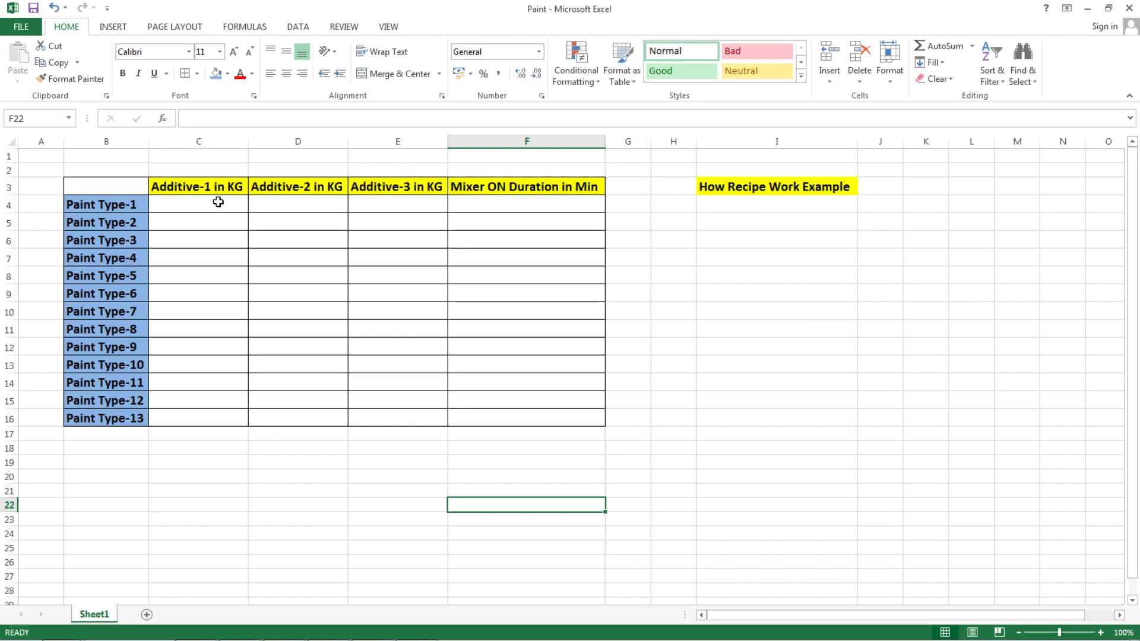
Examine the recipe table's paint types, the three additive columns and the mixer duration column
click(123, 206)
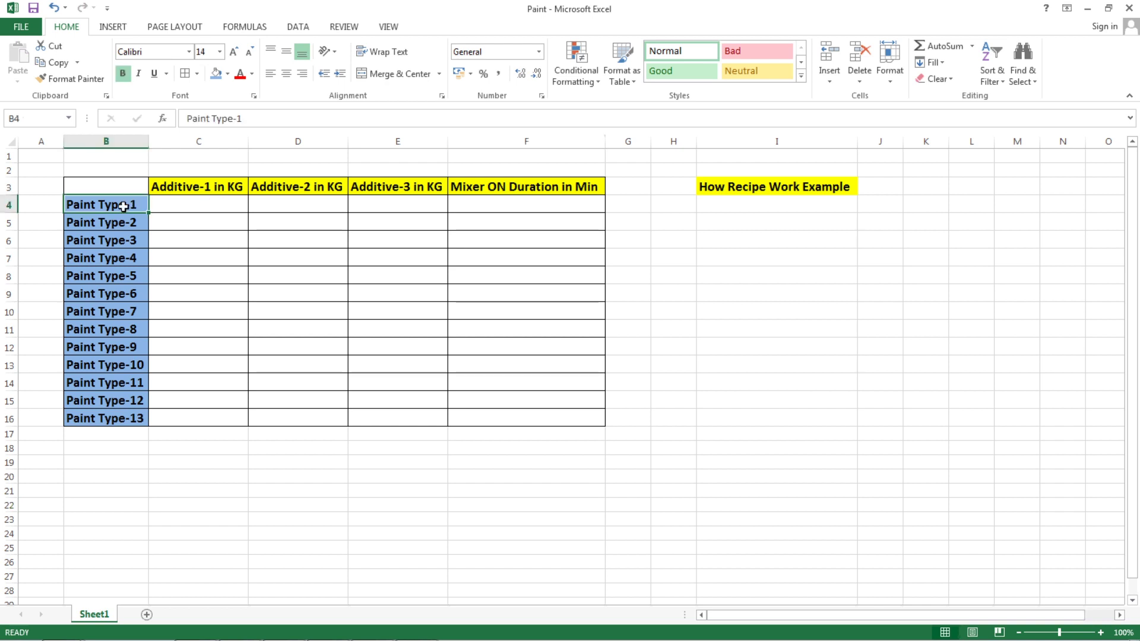
click(215, 208)
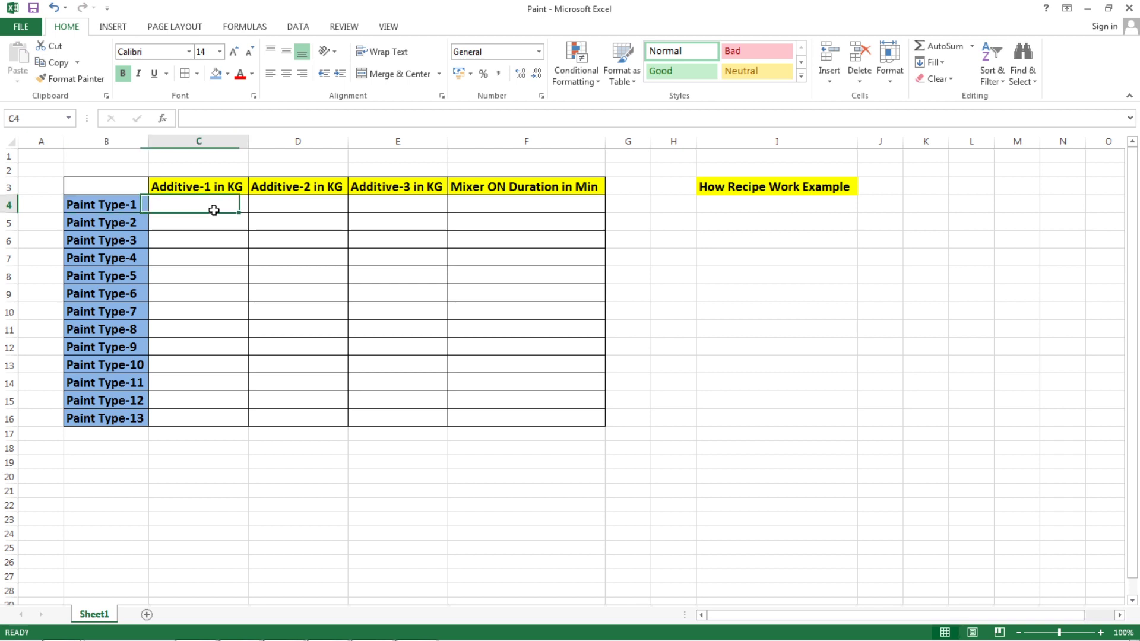
click(114, 218)
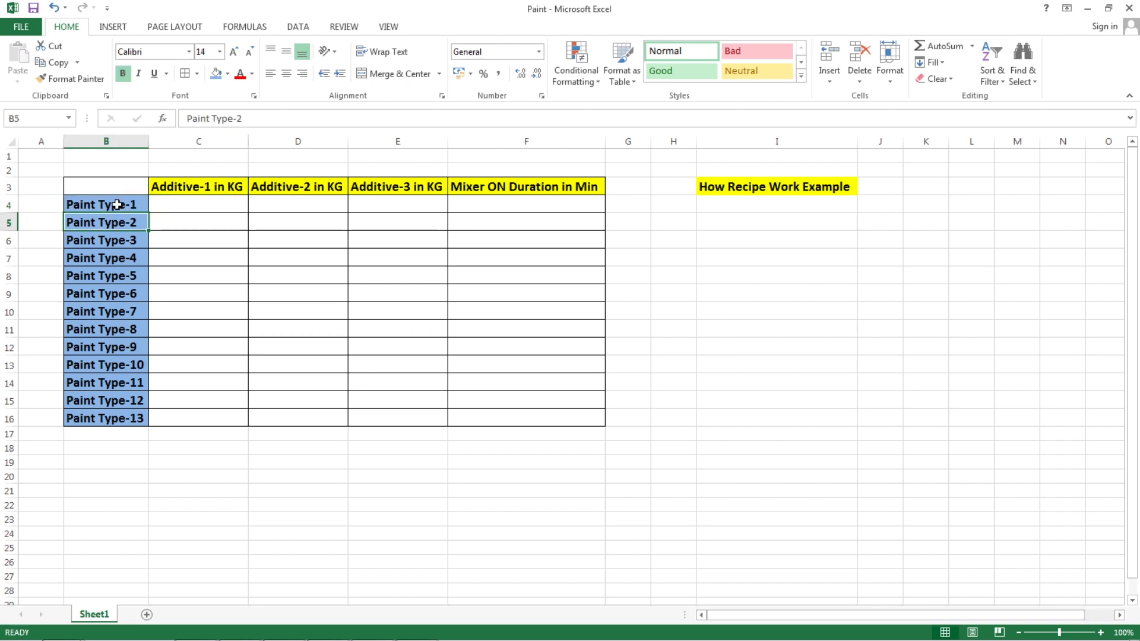
click(117, 205)
key(Right)
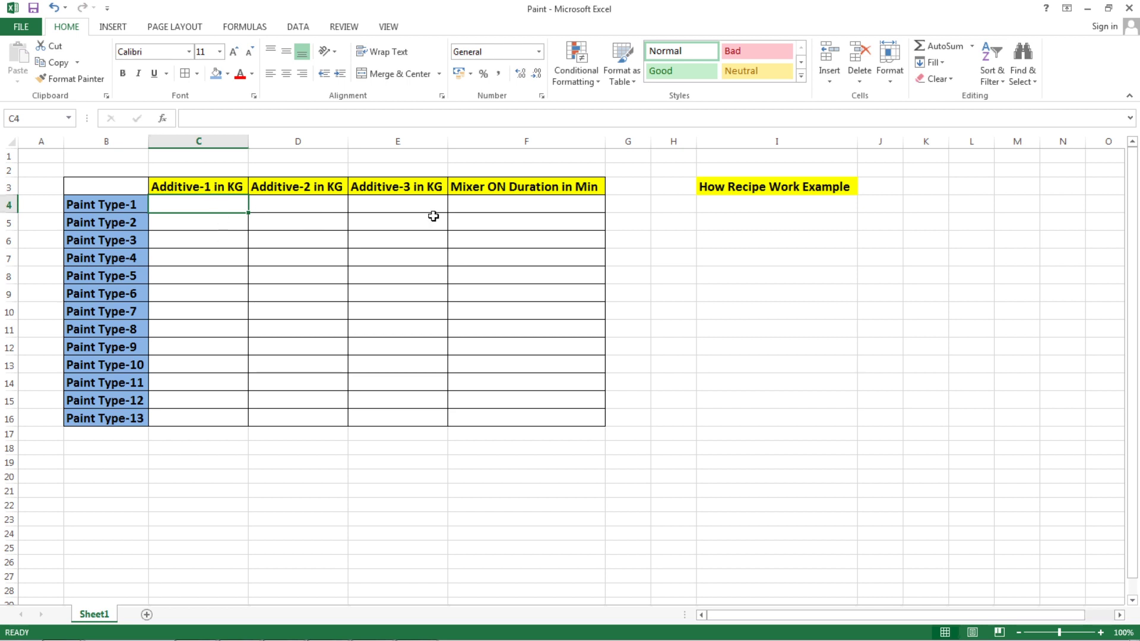
click(521, 211)
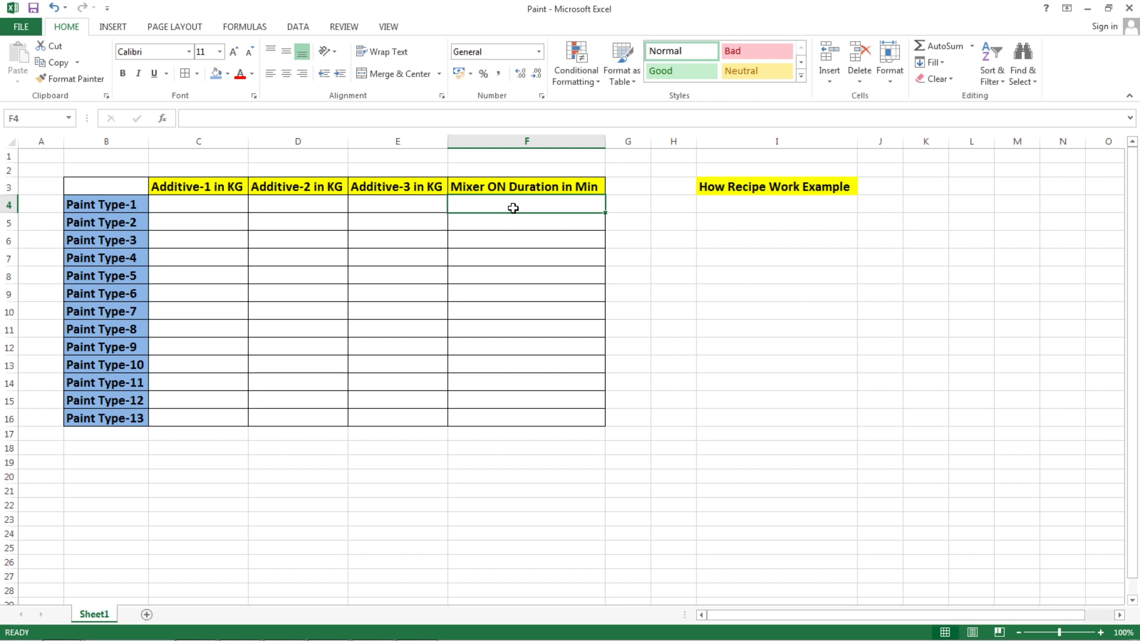
click(512, 186)
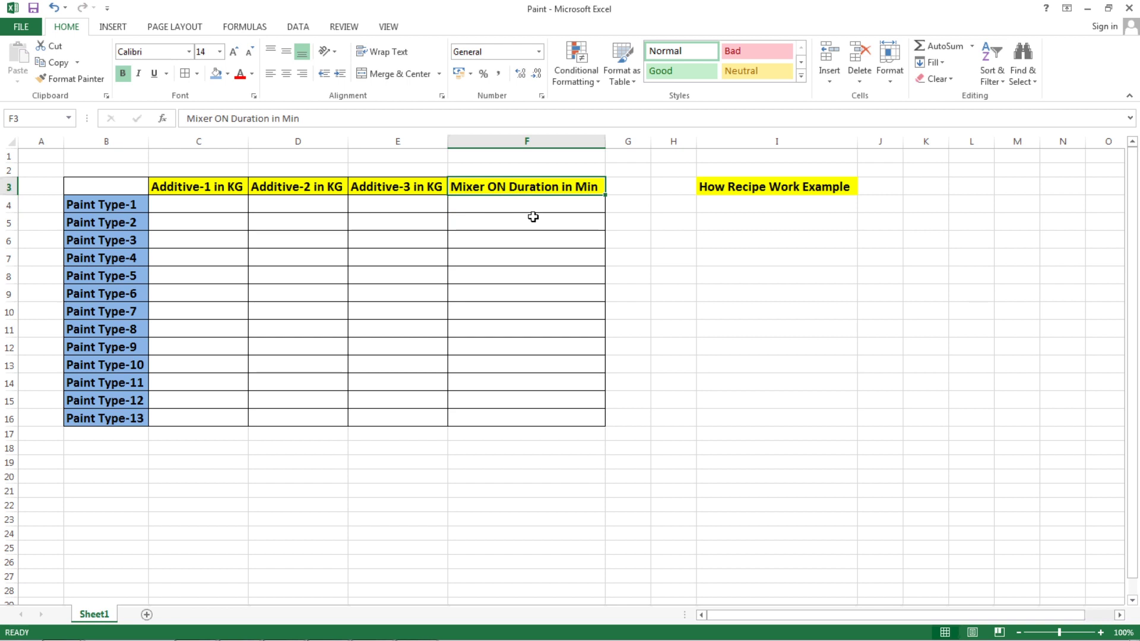
click(207, 187)
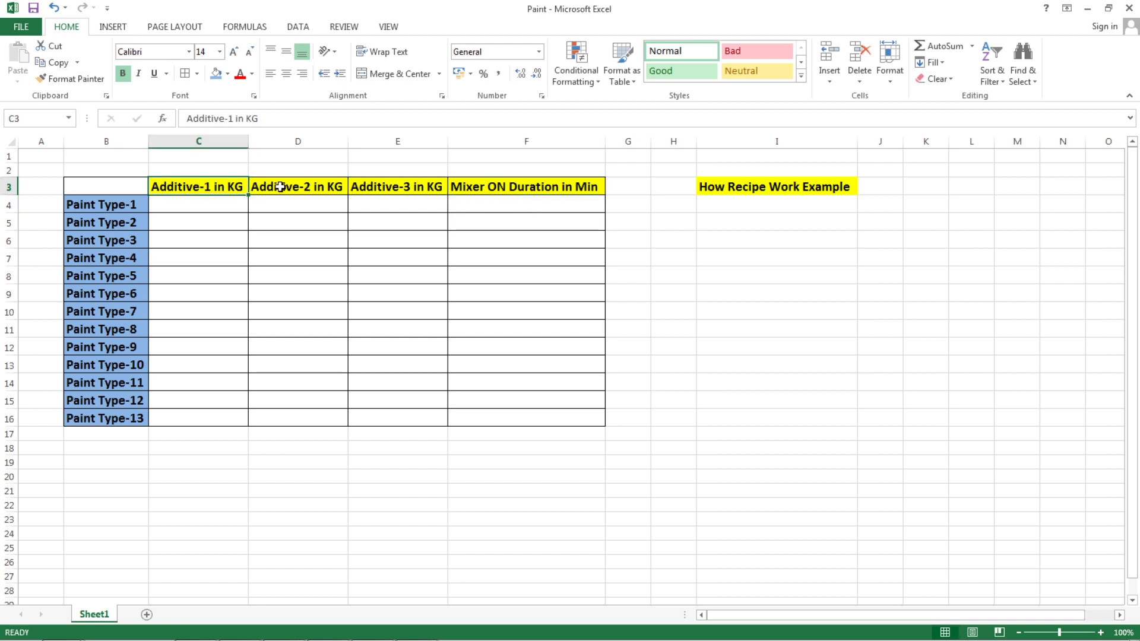
click(287, 185)
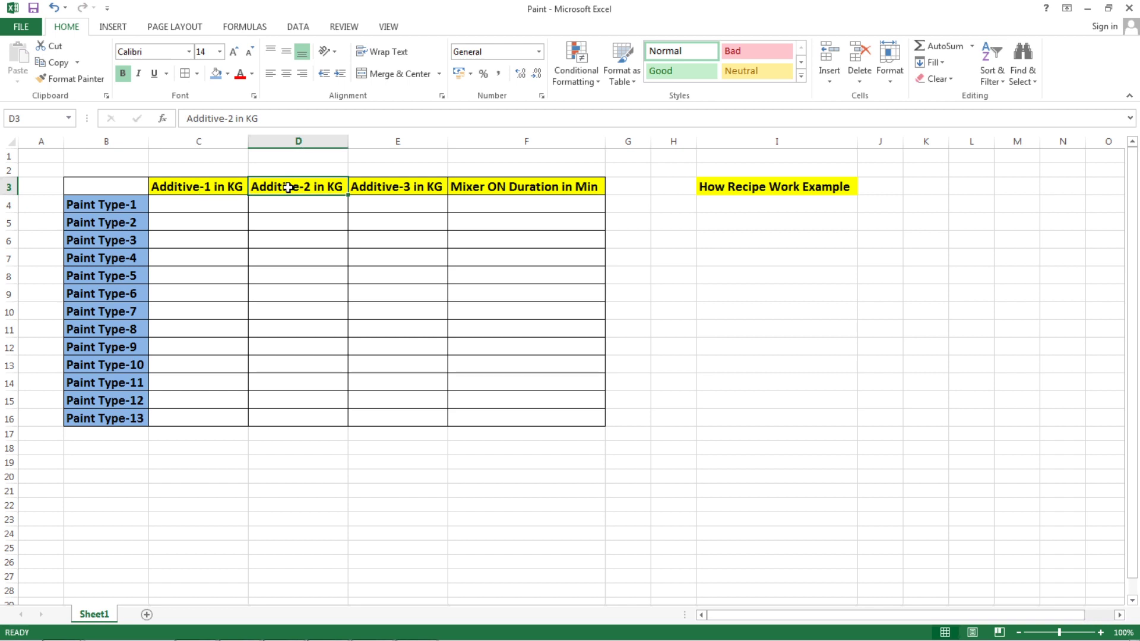
click(391, 185)
click(518, 189)
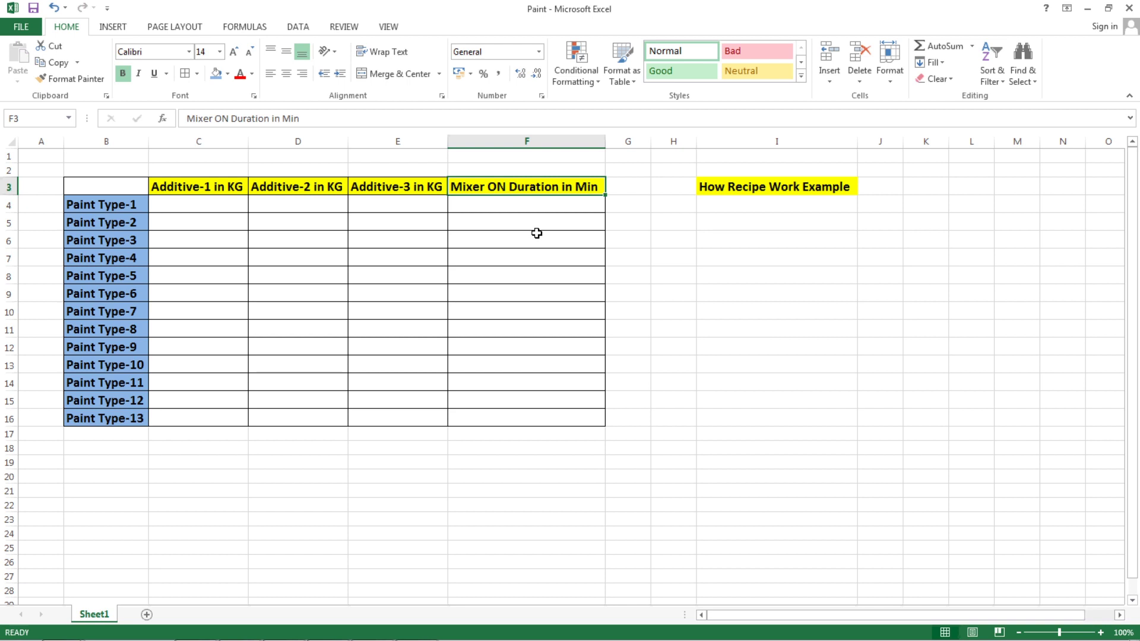
click(208, 207)
click(83, 208)
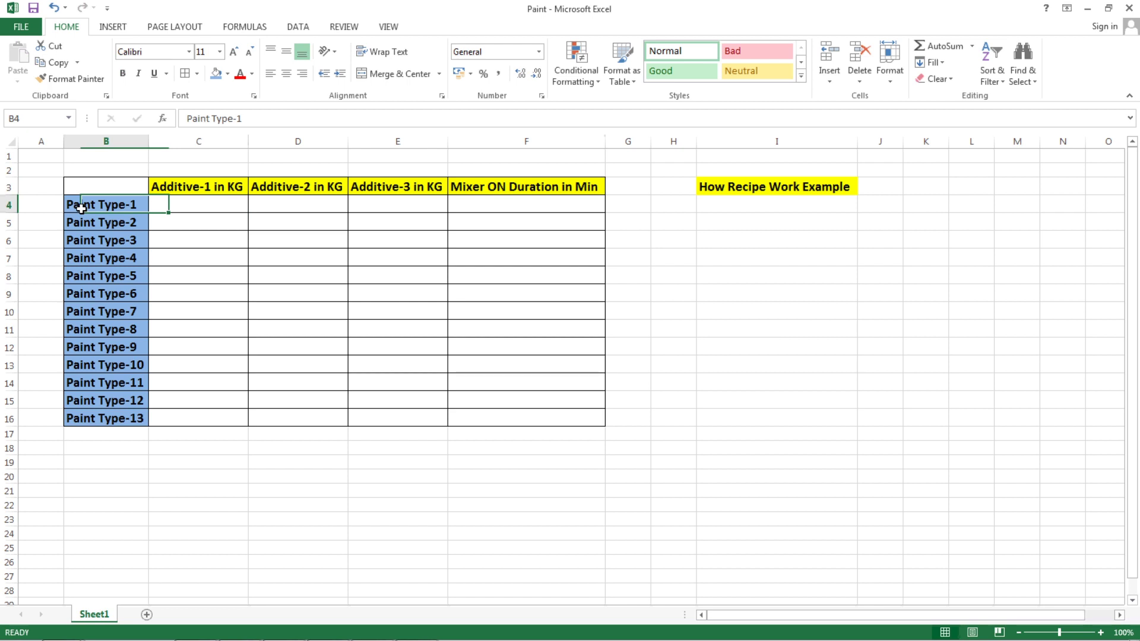
click(167, 204)
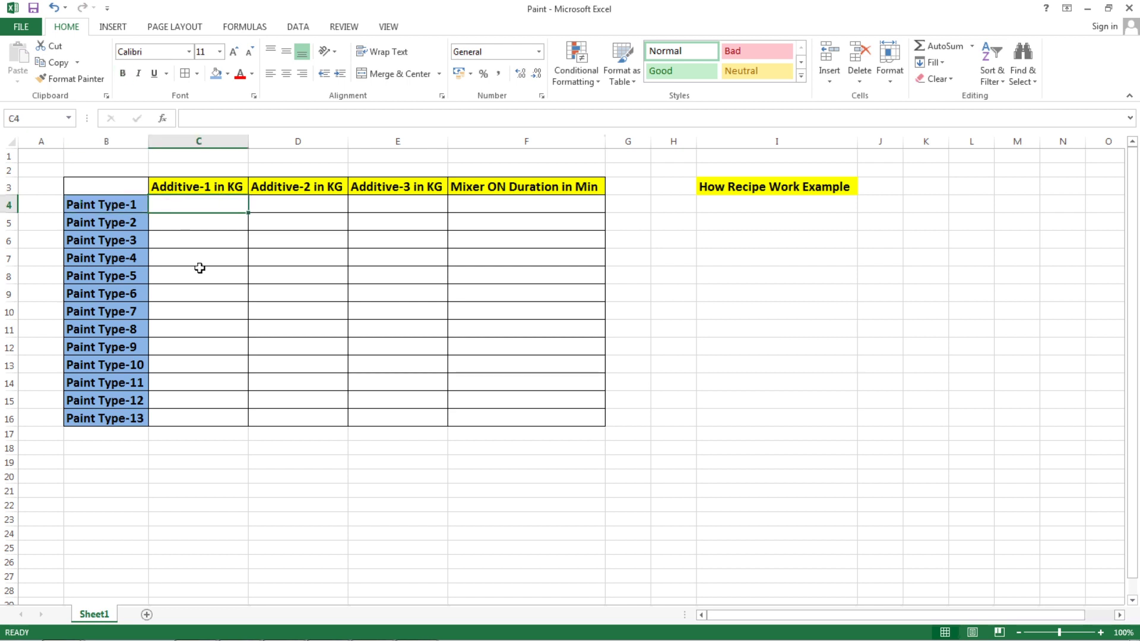
click(275, 211)
Fill in the Paint Type-1 row with additive amounts 10, 12 and 15 and a mixer duration of 30
click(227, 207)
text(10)
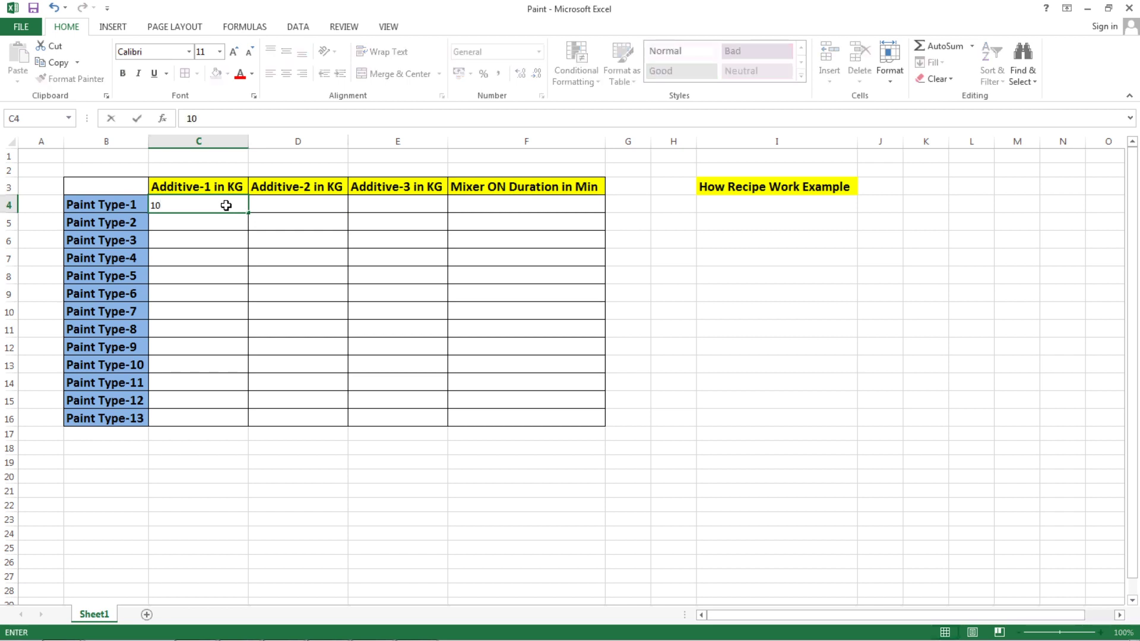
key(Tab)
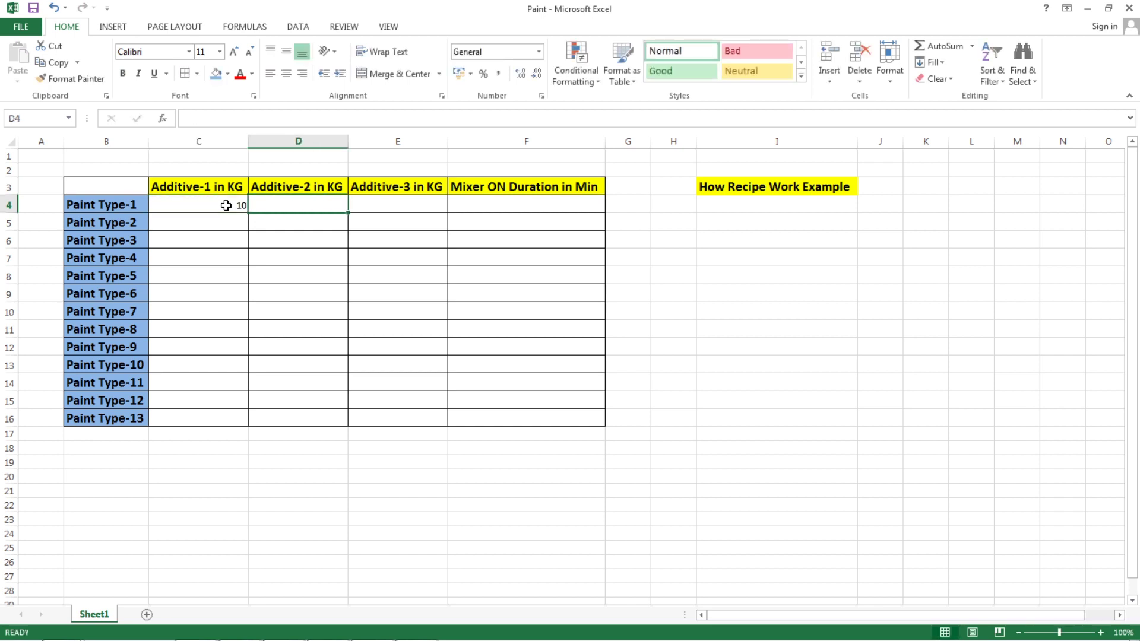
text(12)
key(Tab)
text(1)
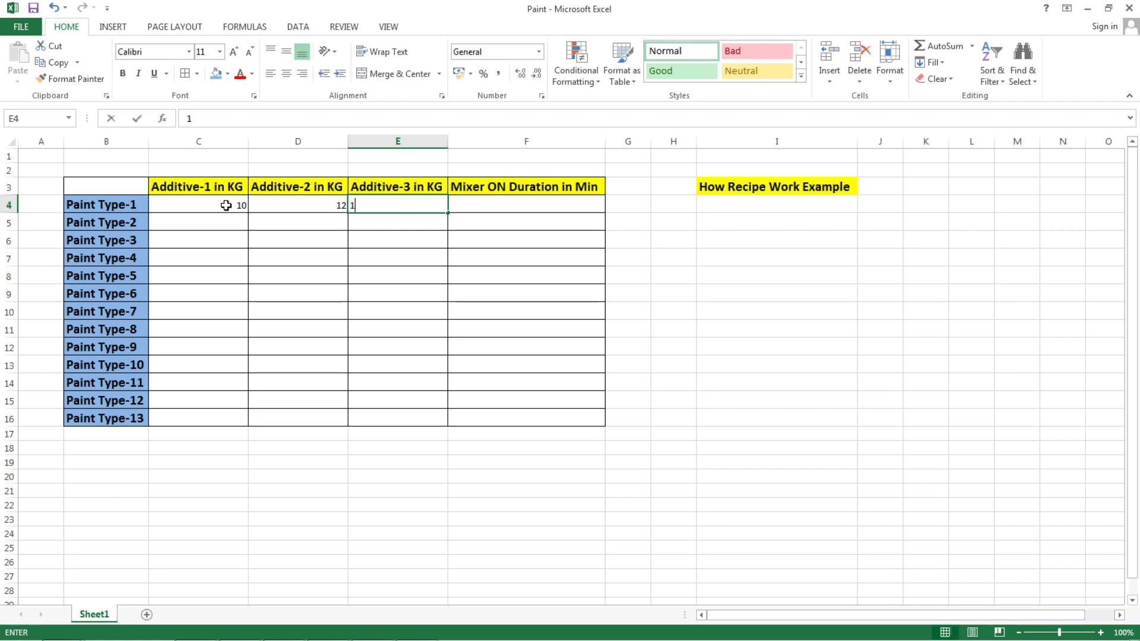
text(5)
key(Tab)
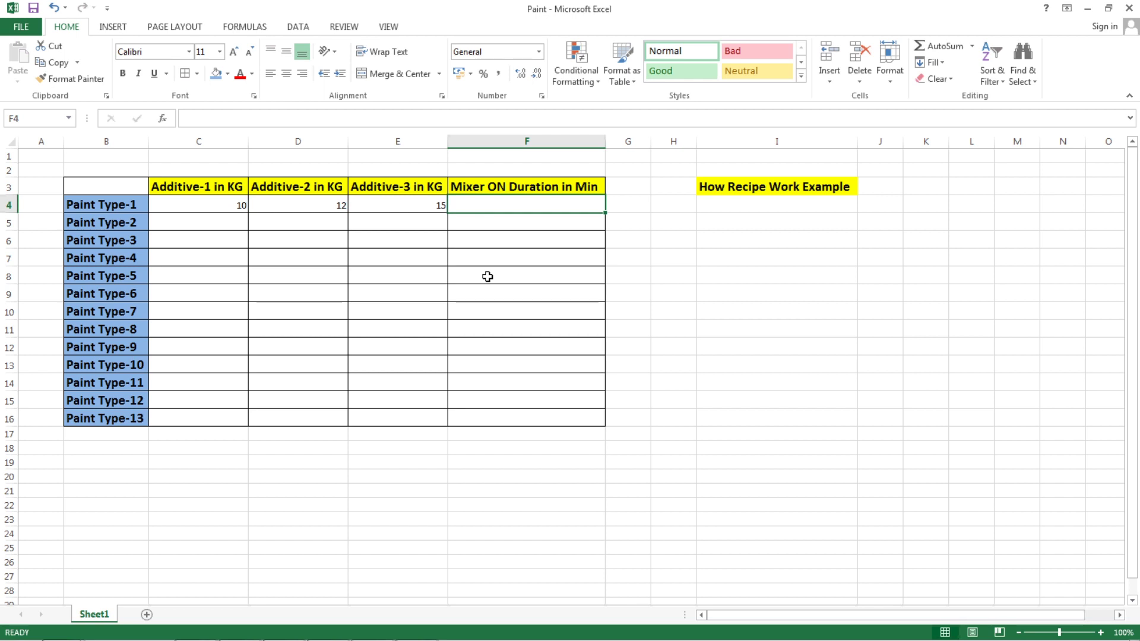
text(30)
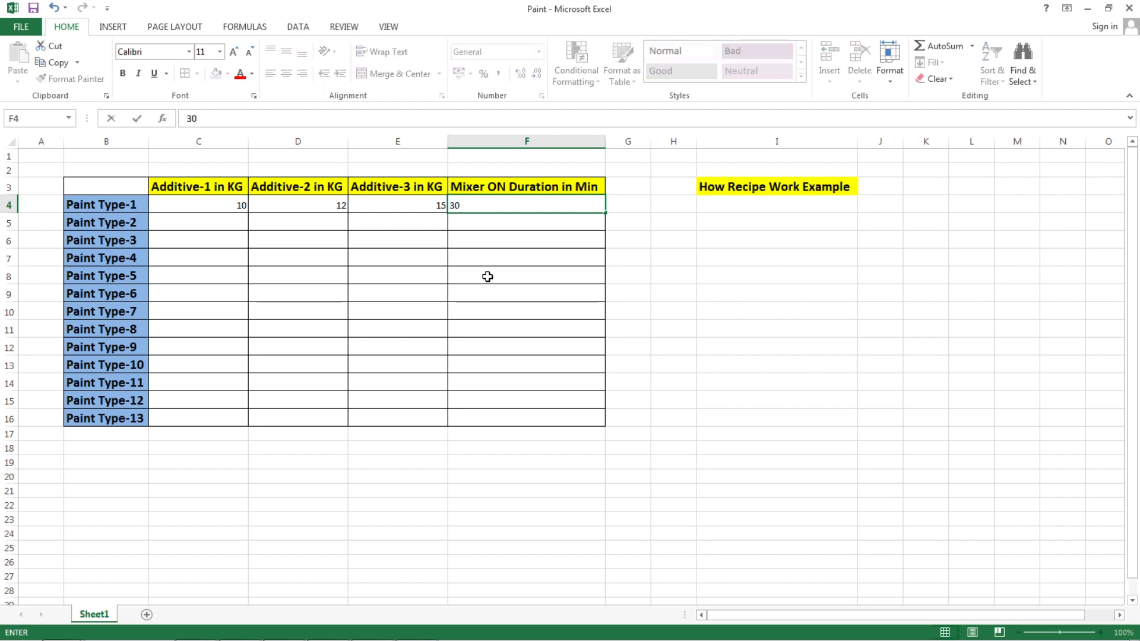
click(488, 277)
Center the contents of columns C through F and make them bold
drag(199, 142, 501, 153)
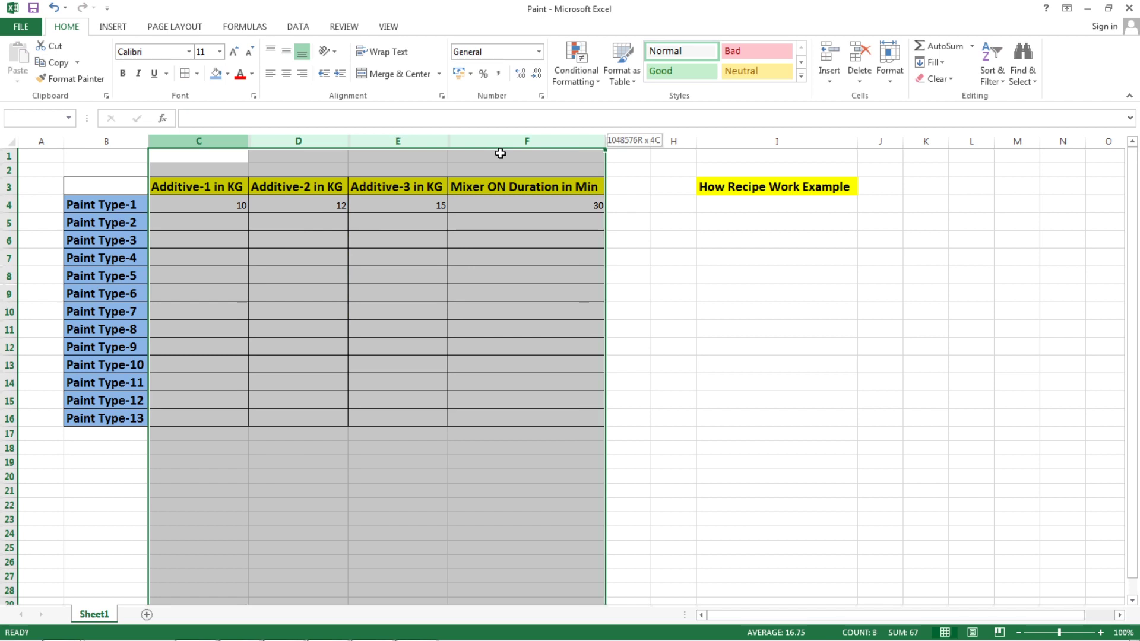
click(287, 73)
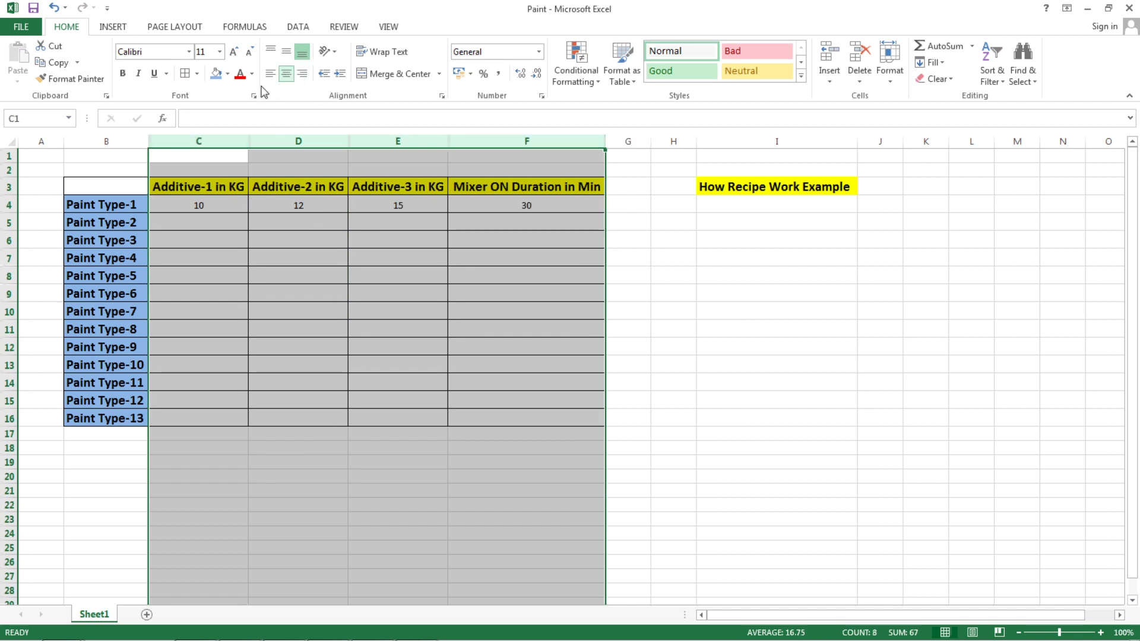
click(122, 73)
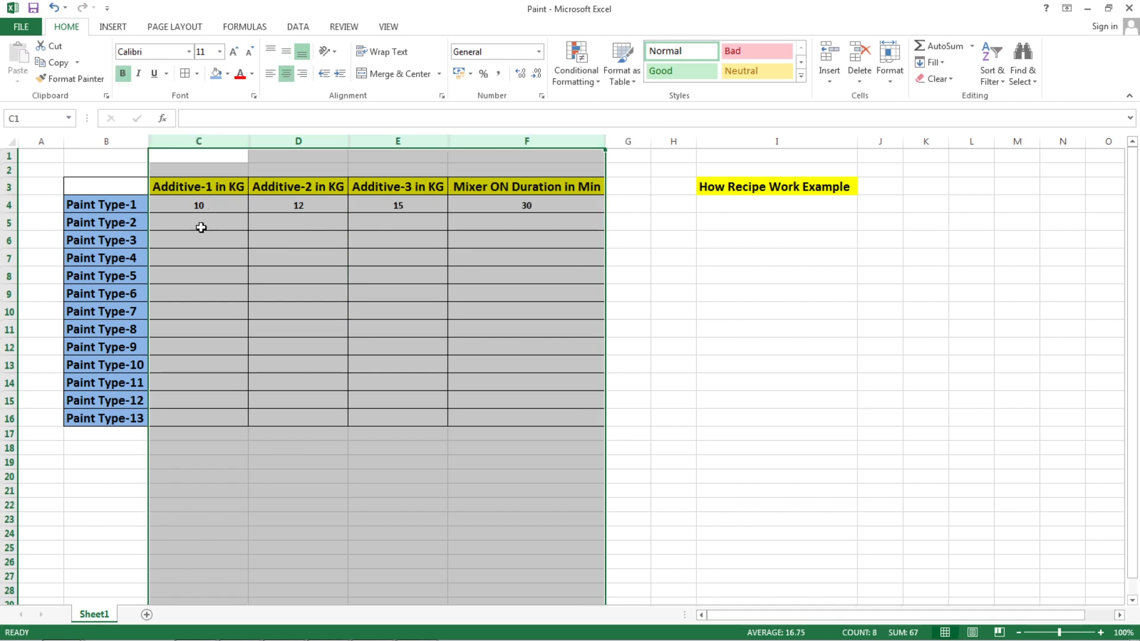
click(202, 228)
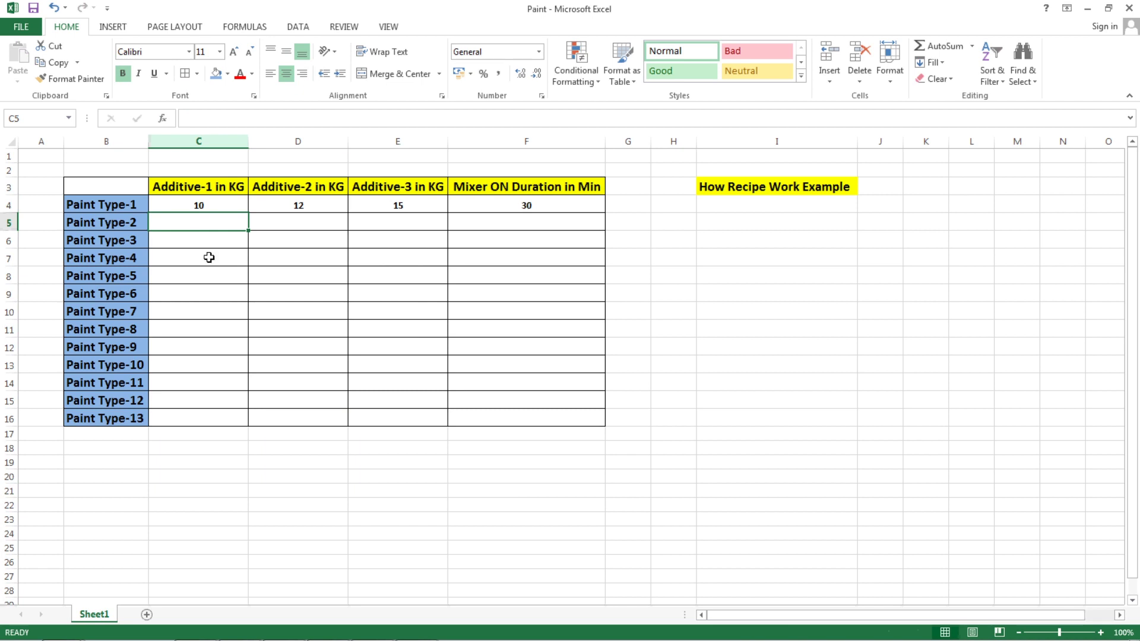
Review the Paint Type-1 recipe across its additive amounts and mixer duration, then the empty Paint Type-2 row
click(80, 204)
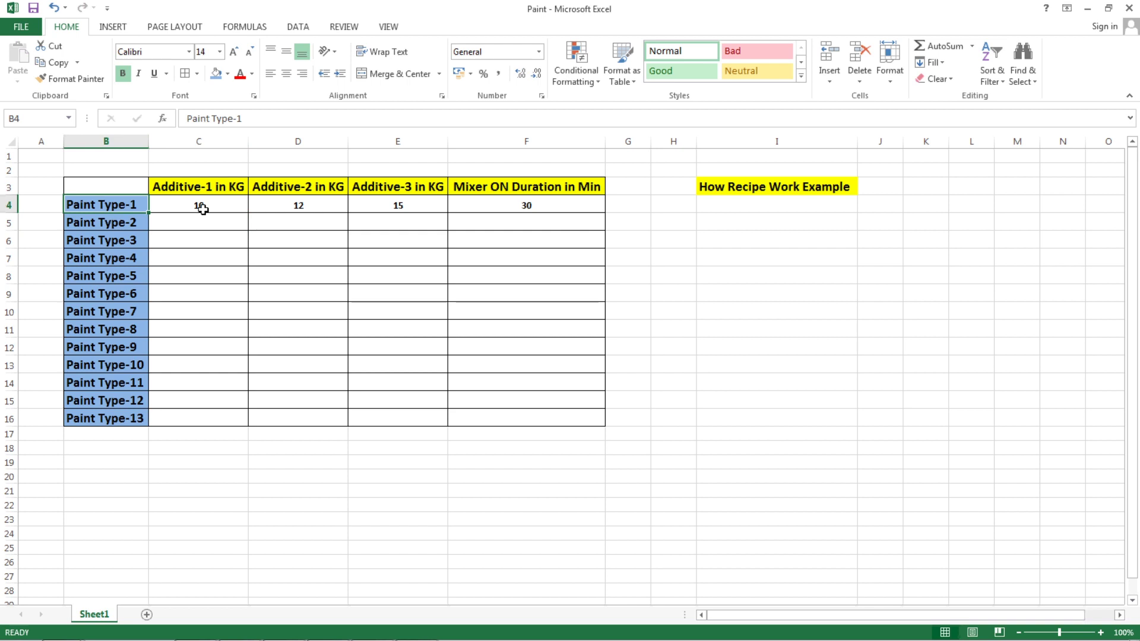
click(203, 208)
click(278, 208)
click(397, 210)
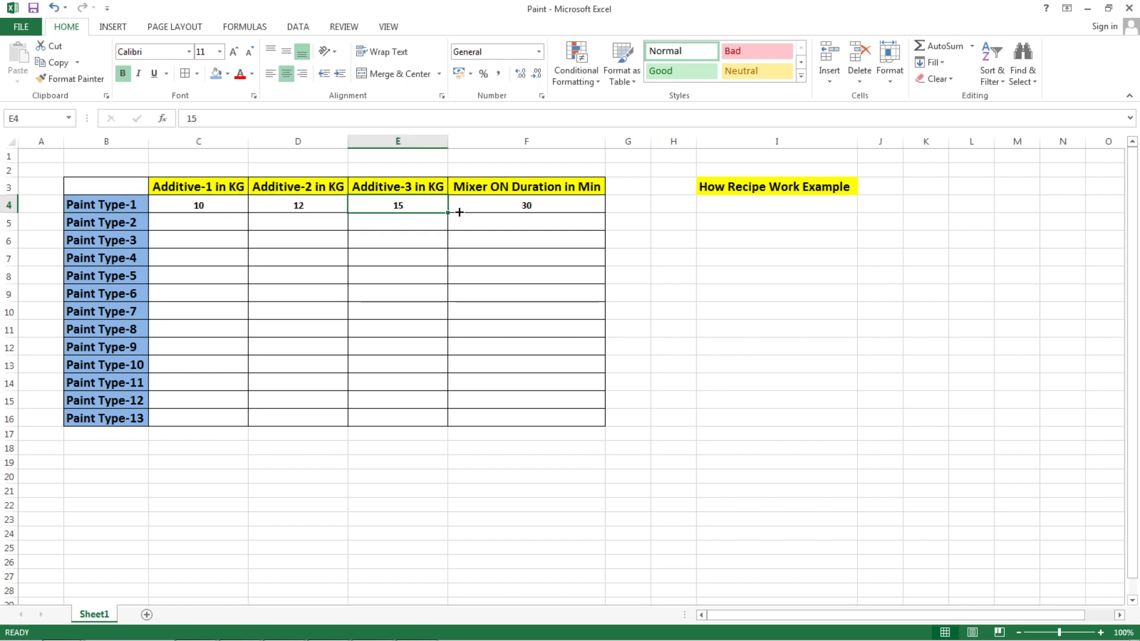
click(505, 211)
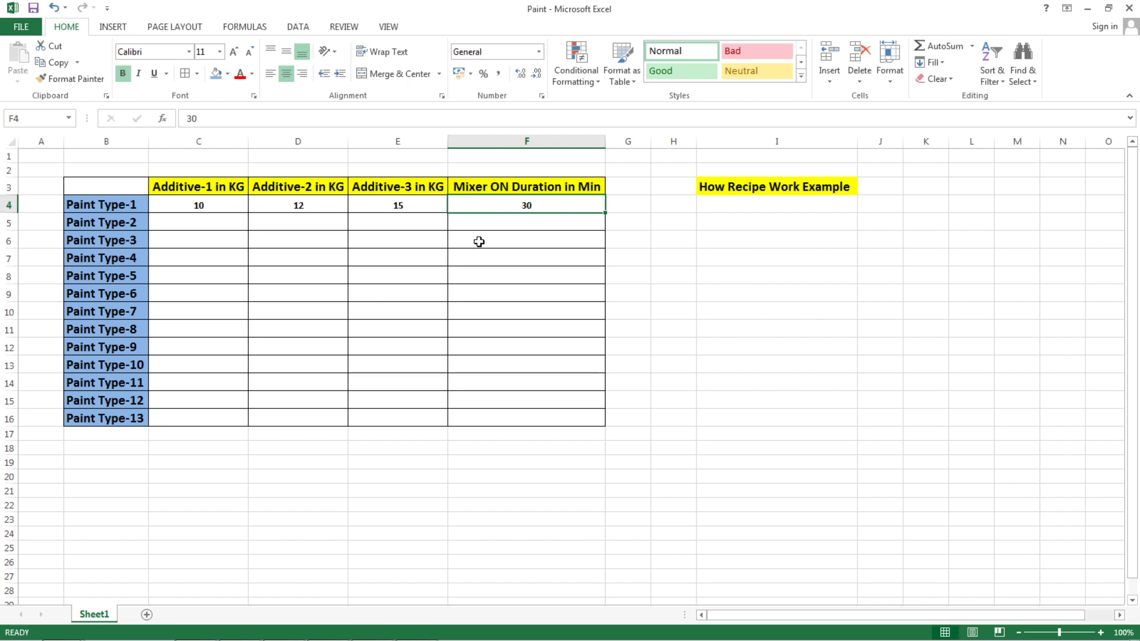
click(485, 225)
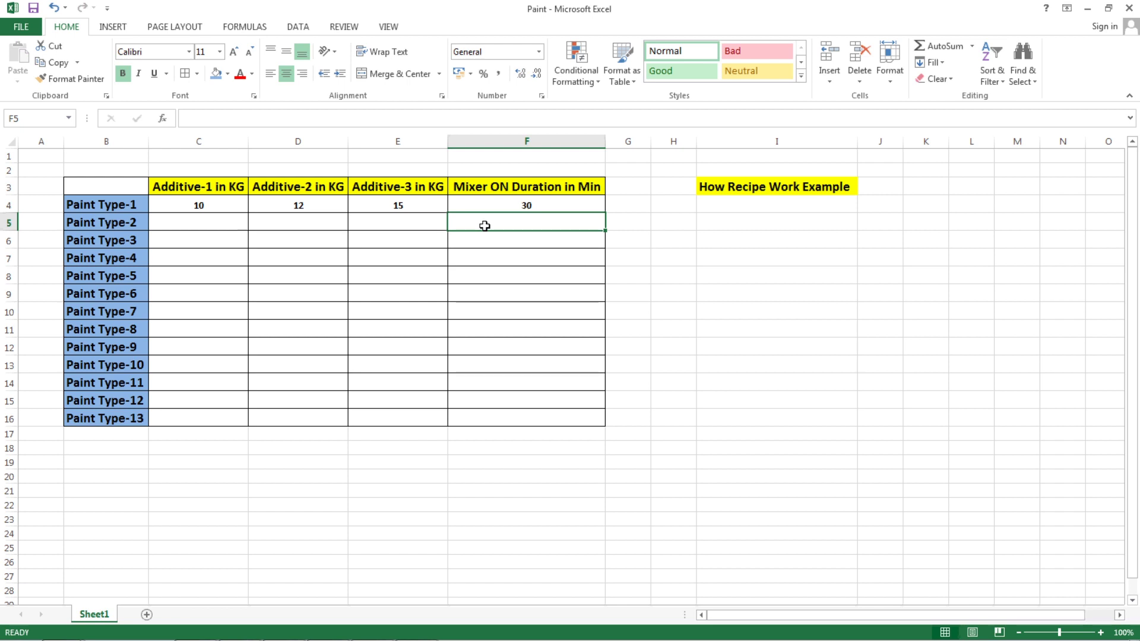
key(Left)
key(Left)
key(Left)
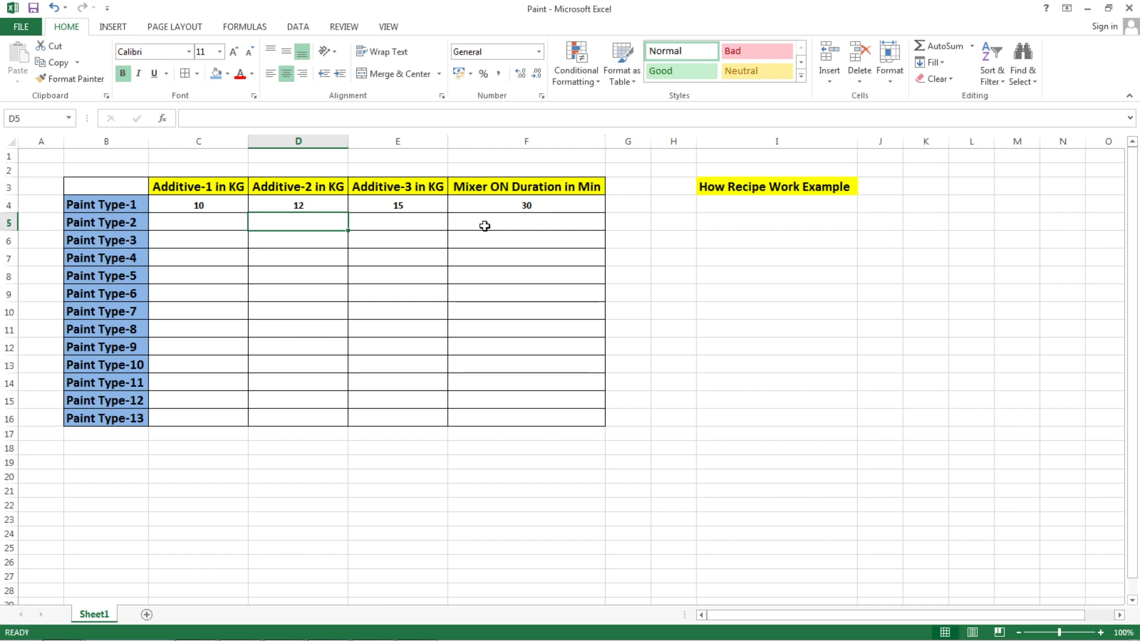
key(Right)
key(Left)
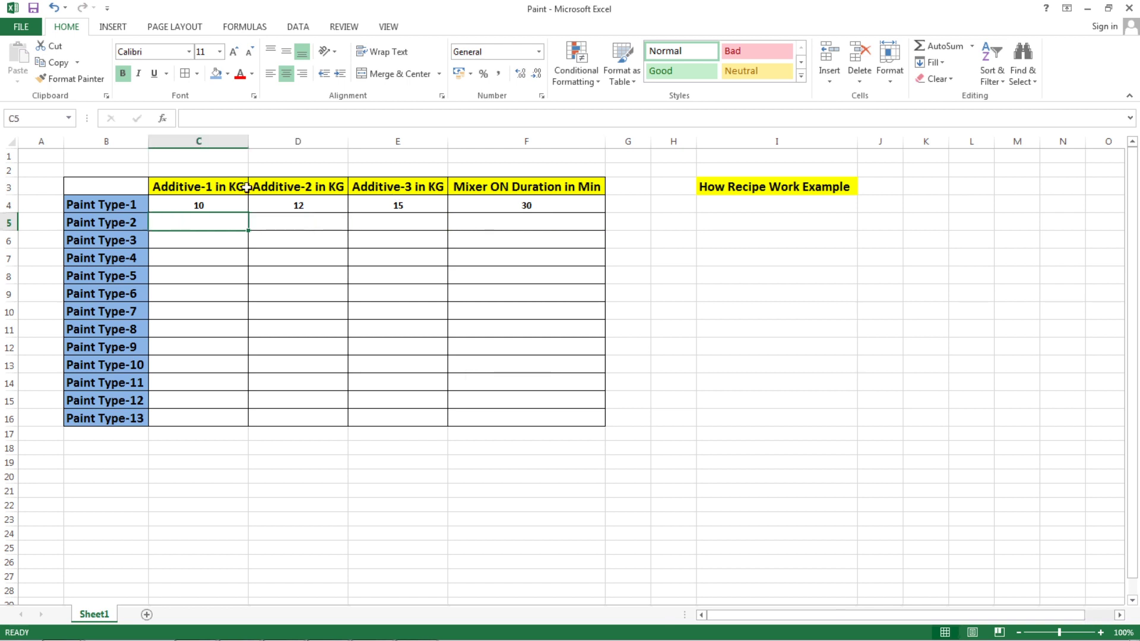
Fill in the Paint Type-2 row with additive amounts 15, 10 and 5 and a mixer duration of 20
click(119, 229)
click(180, 229)
text(15)
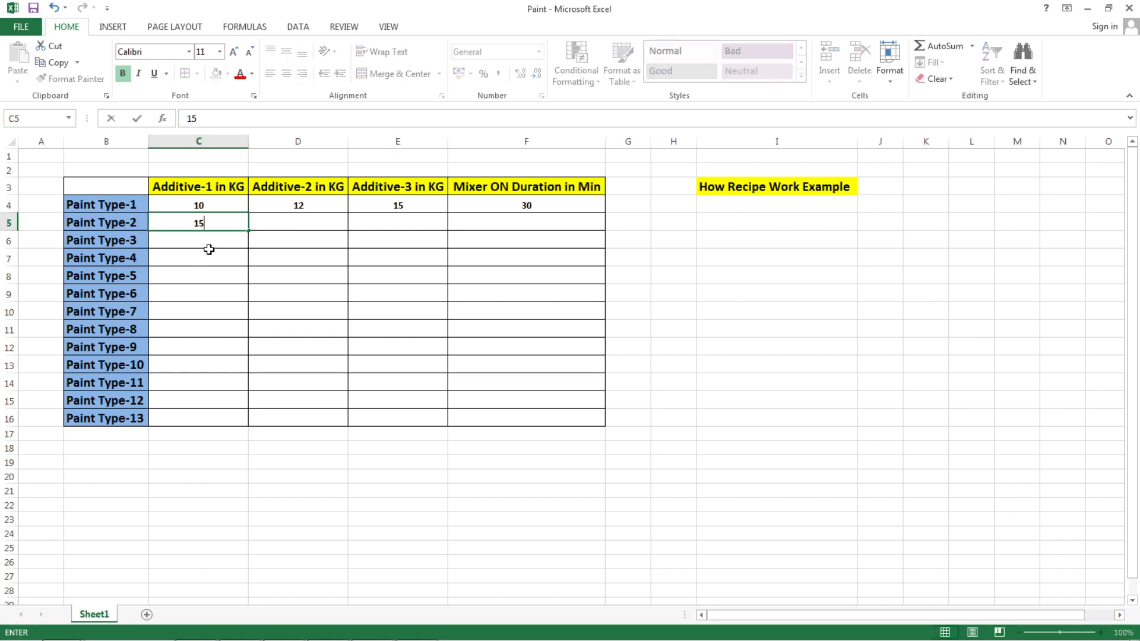
key(Tab)
text(10)
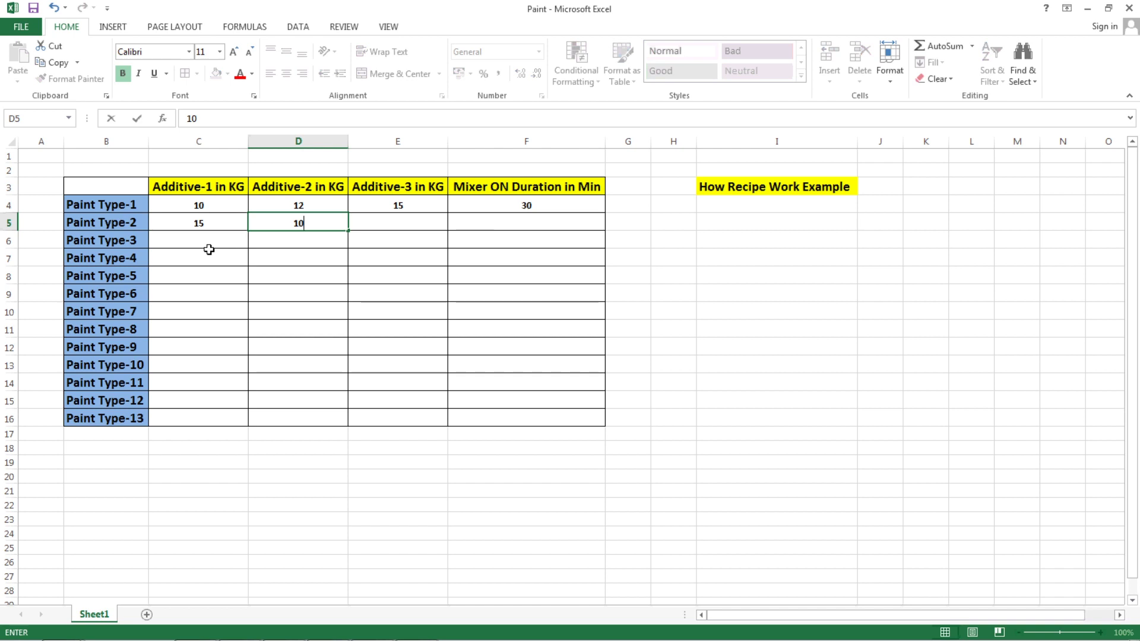
key(Tab)
text(5)
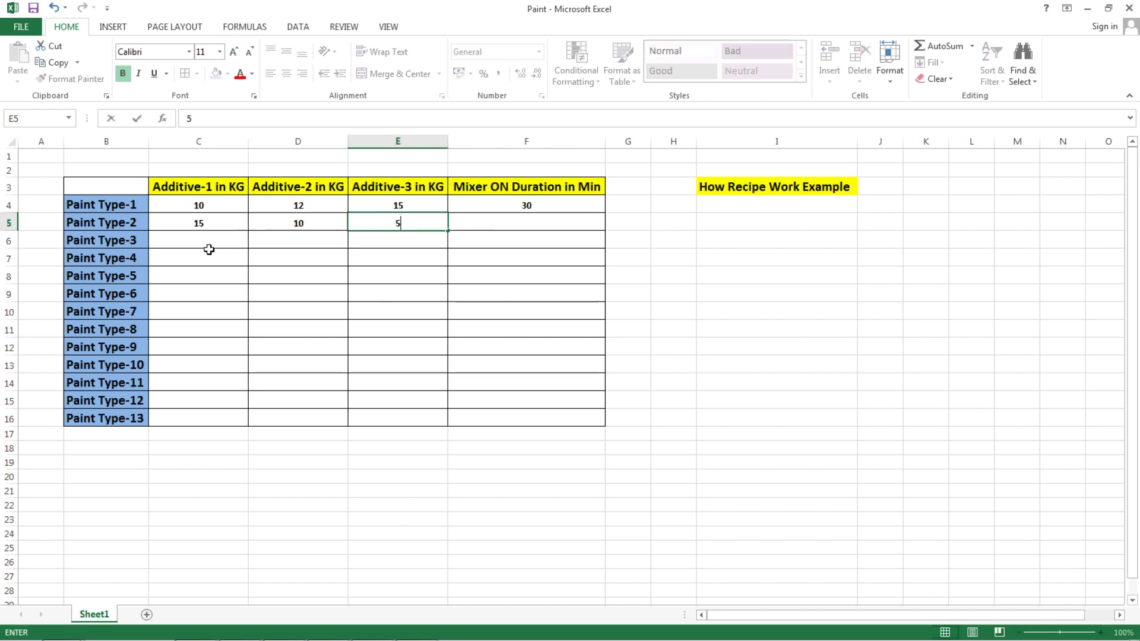
key(Tab)
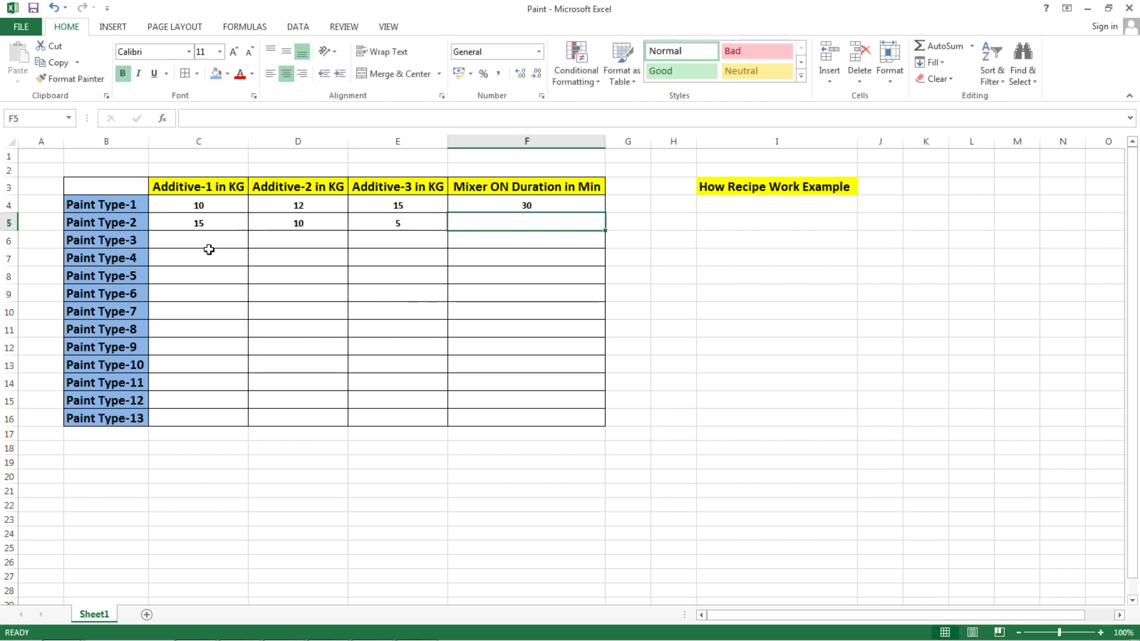
text(20)
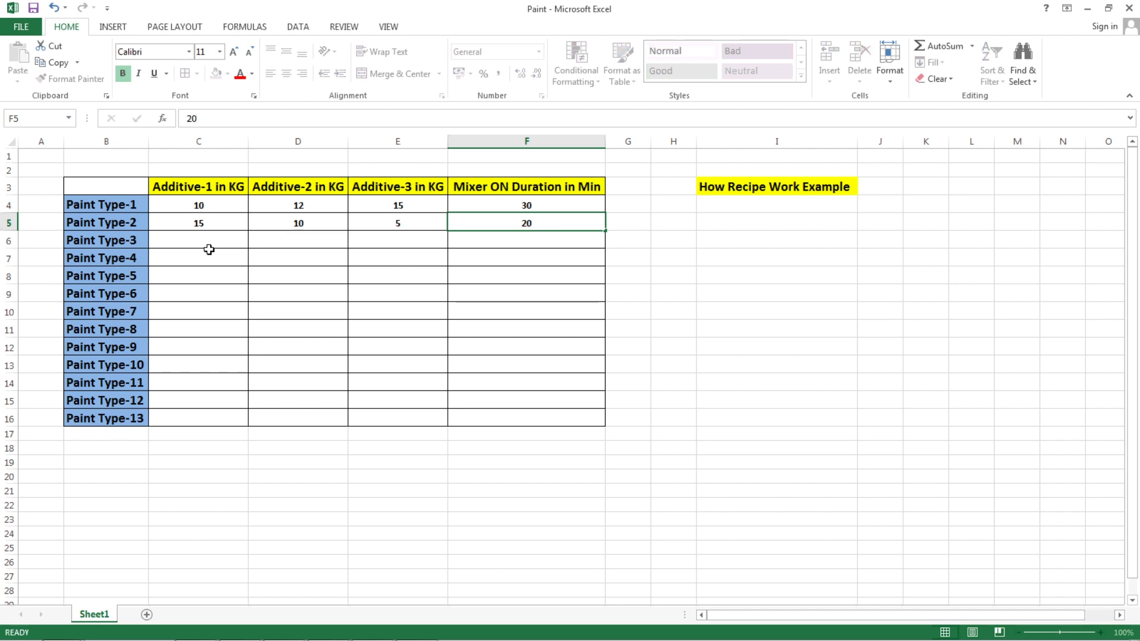
key(Return)
Fill in the Paint Type-3 row with additive amounts 12, 8 and 12 and a mixer duration of 45
click(193, 242)
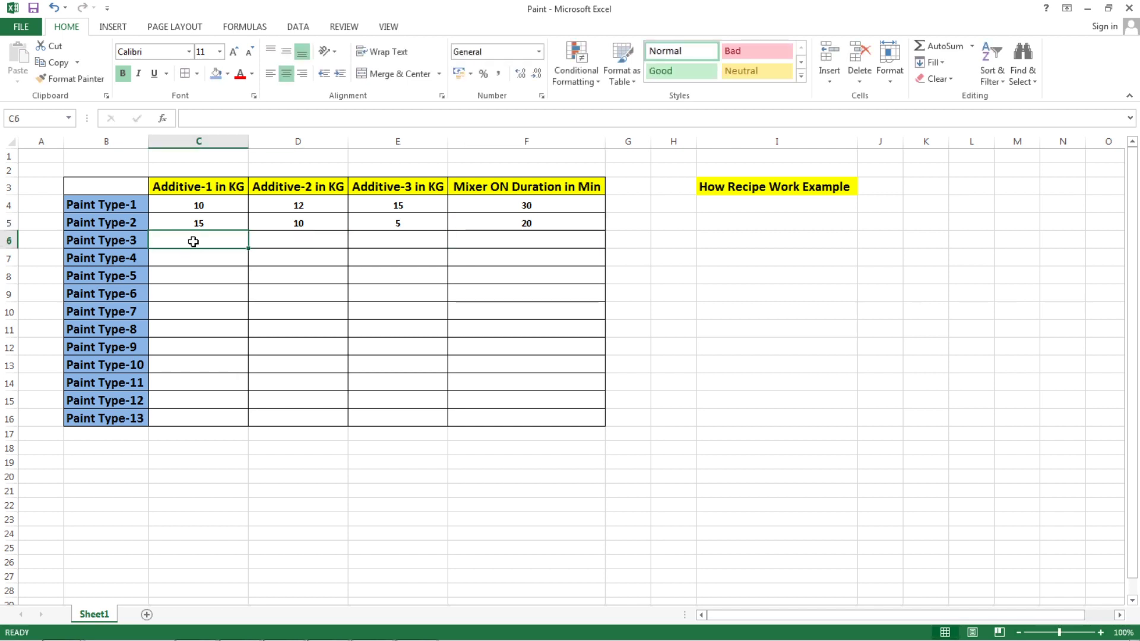
text(12)
key(Tab)
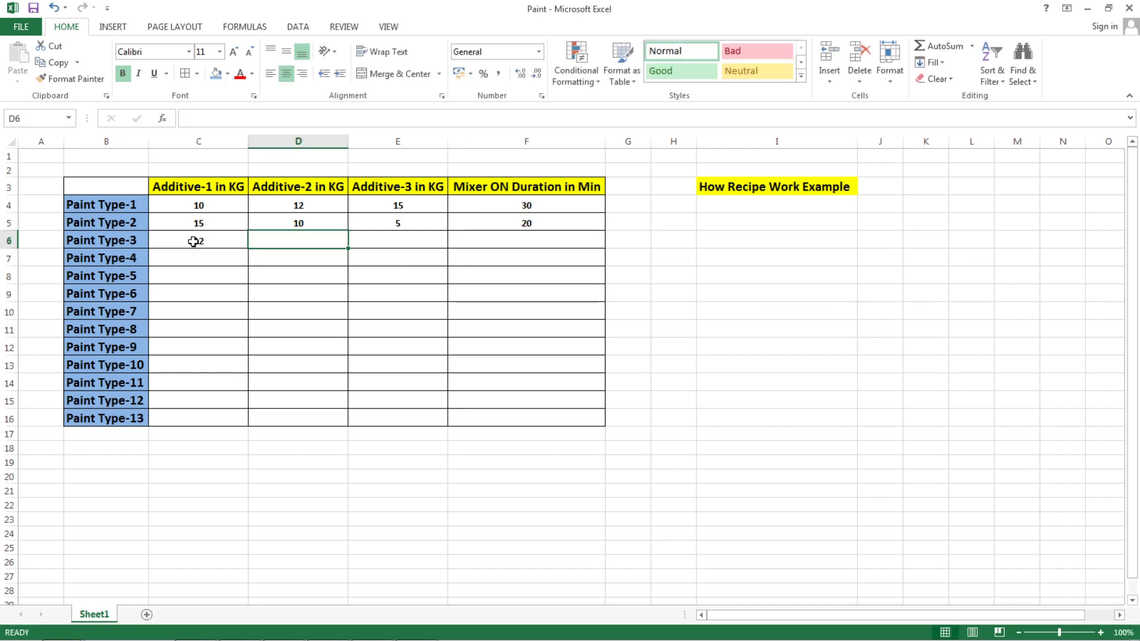
text(8)
key(Tab)
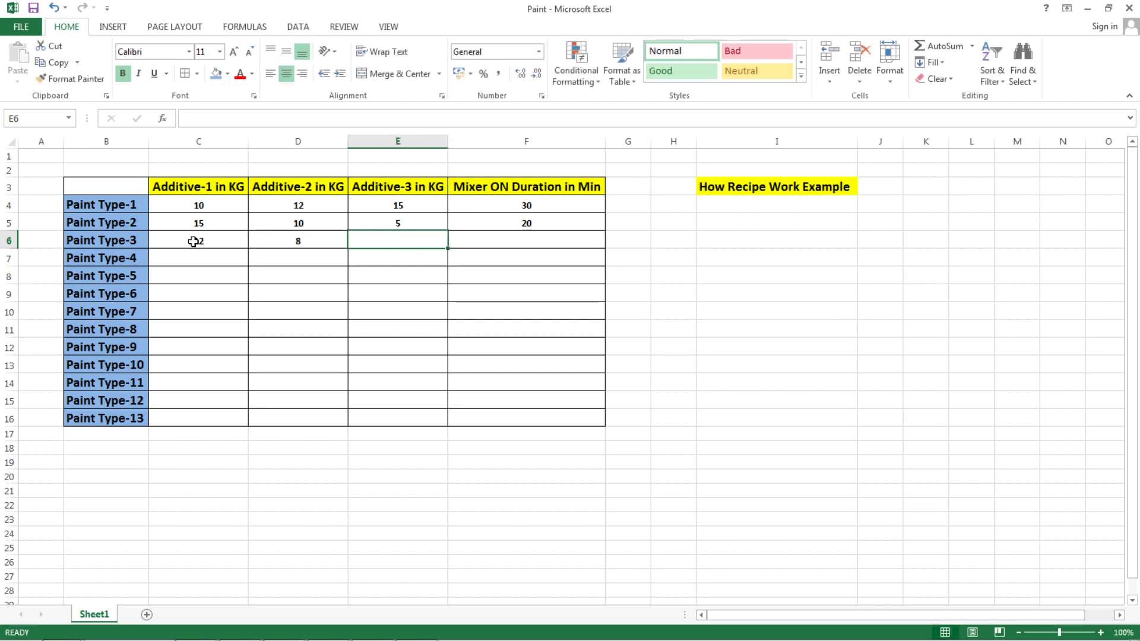
text(12)
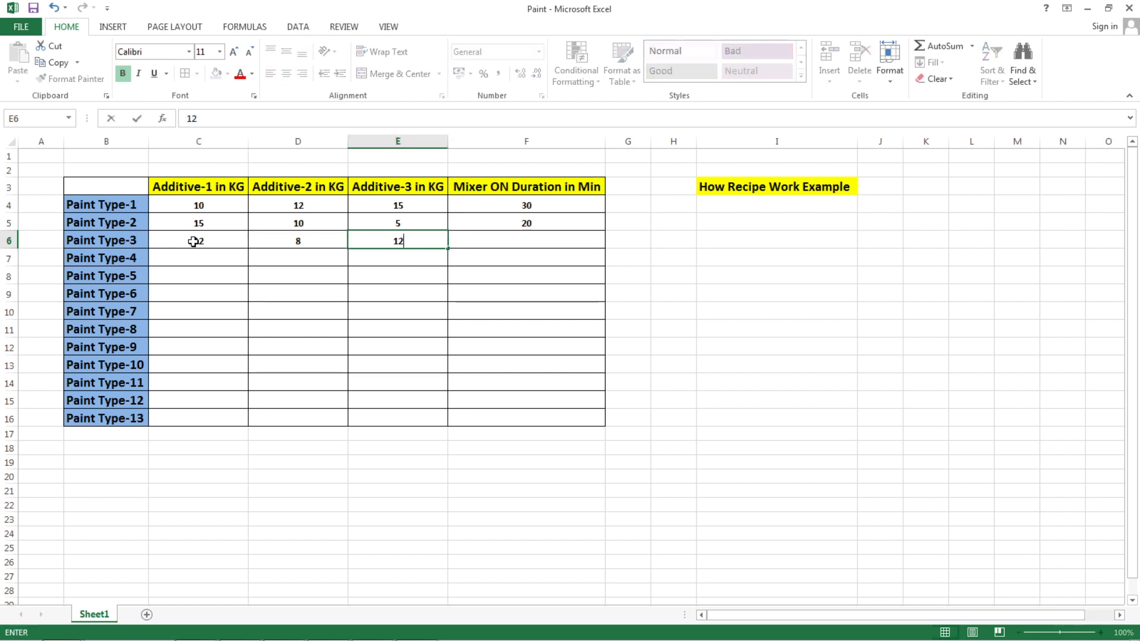
key(Tab)
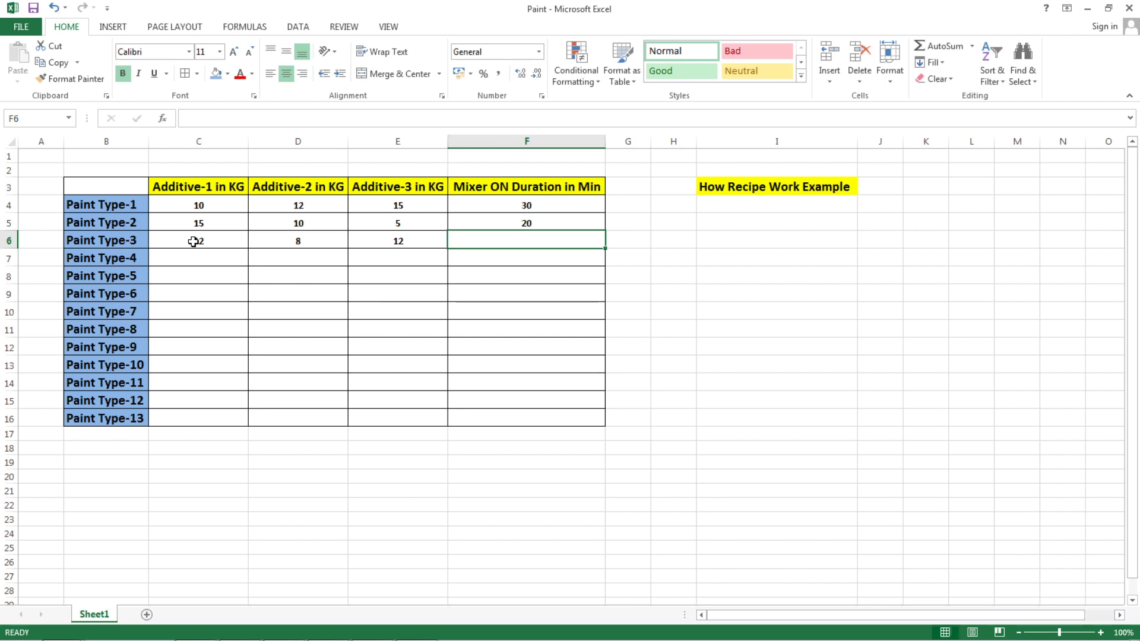
text(45)
key(Return)
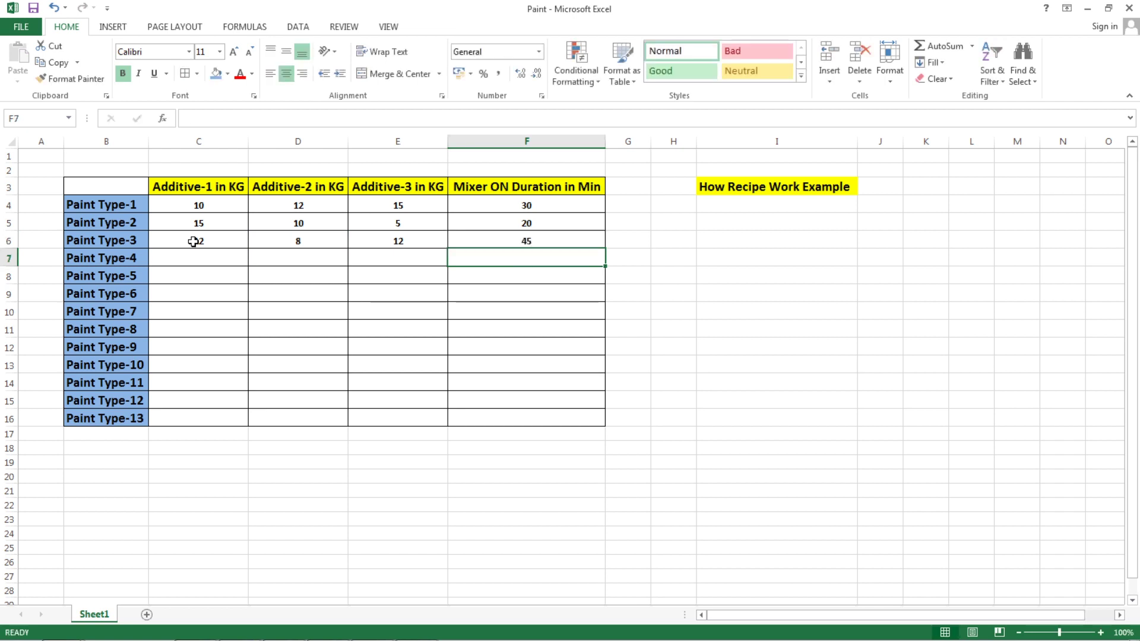
drag(188, 255, 168, 420)
click(221, 263)
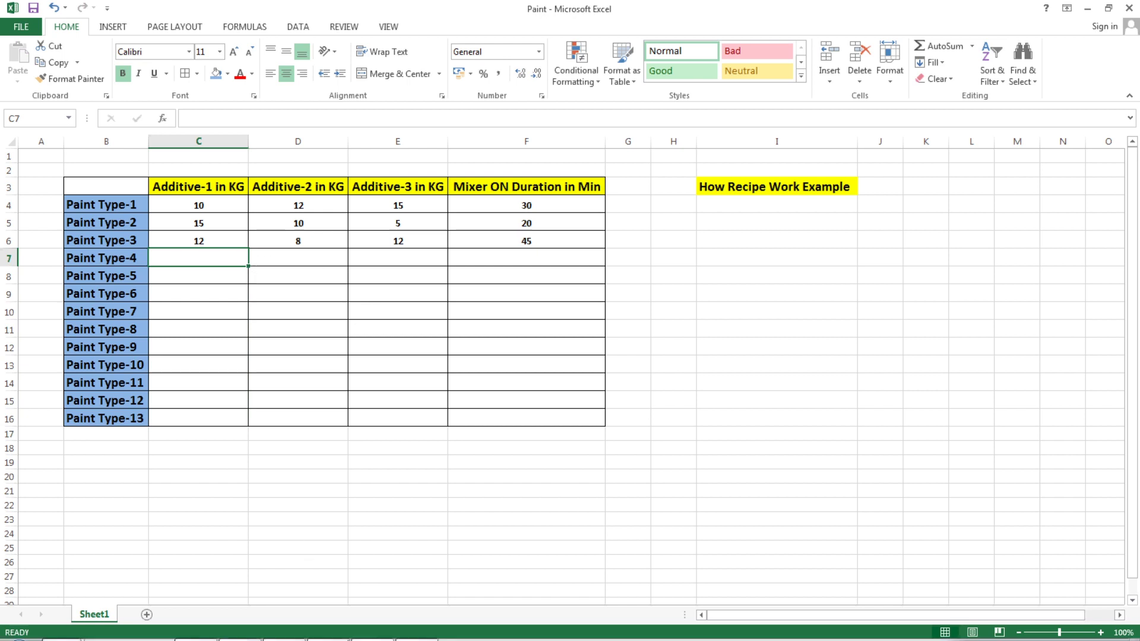
Switch to the TIA Portal project and collapse the message area and the Toolbox around the Screen_1 editor
click(282, 631)
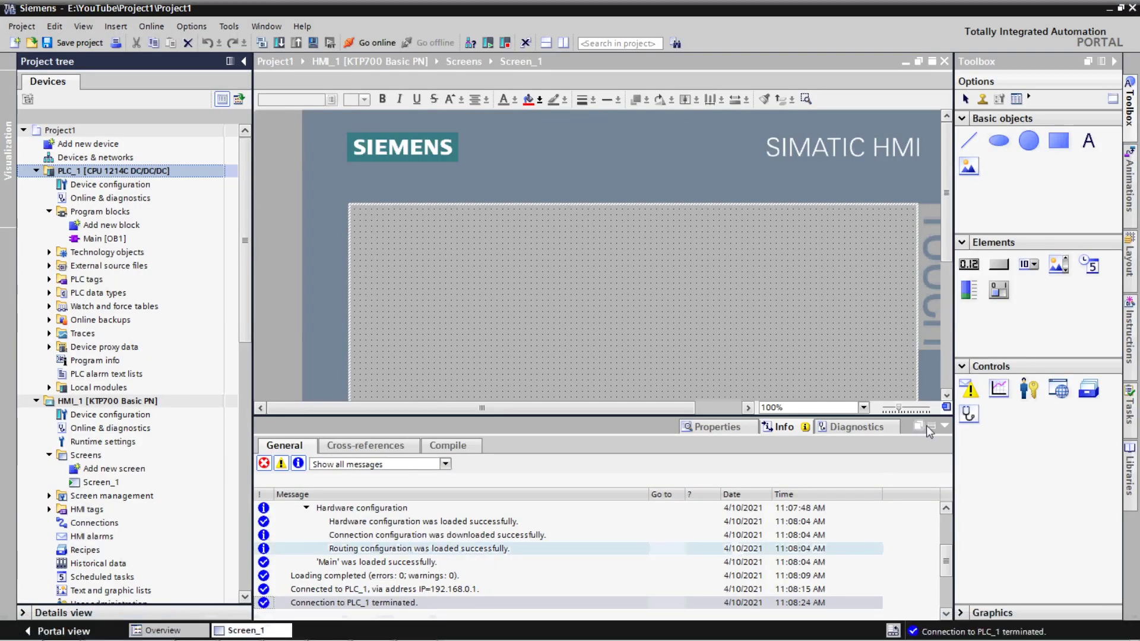
click(946, 426)
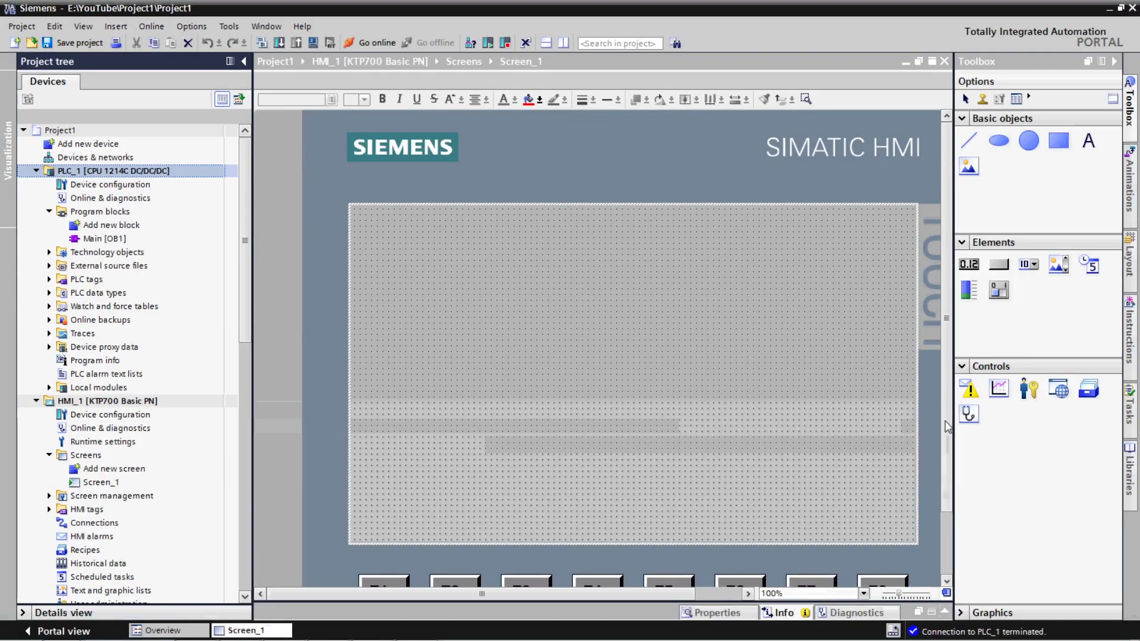
click(1114, 62)
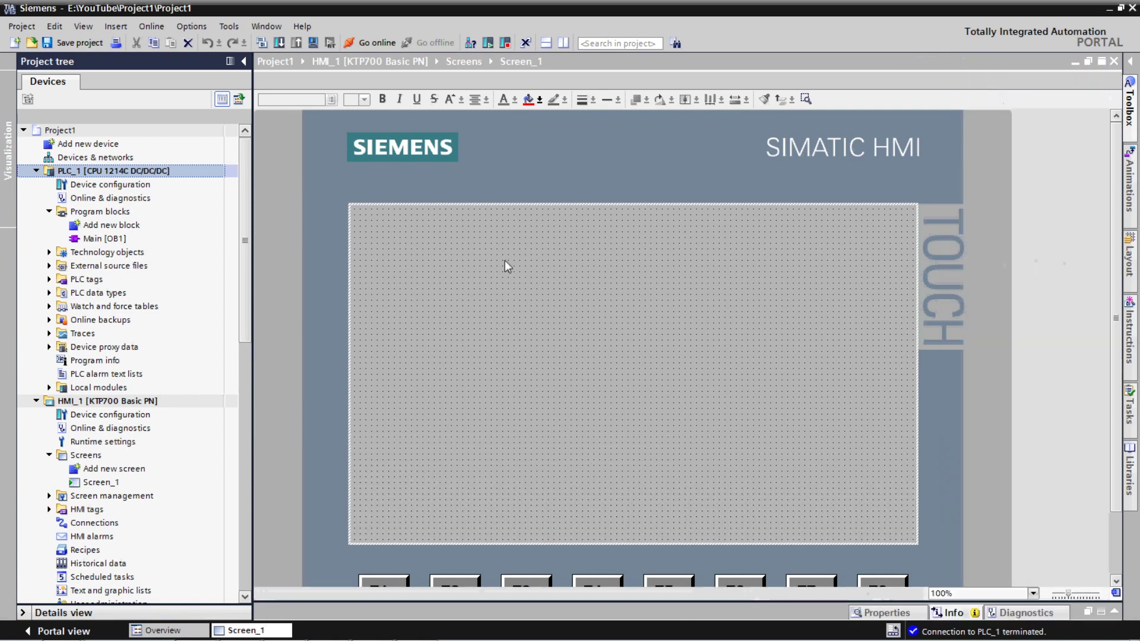
Add a global data block named Recipe1 to the program blocks of PLC_1
click(35, 172)
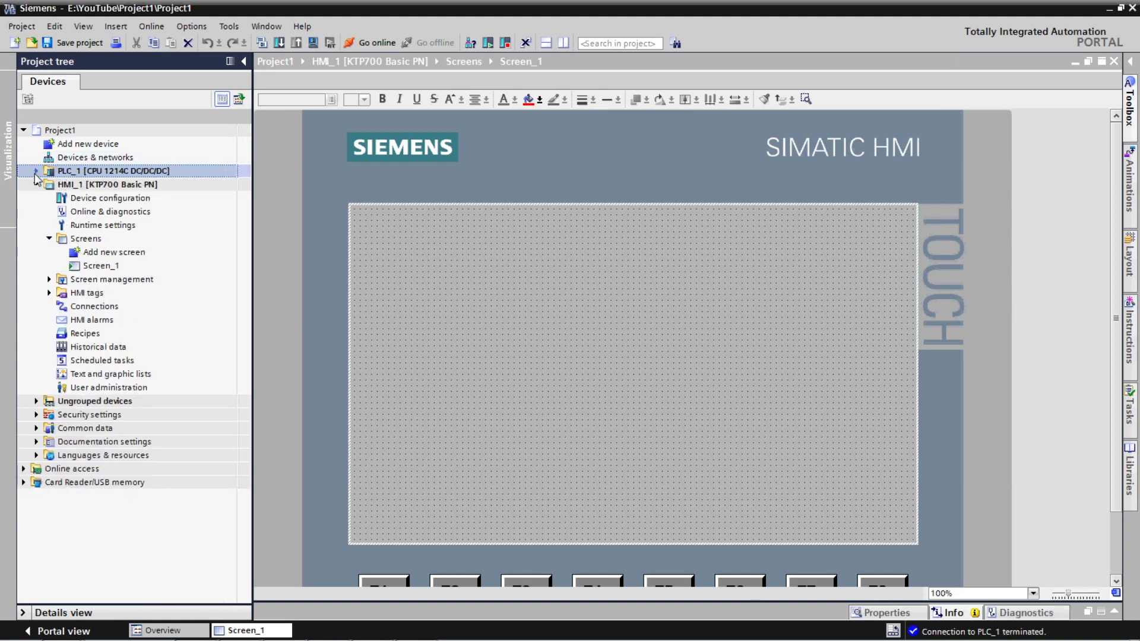
click(36, 171)
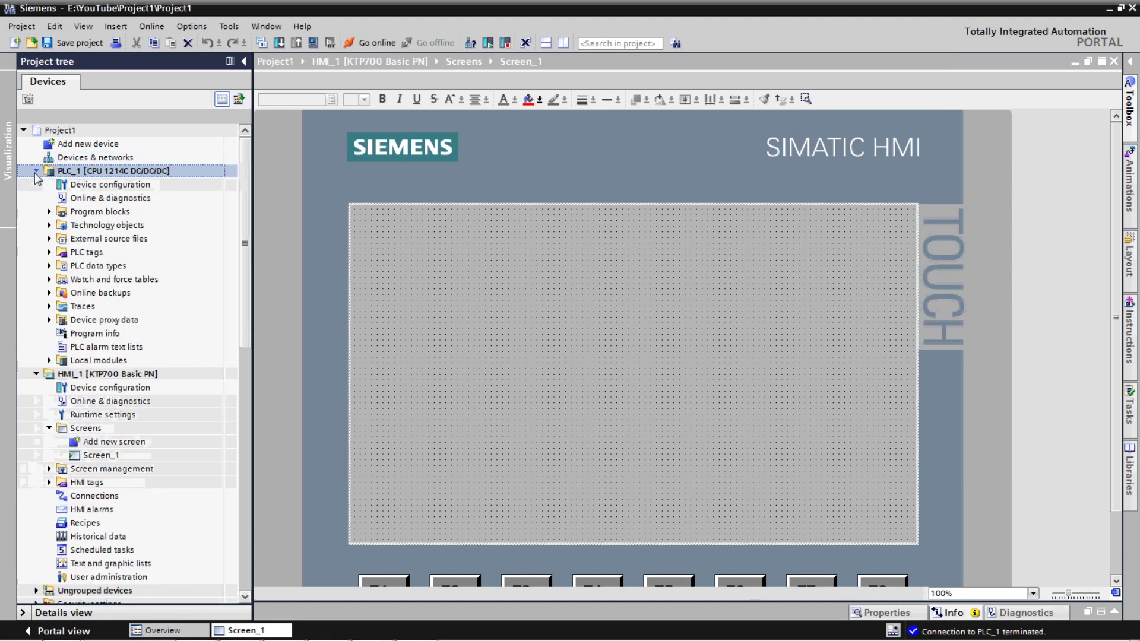
click(49, 211)
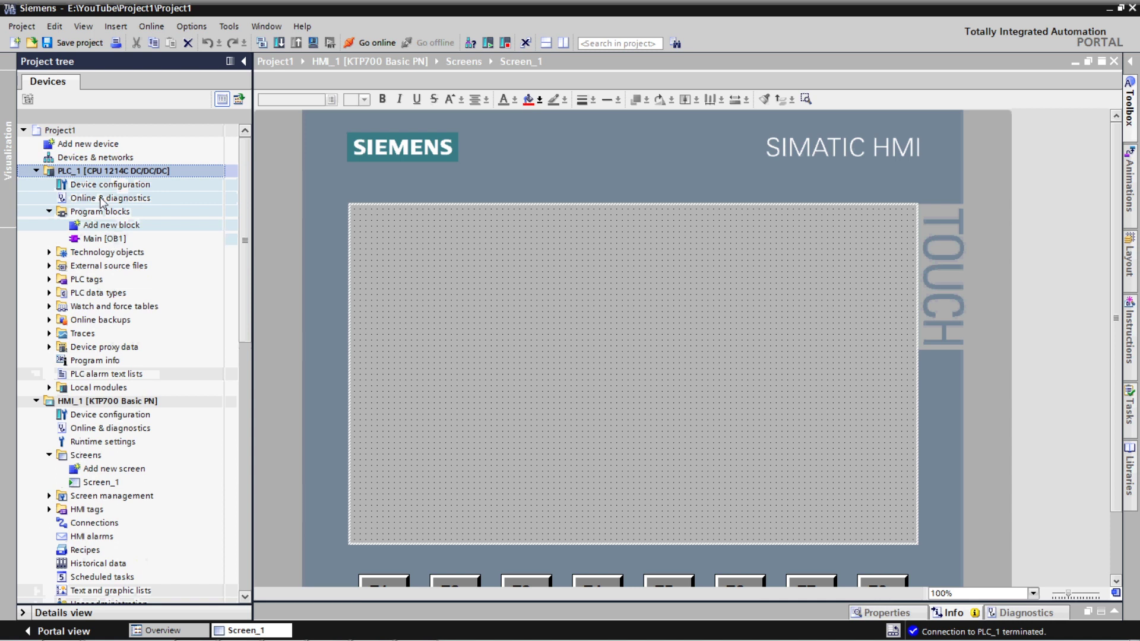
click(109, 229)
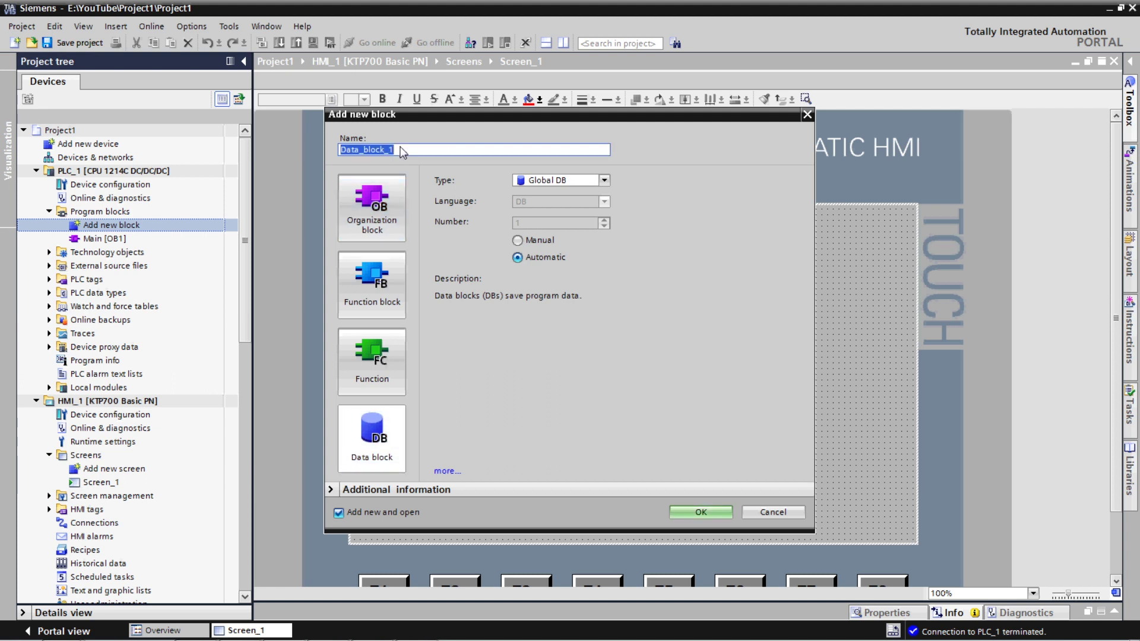
text(Recipe1)
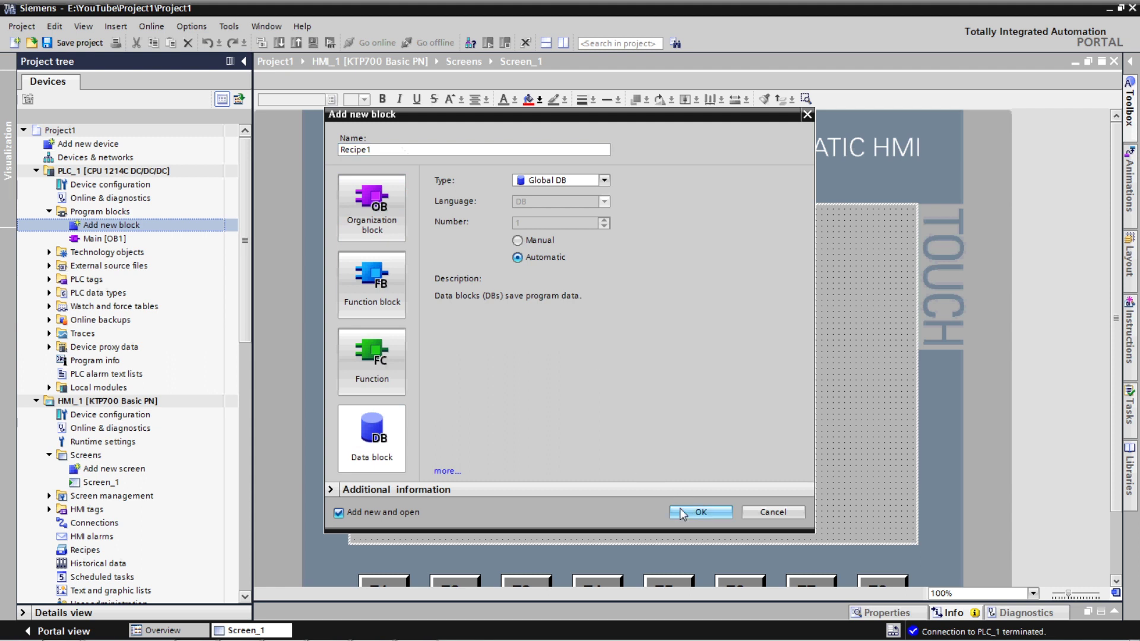
click(682, 512)
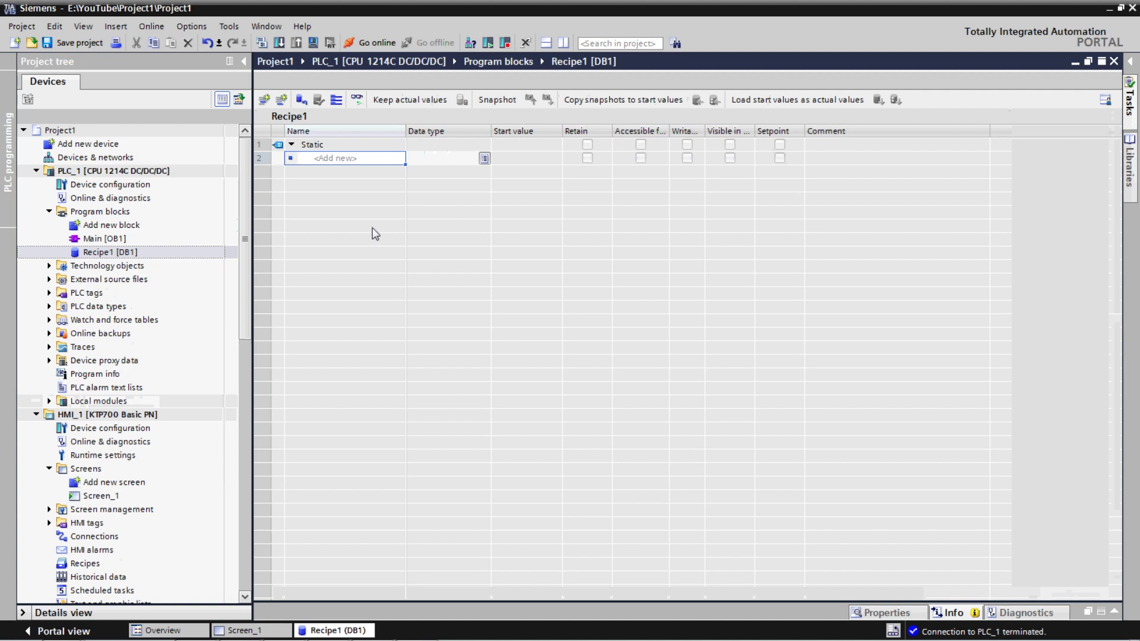
Add a variable named Additive-1 with data type Int to the Recipe1 data block
click(345, 158)
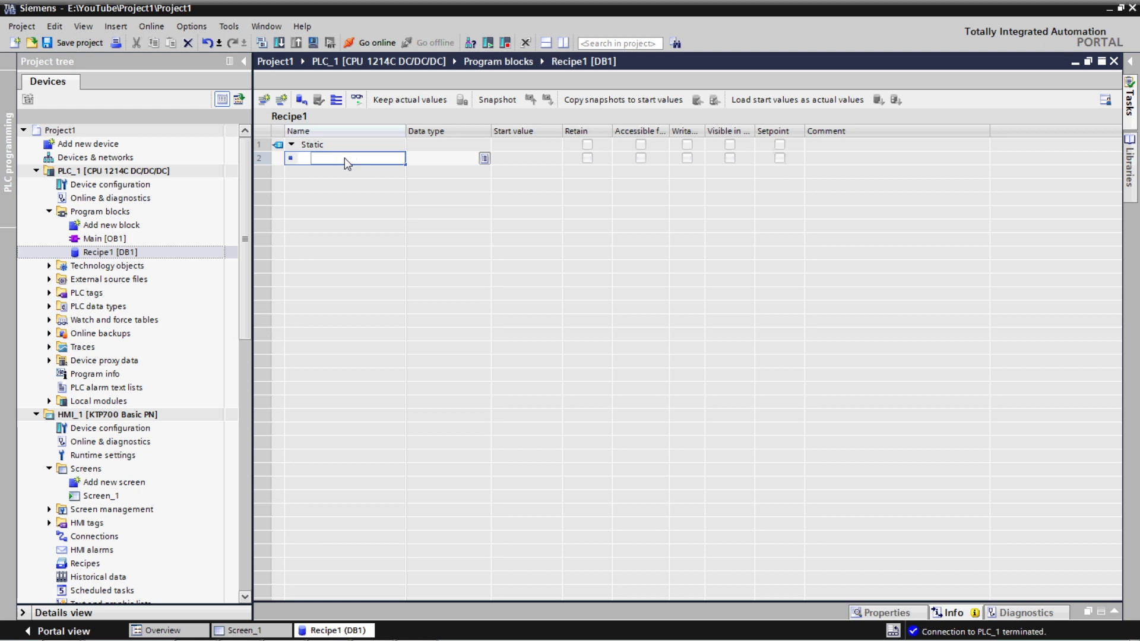
text(Additive_1)
key(Caps_Lock)
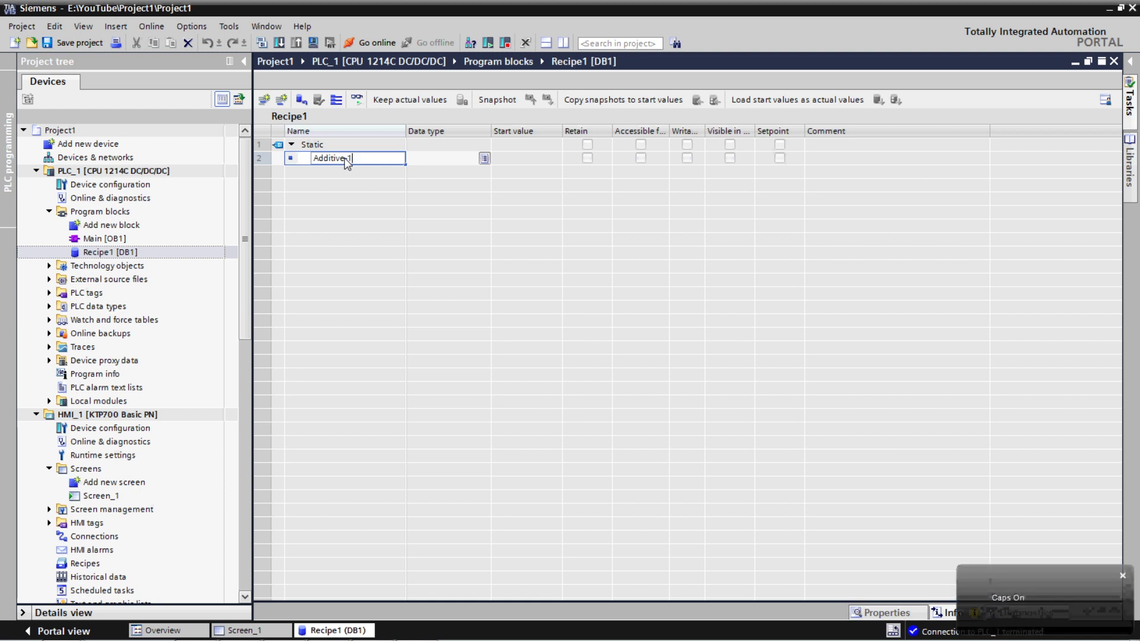
key(Return)
click(440, 160)
text(int)
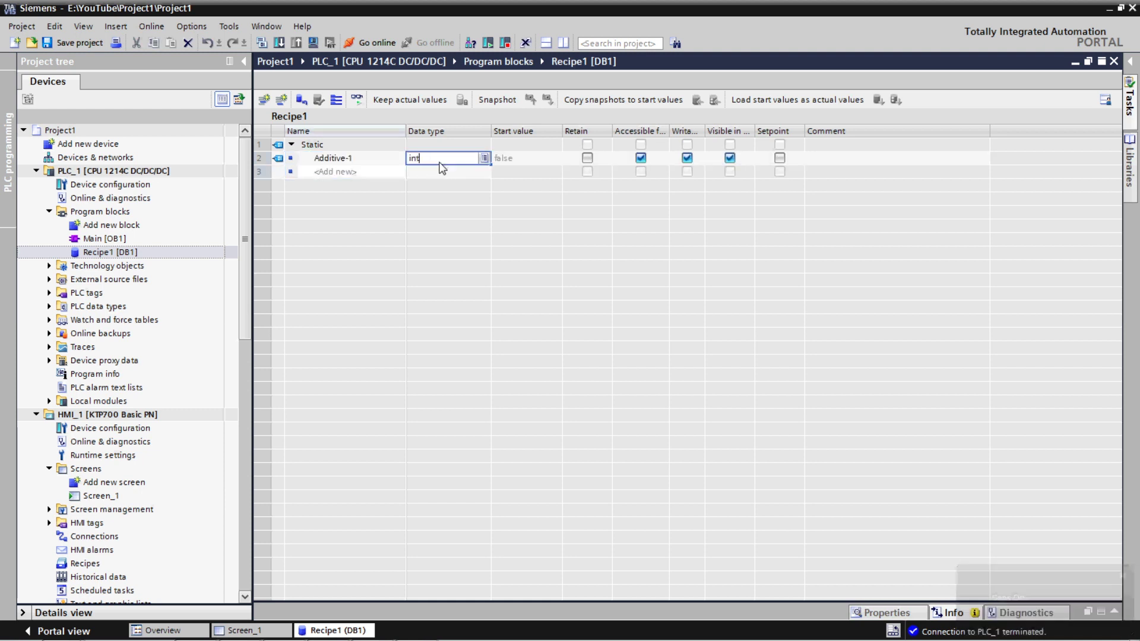
click(438, 172)
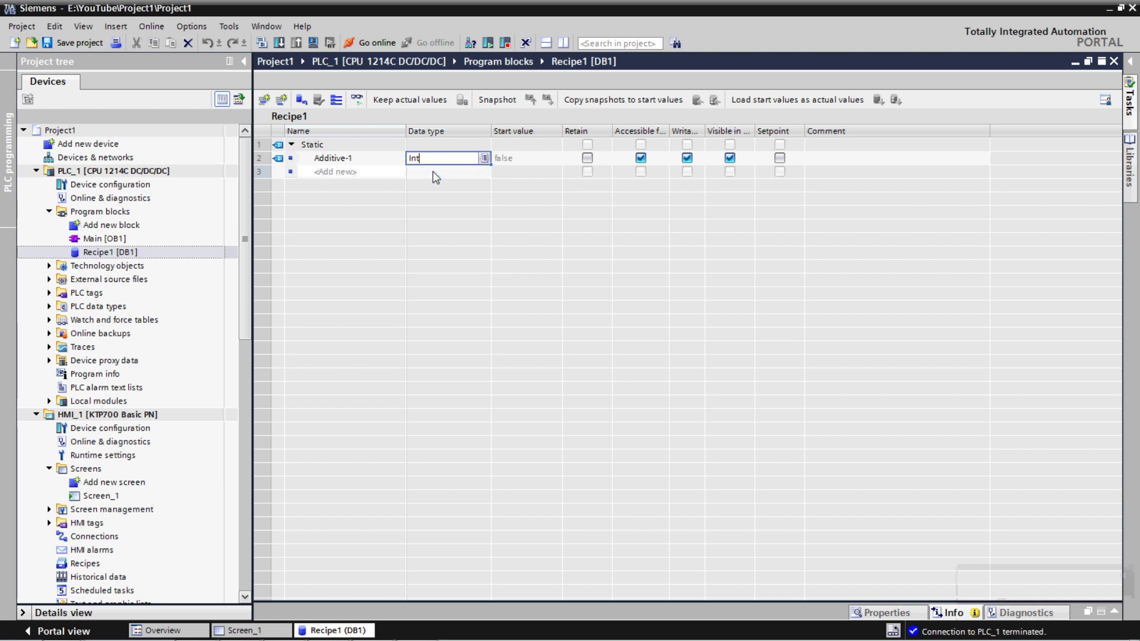
Add the variables Additive-2 and Additive-3, both of data type Int, below Additive-1
click(359, 172)
text(Additive)
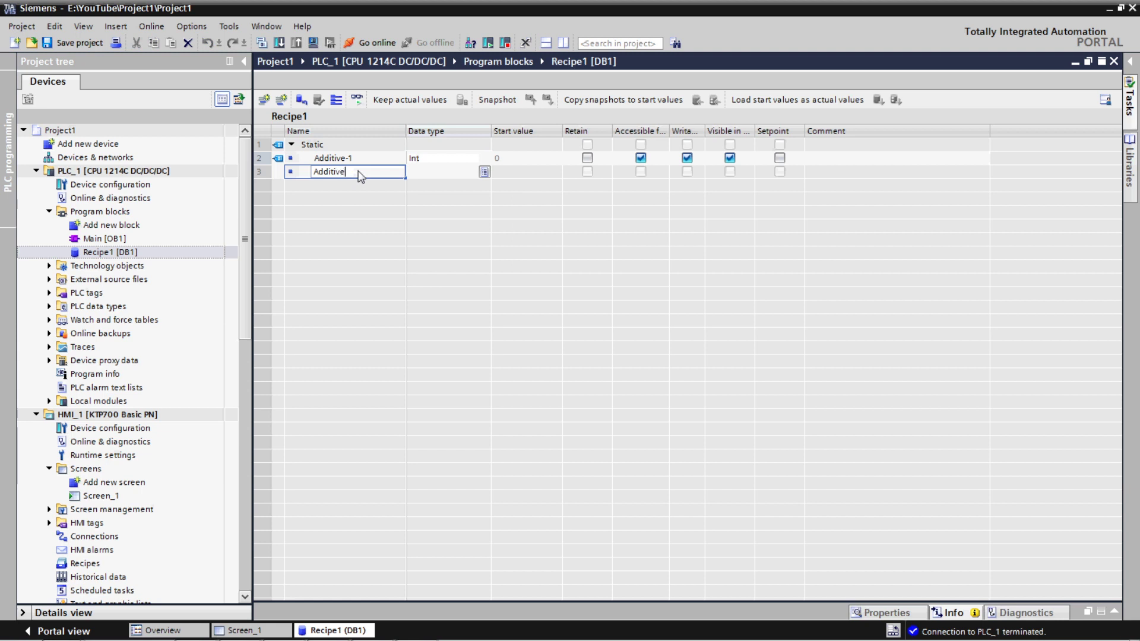
text(-2)
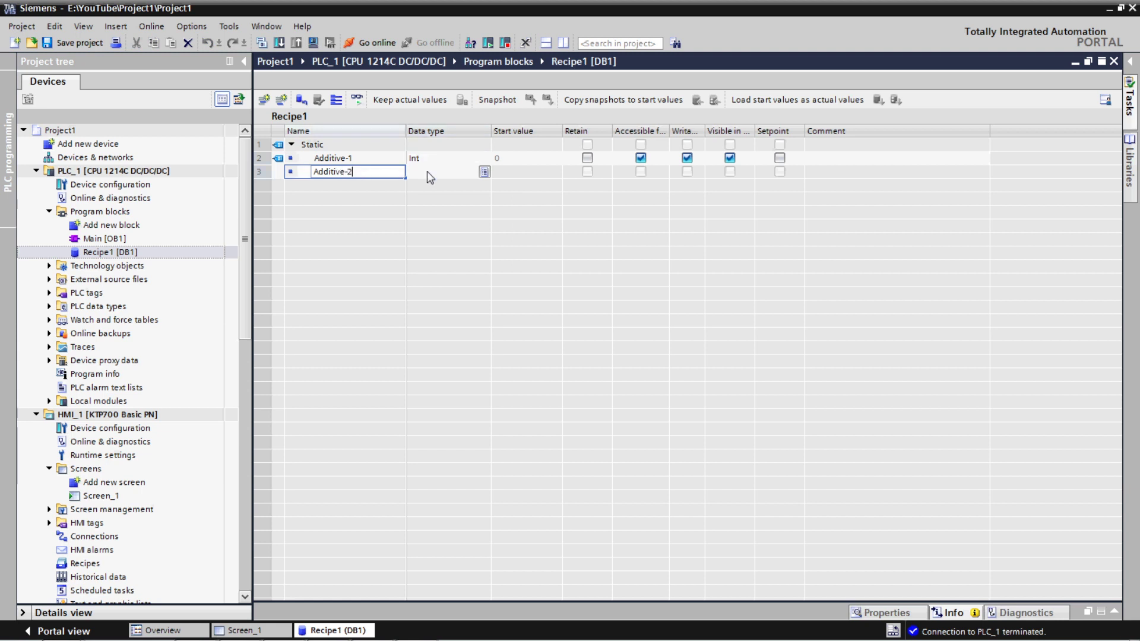
key(Return)
click(356, 184)
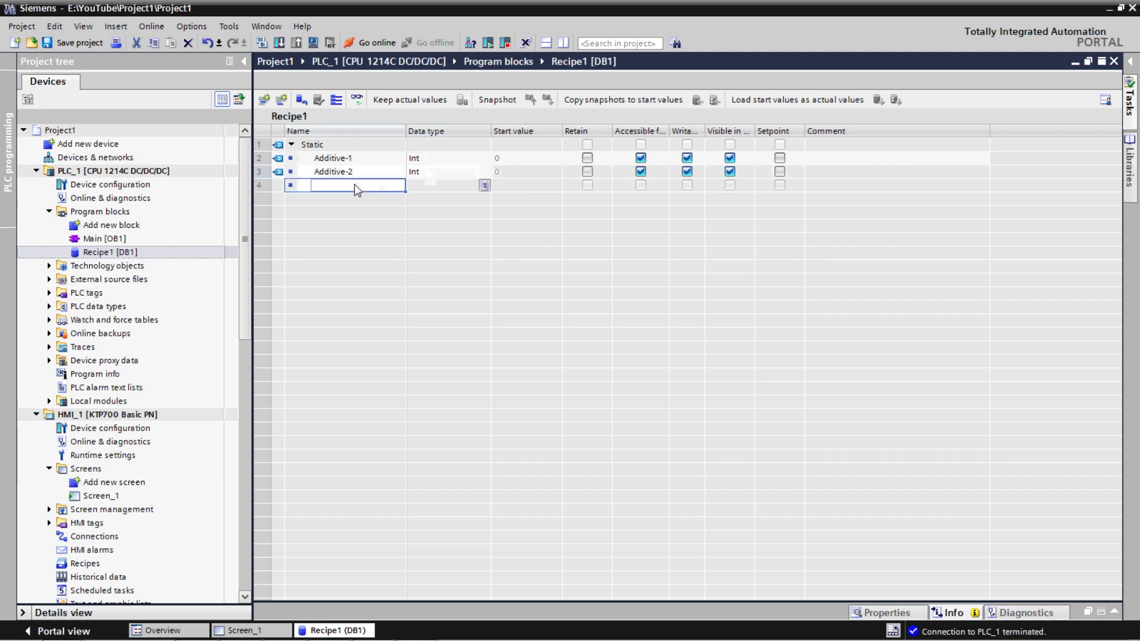
text(Additive-3)
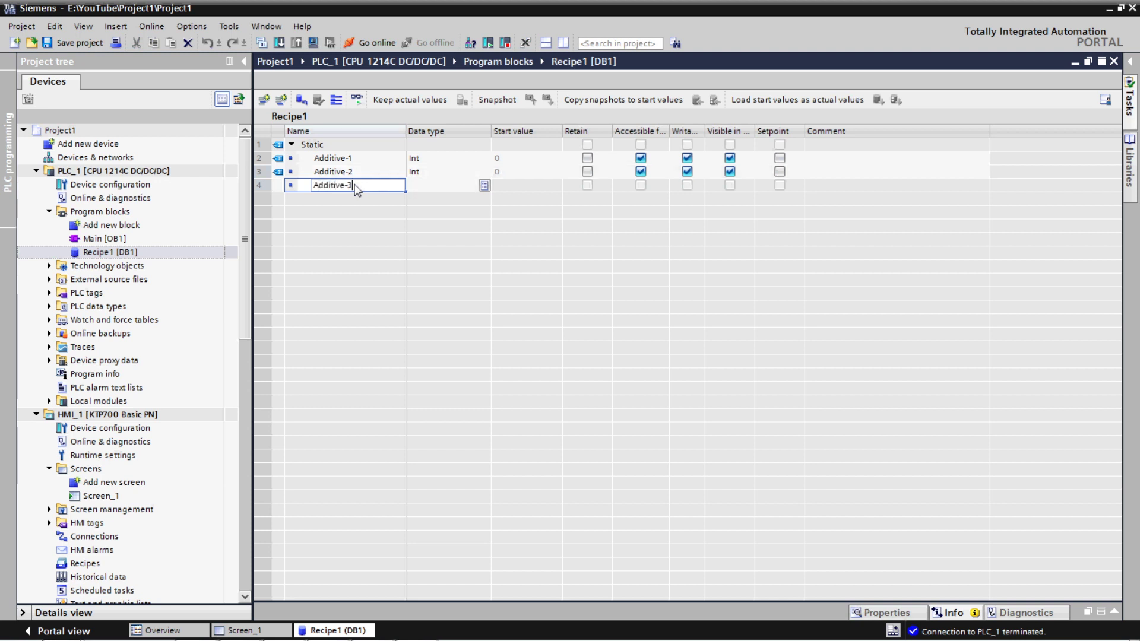
key(Return)
Add a variable named Mexer ON Duration with data type Time below Additive-3
text(Mexer)
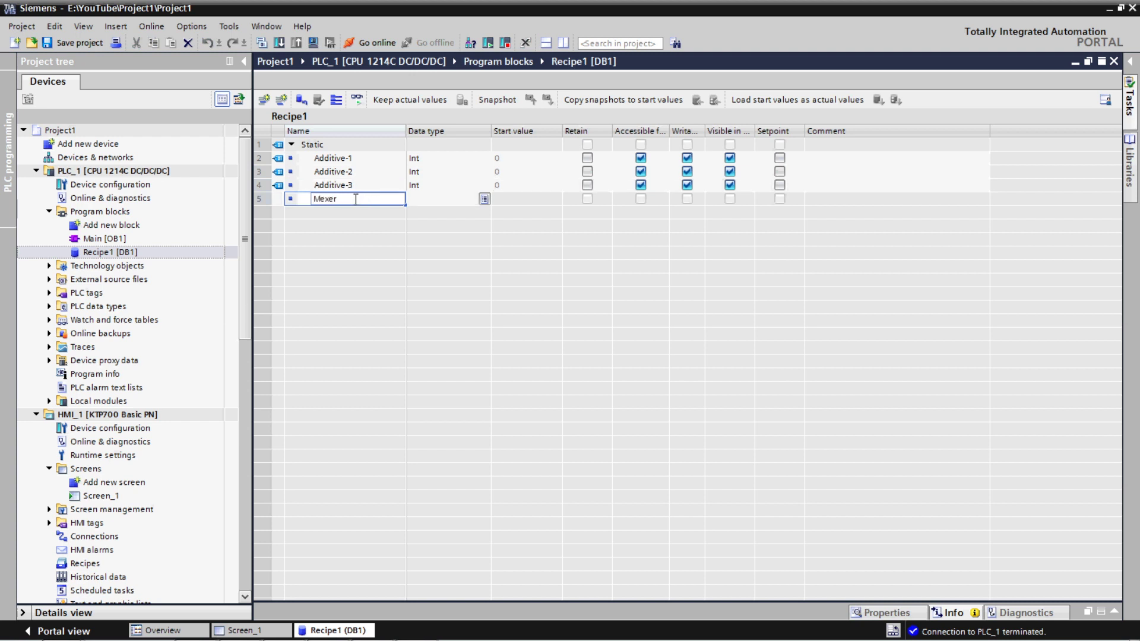
text( ON Duration)
key(Return)
double_click(420, 199)
text(ti)
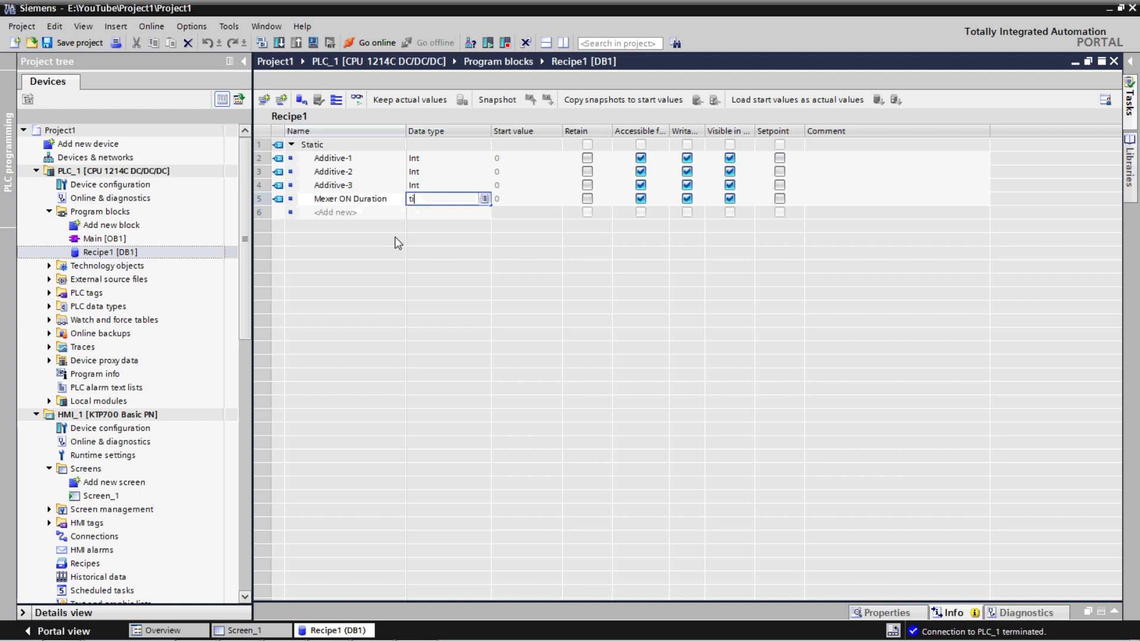
text(m)
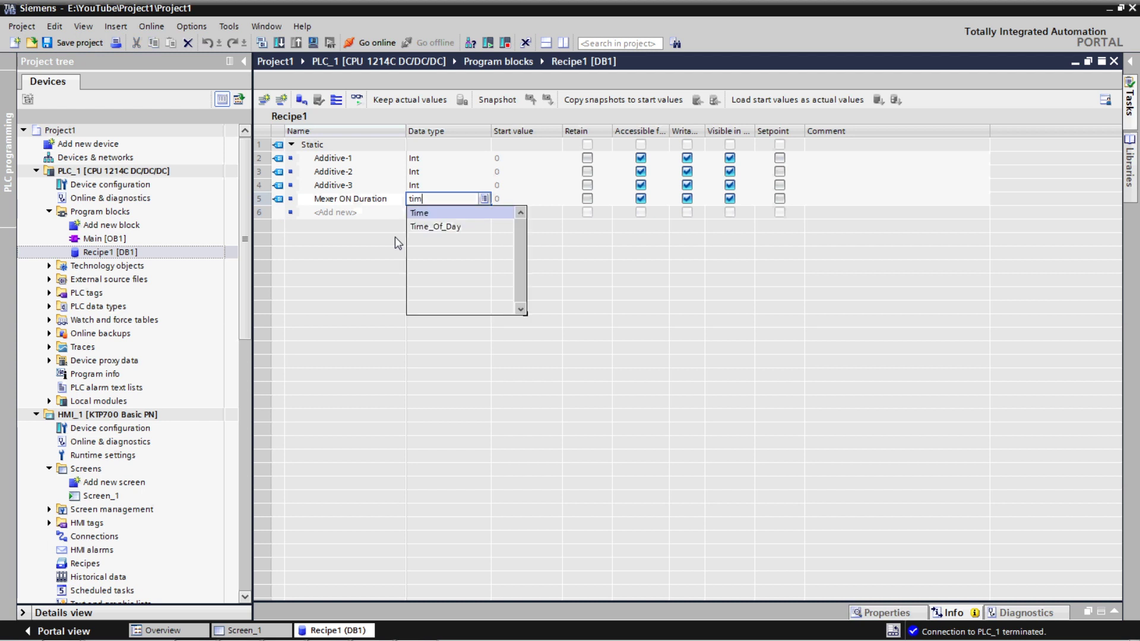
click(440, 213)
key(Return)
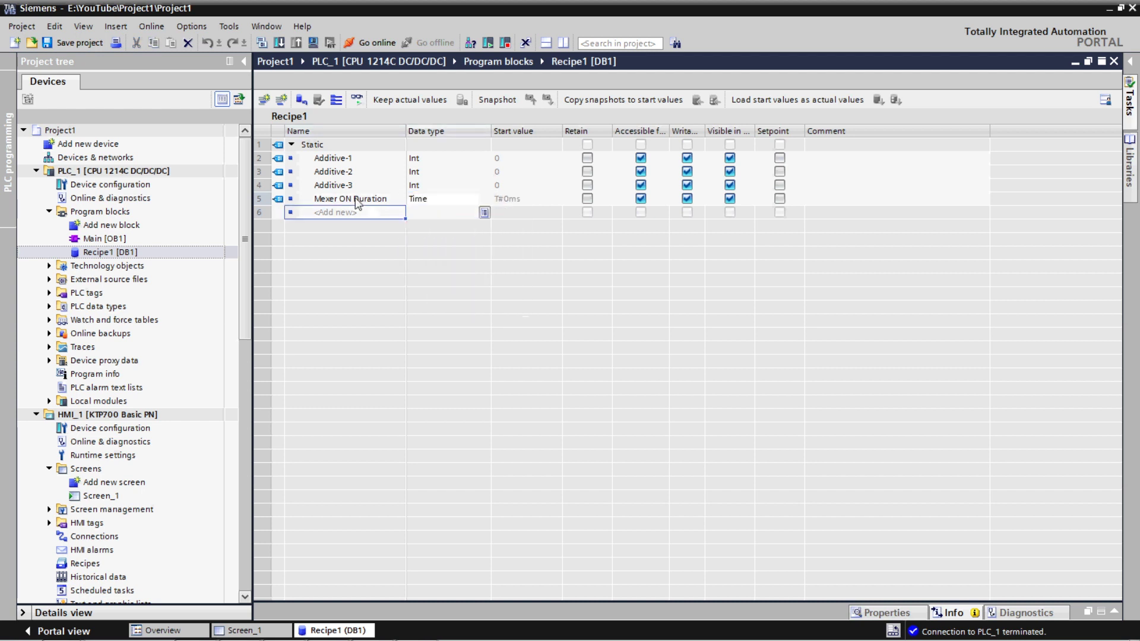
Save the project with the Recipe1 data block variables
click(263, 208)
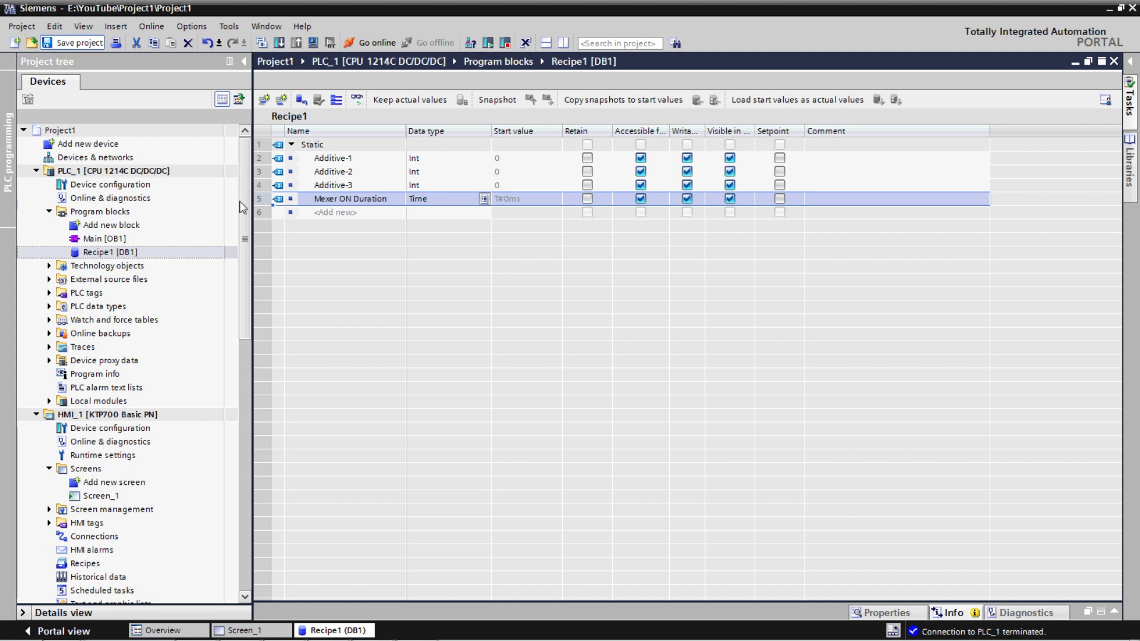
drag(244, 203, 245, 218)
key(ctrl+s)
Open the recipes of HMI_1 and delete the existing Recipe_1
scroll(196, 297, down, 3)
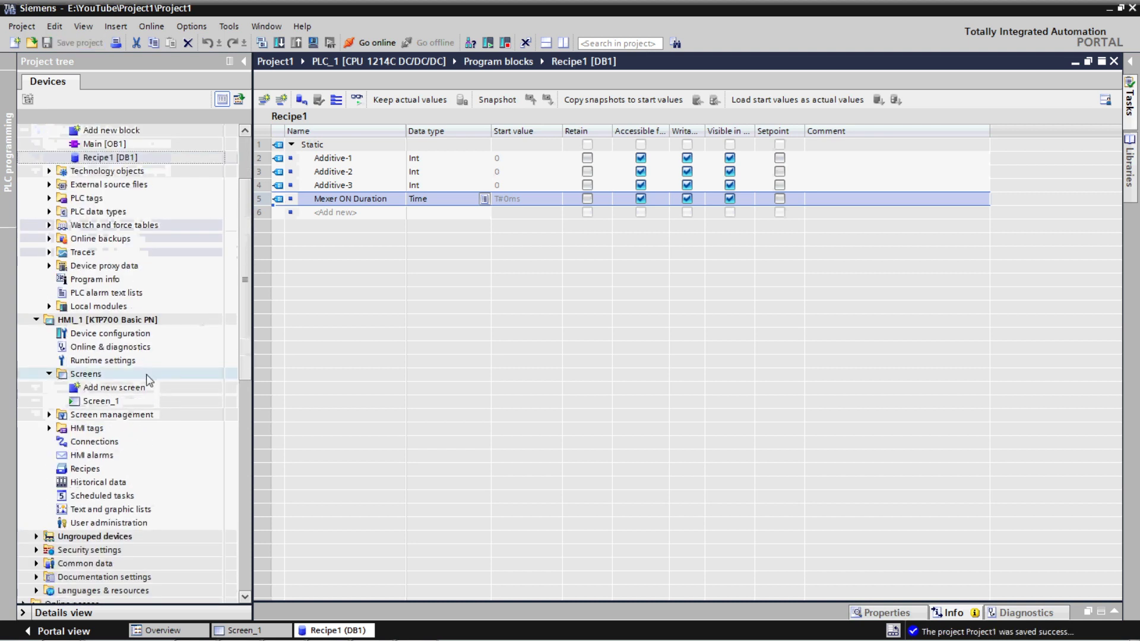
double_click(100, 402)
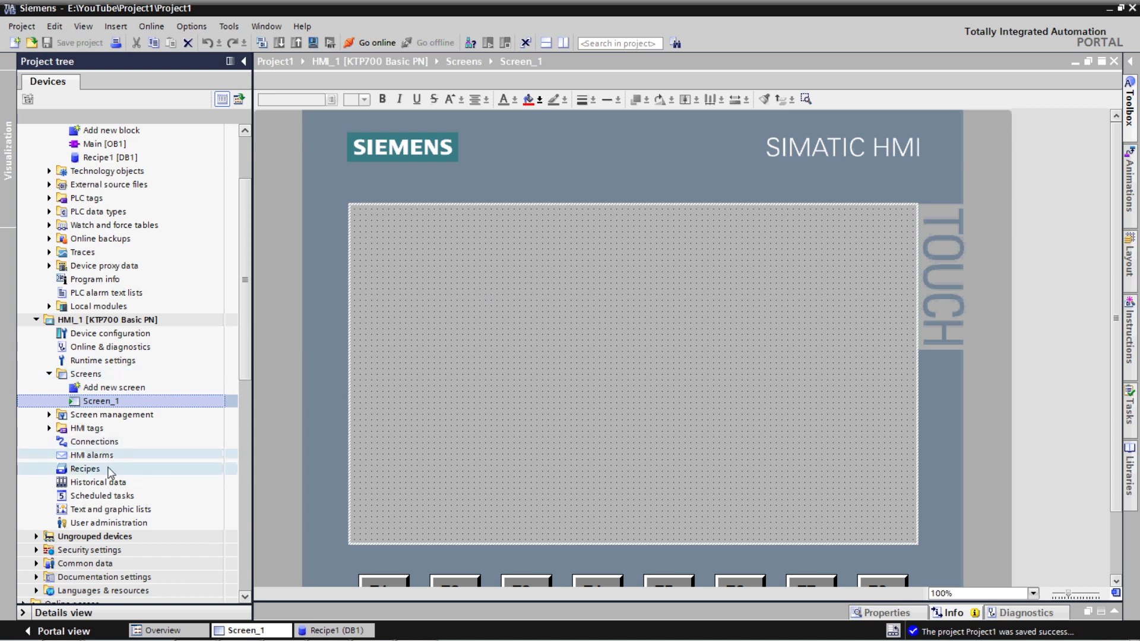
click(89, 470)
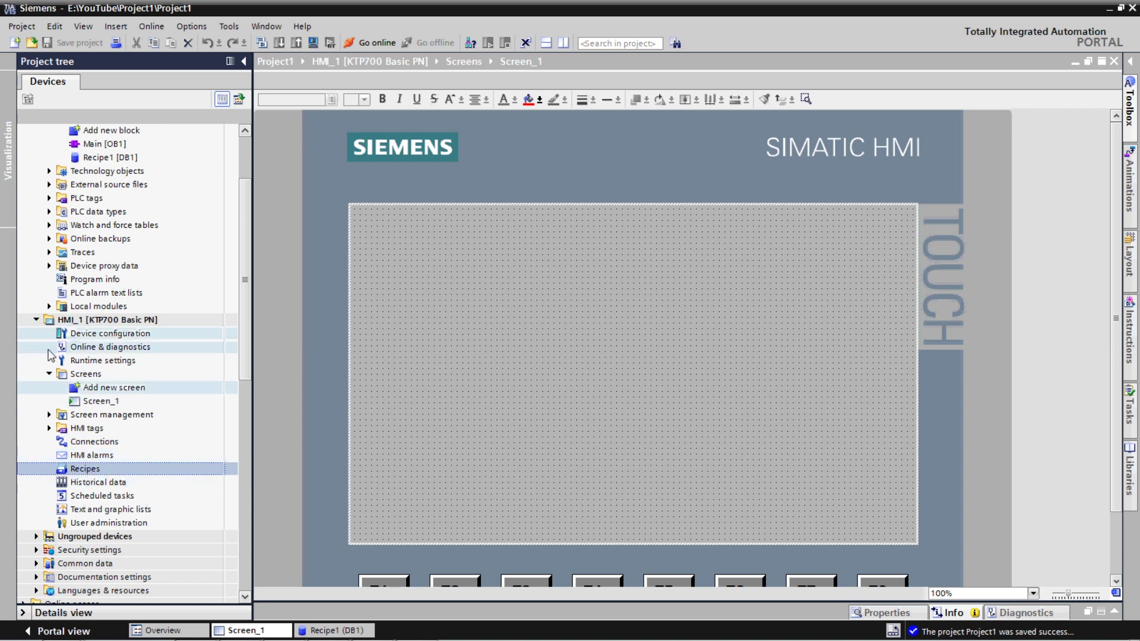
click(49, 374)
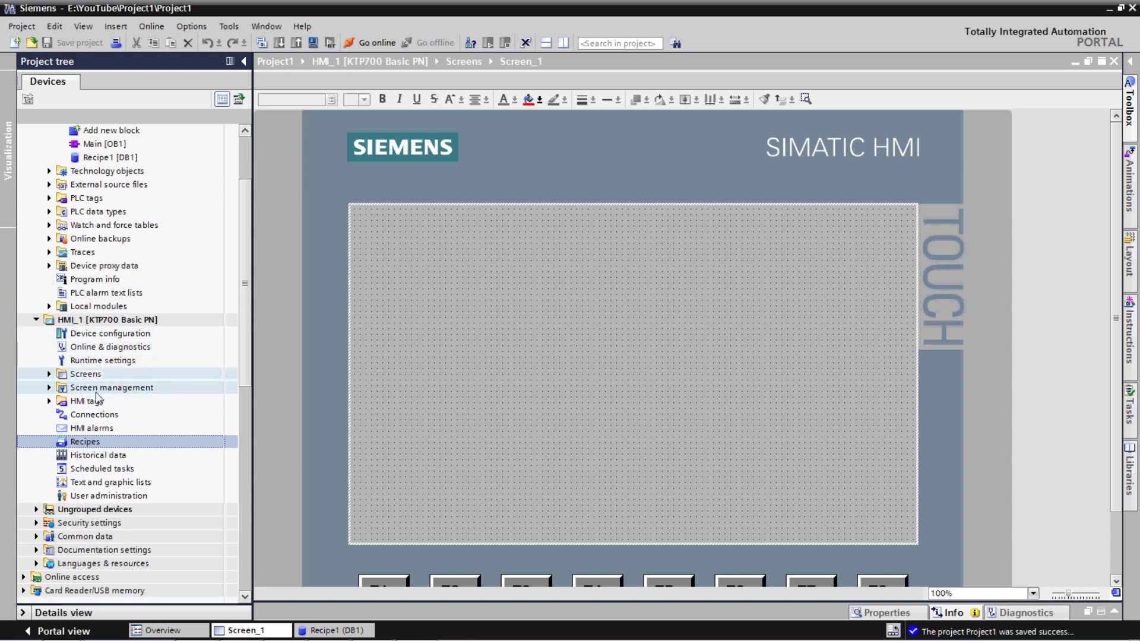
double_click(106, 448)
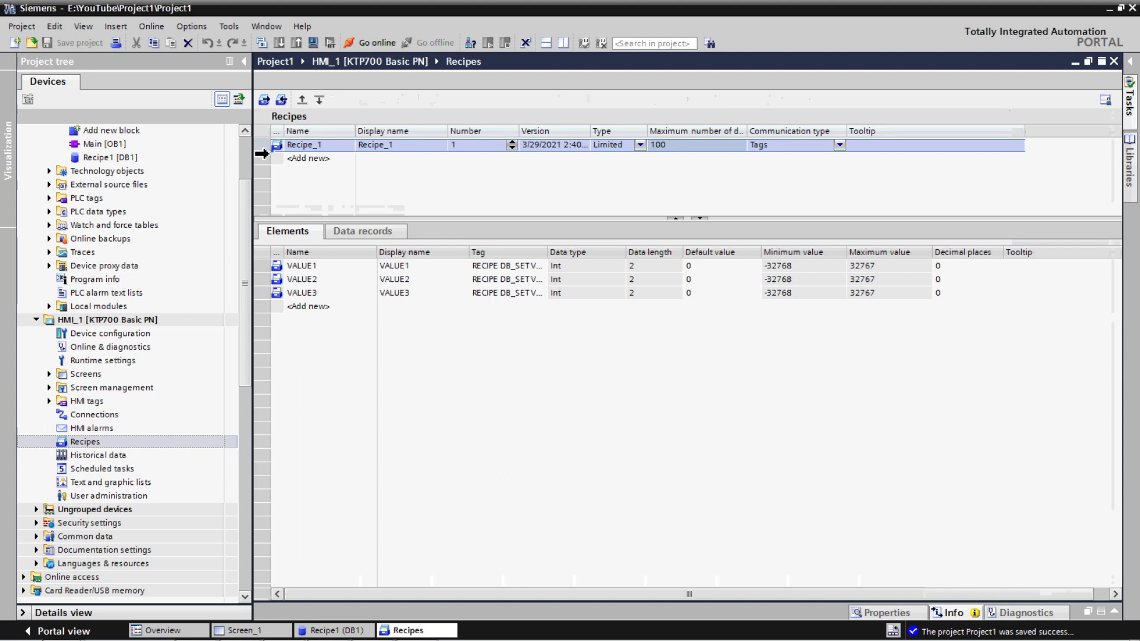
key(Delete)
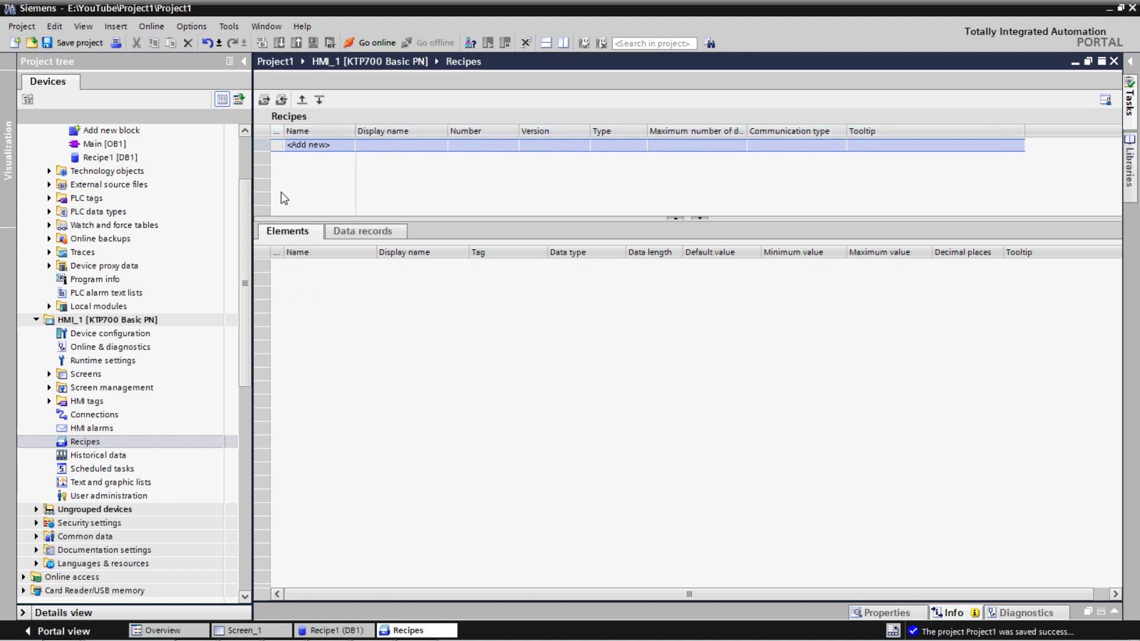
Add a new recipe named Paint Recipe to the HMI_1 recipes
click(319, 150)
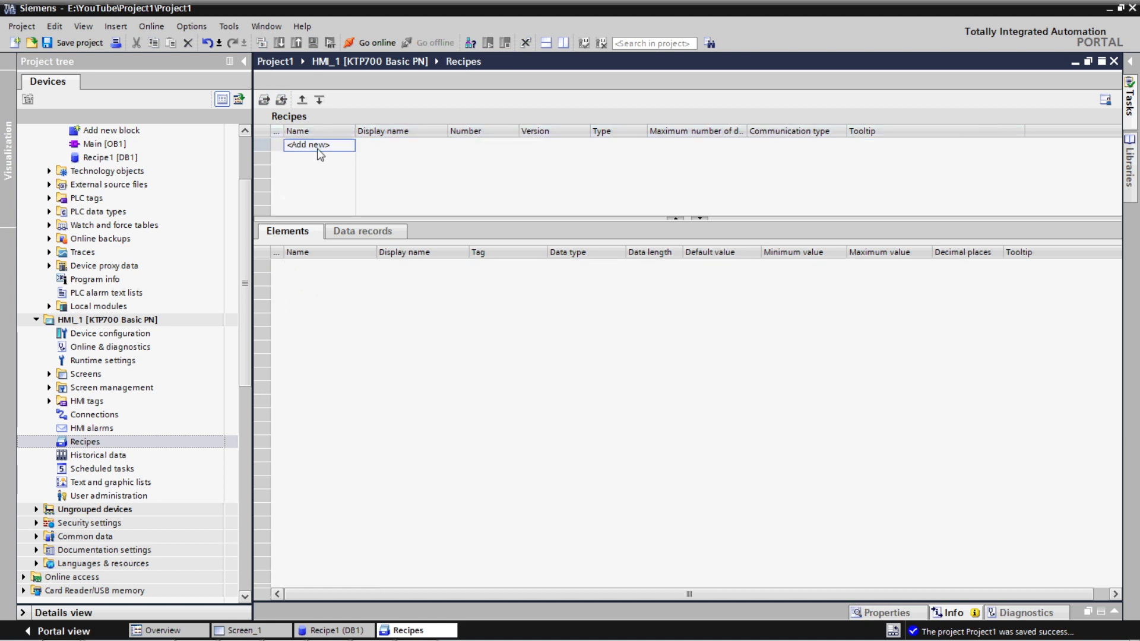
click(316, 148)
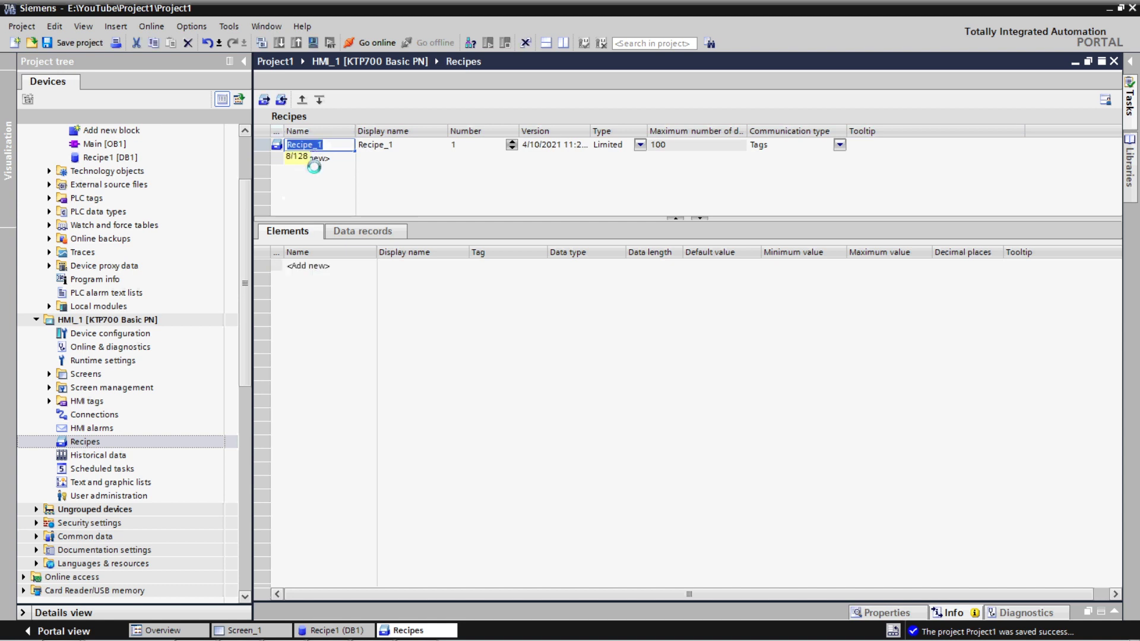
text(Paint Recipe)
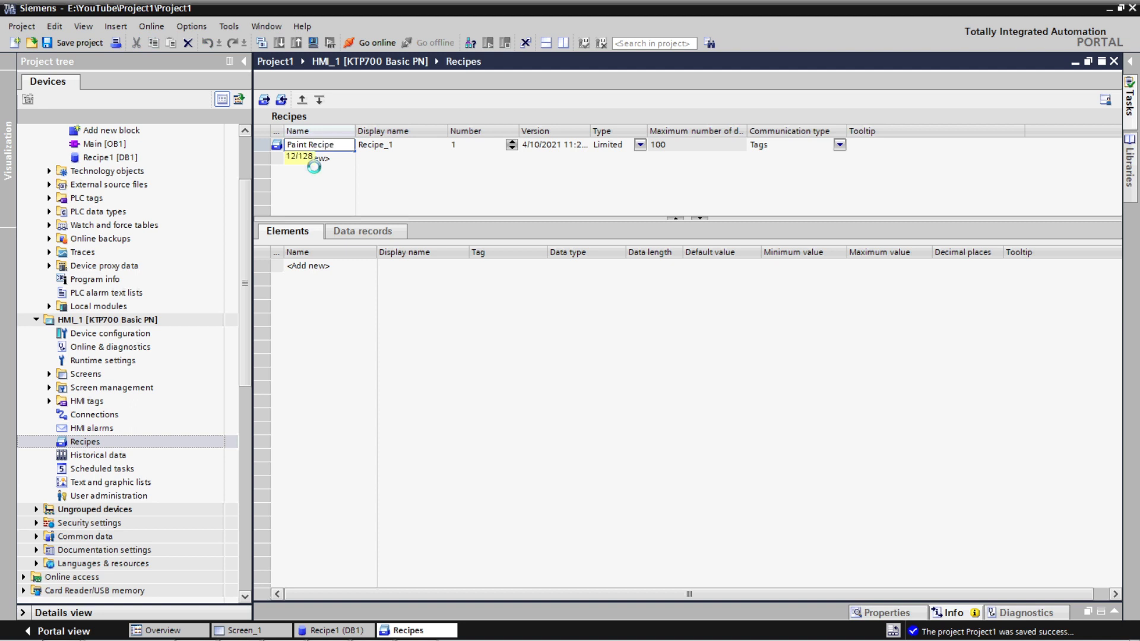
key(Return)
click(267, 149)
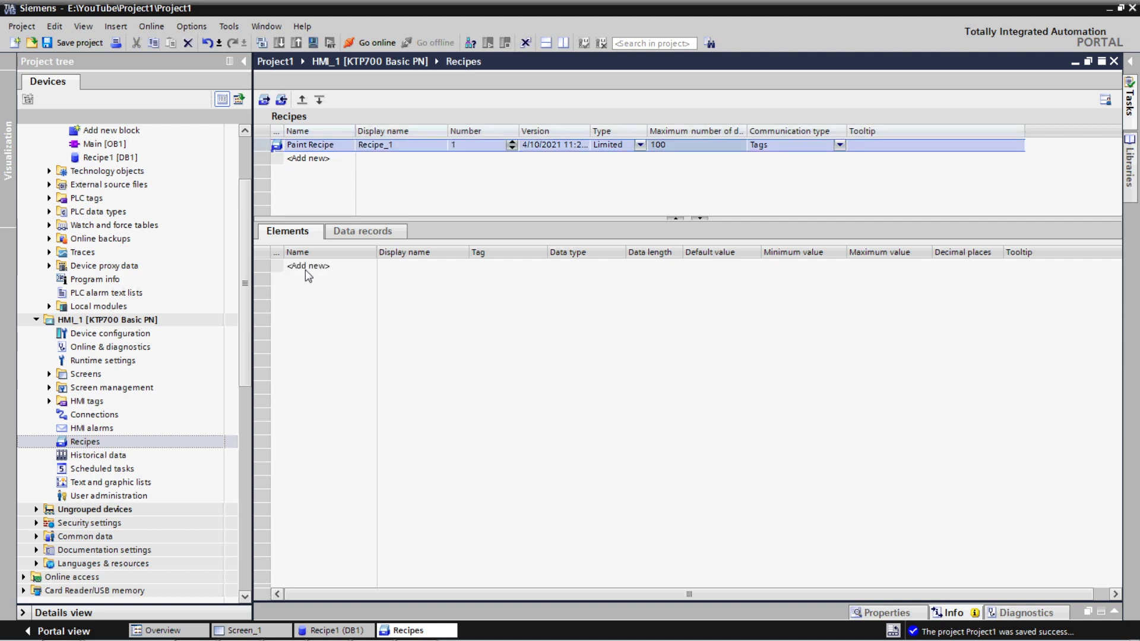
Show the properties of Paint Recipe and resize the areas so its elements table has enough room
click(308, 268)
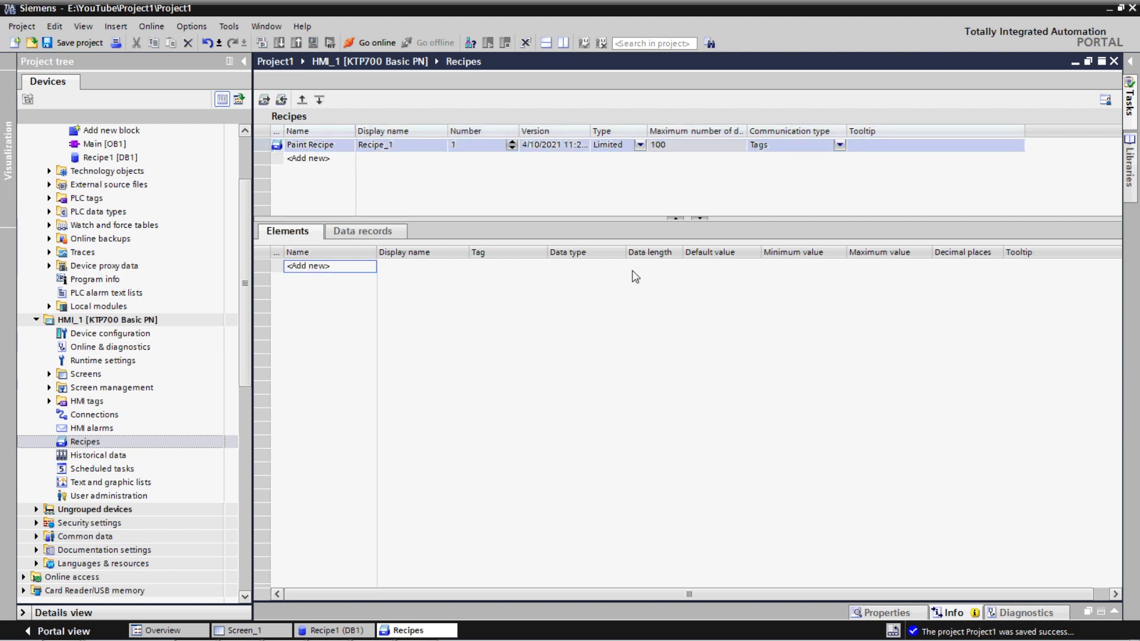
click(699, 218)
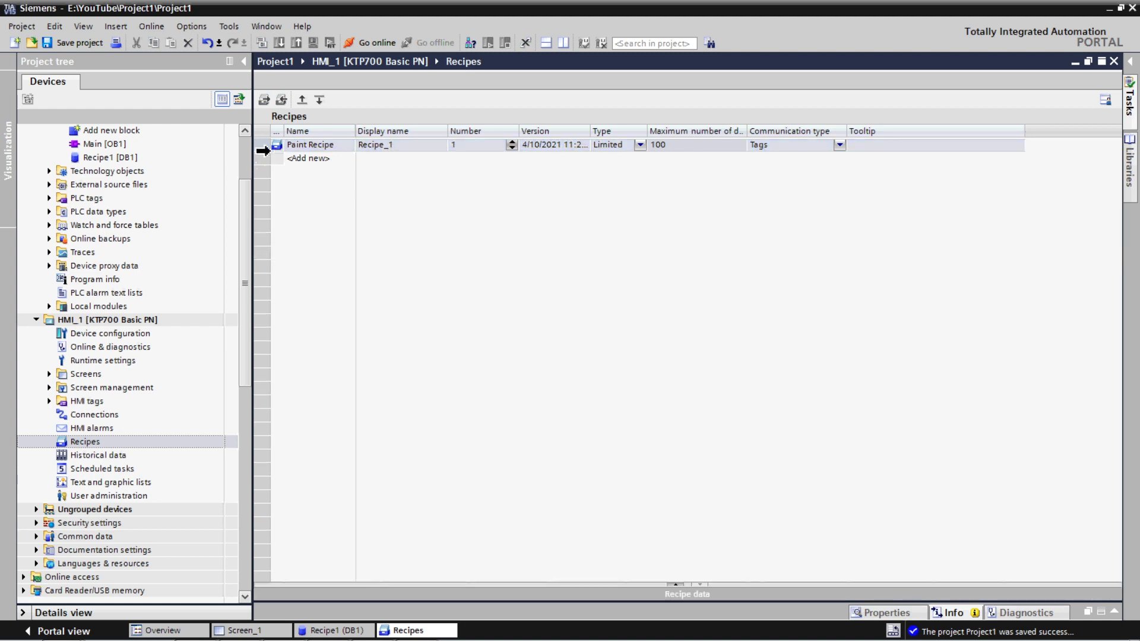
click(264, 151)
right_click(263, 149)
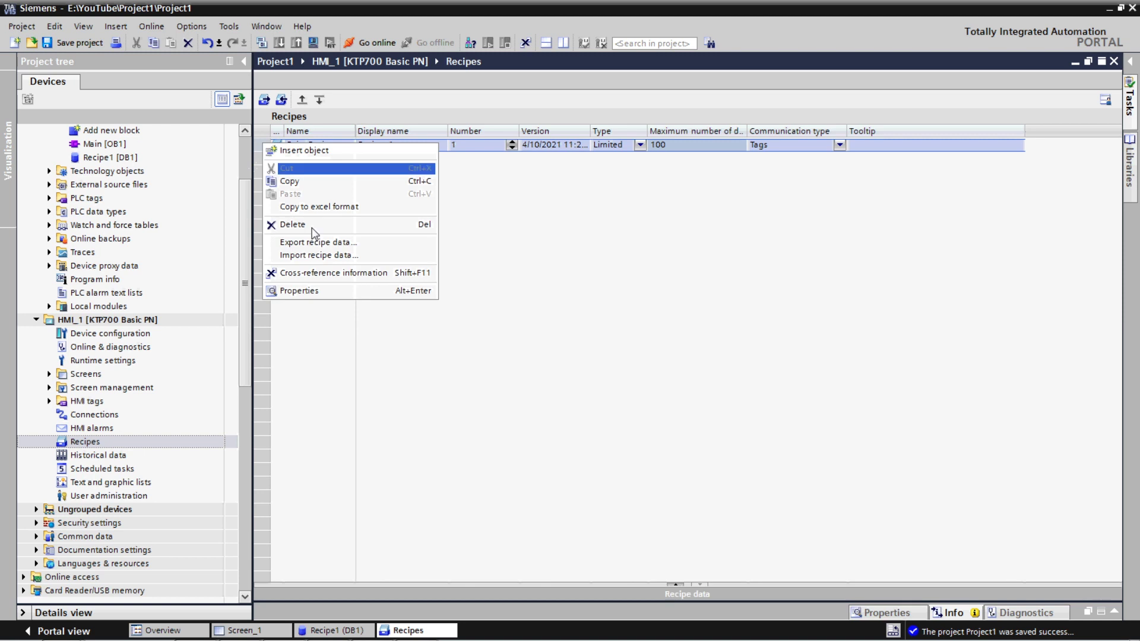
click(320, 291)
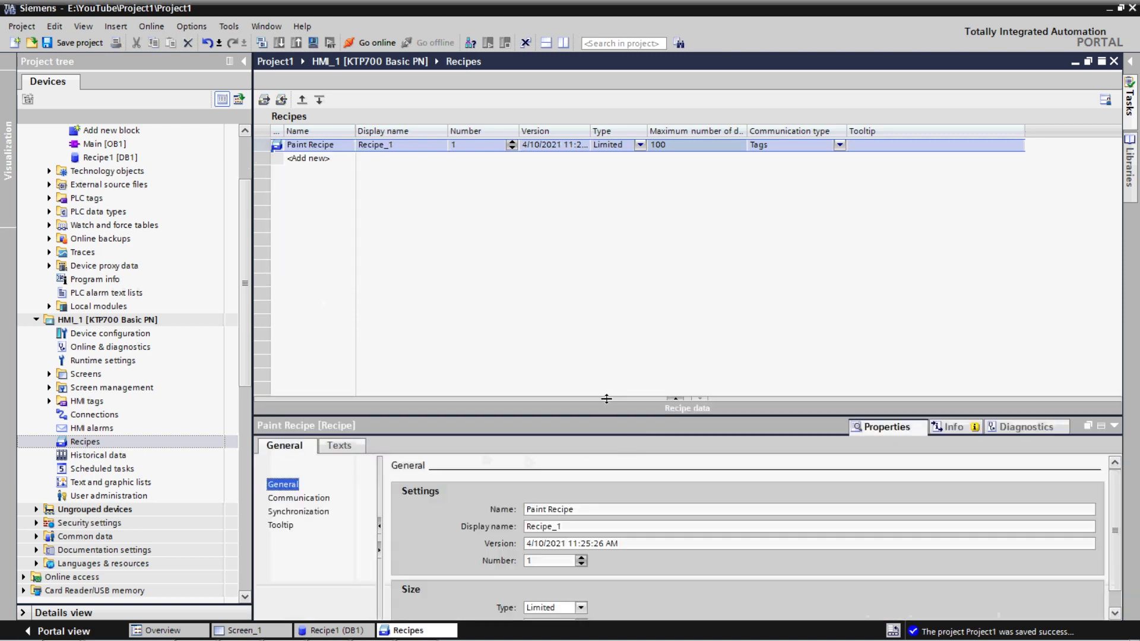
drag(606, 398, 609, 350)
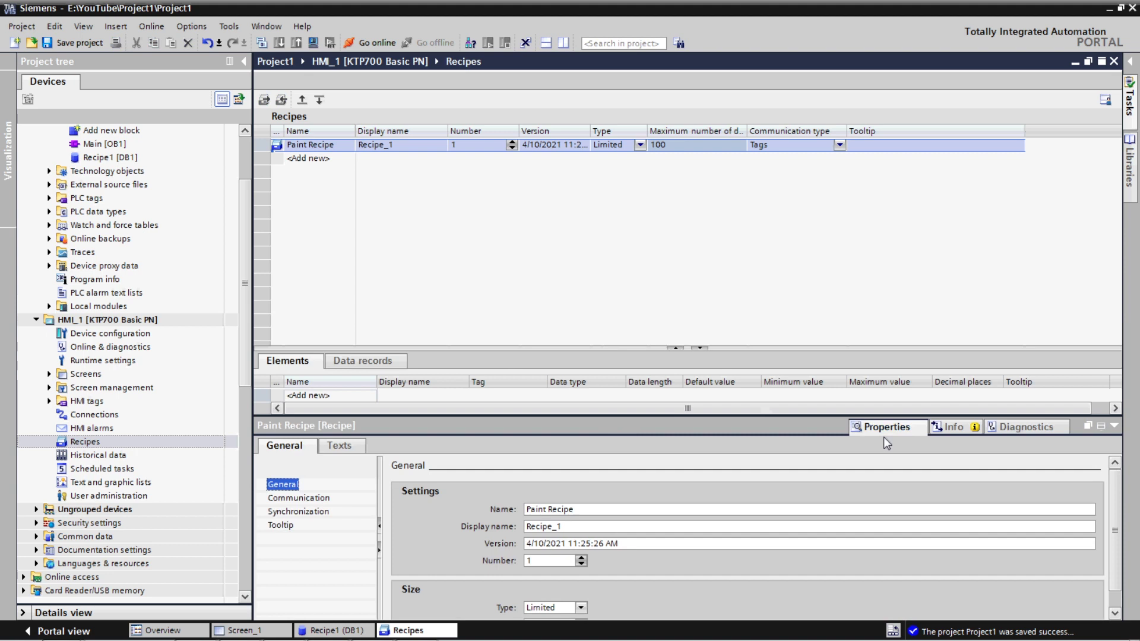
drag(846, 416, 853, 535)
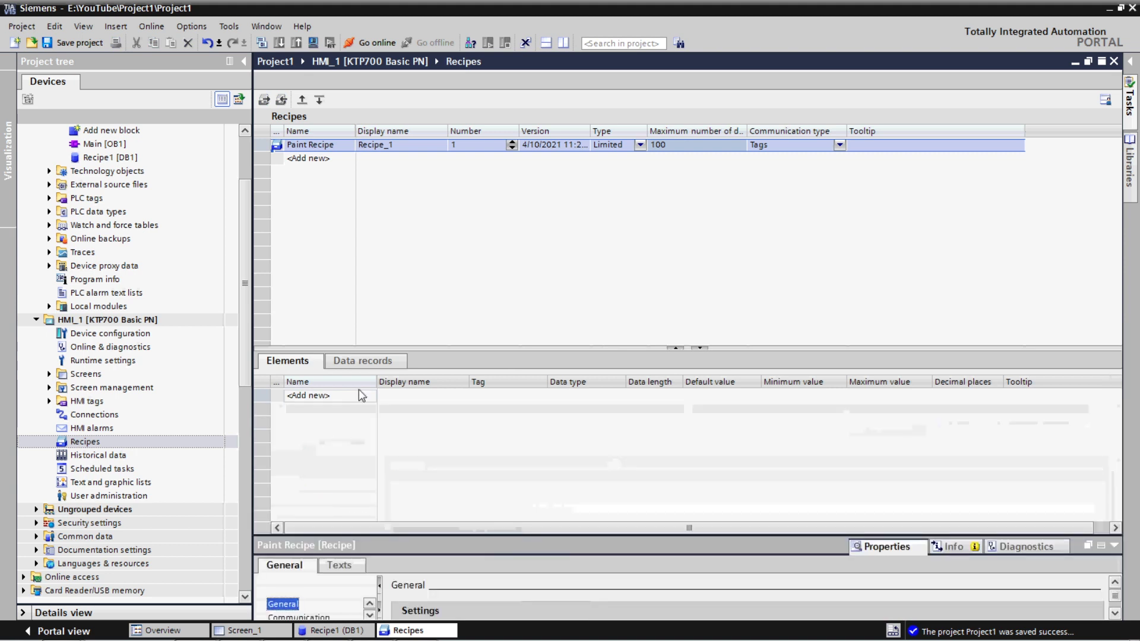
Add four new elements to Paint Recipe
click(316, 404)
click(317, 397)
click(324, 409)
click(325, 423)
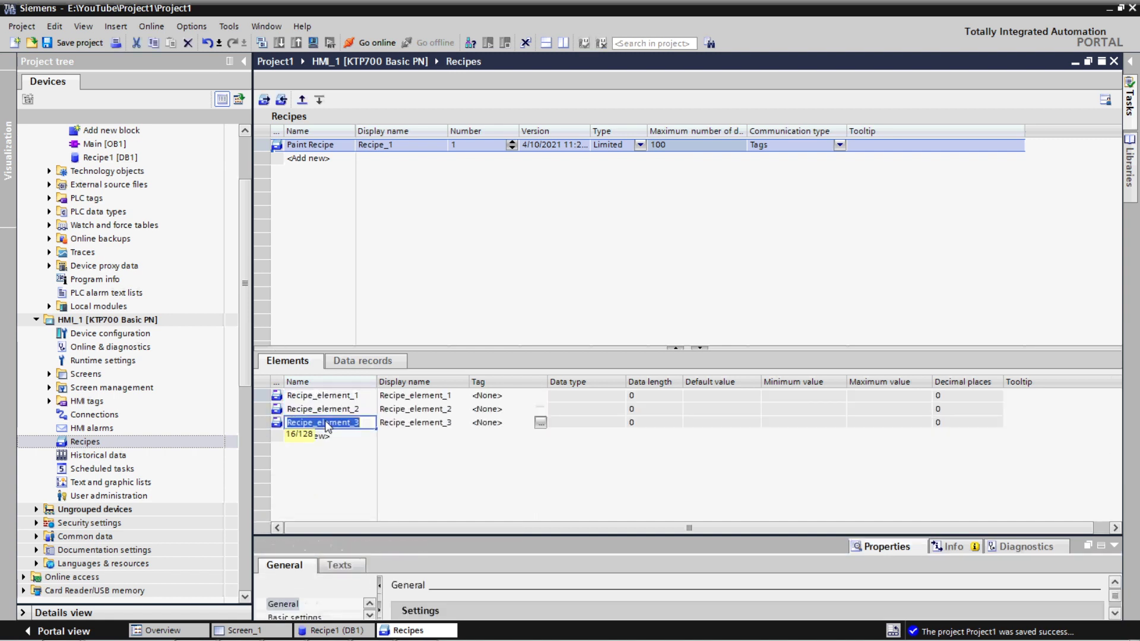
click(331, 442)
Rename the first two recipe elements as Additive-1 and Additive-2
click(349, 399)
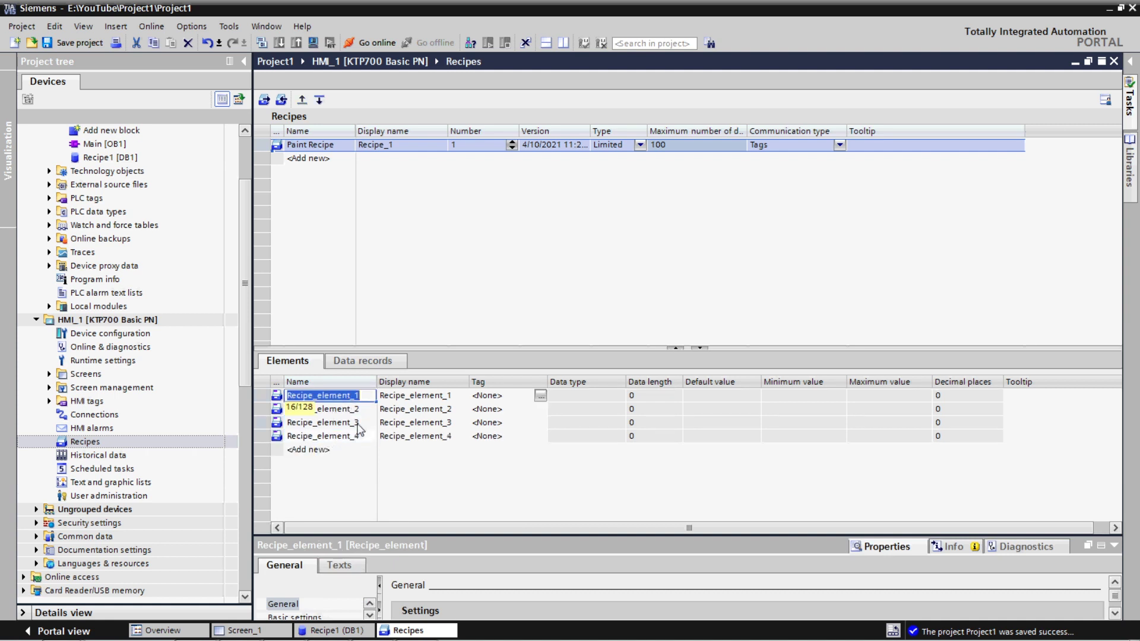
text(A)
key(BackSpace)
text(ddi)
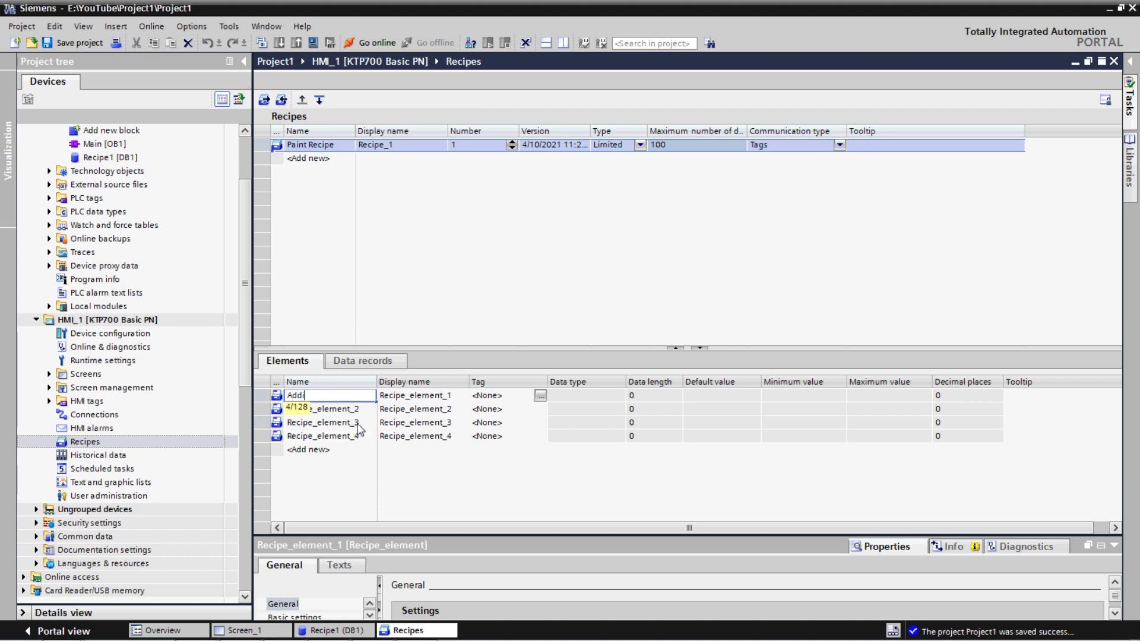
text(tive-1)
double_click(352, 411)
text(Addi)
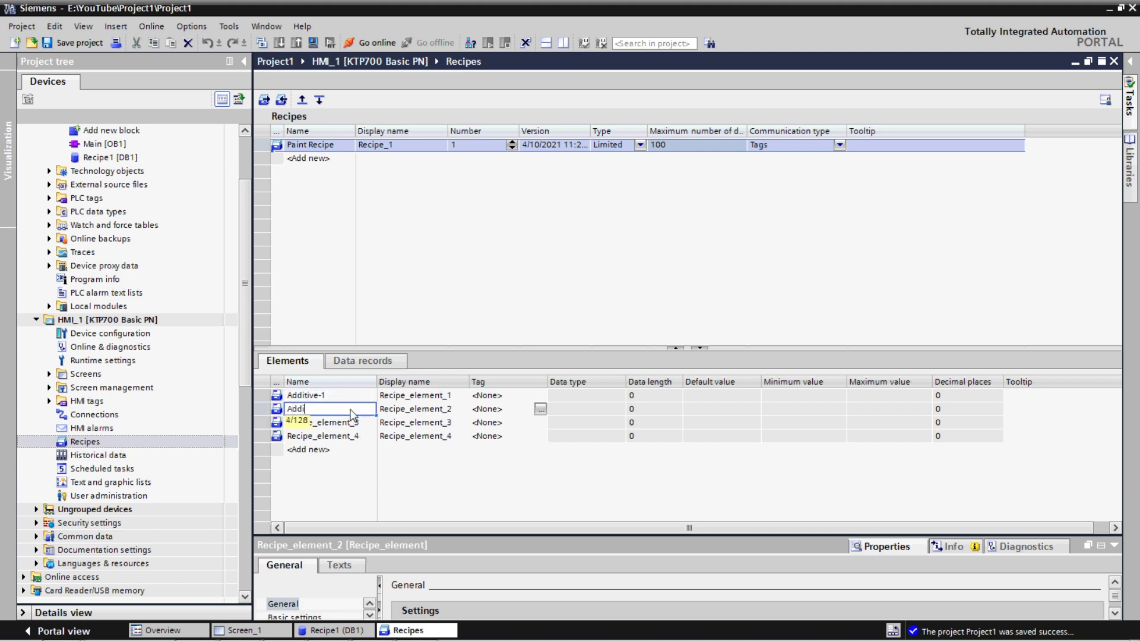
text(tive-2)
Rename the third recipe element as Additive-3 and the fourth as Mixer ON Duration
double_click(358, 429)
text(Add)
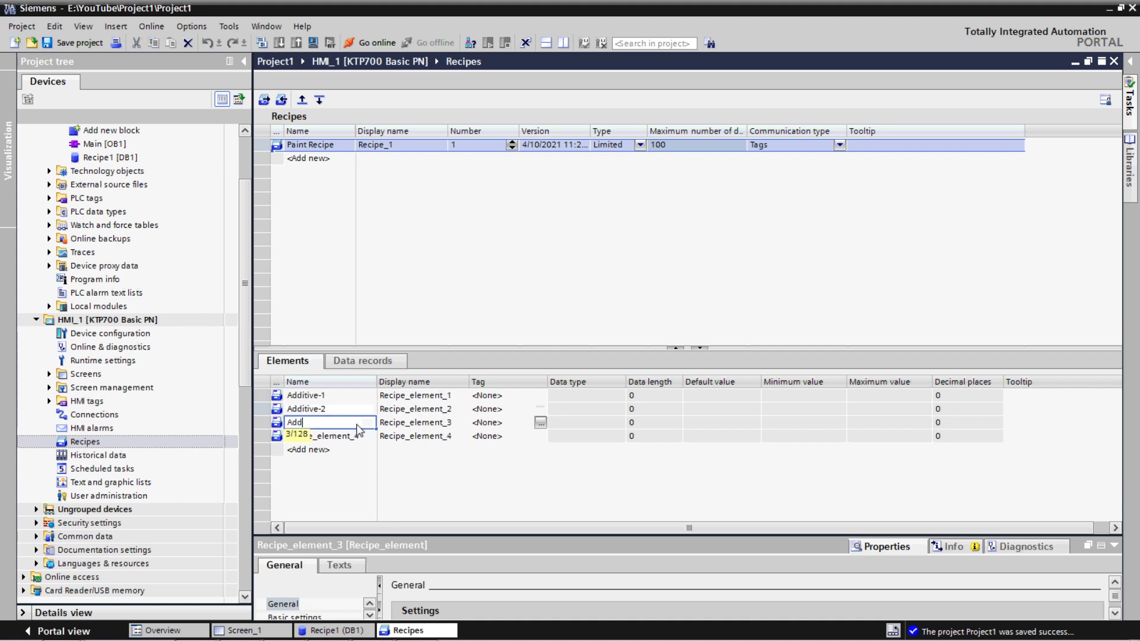
text(itive-3)
click(351, 440)
double_click(350, 439)
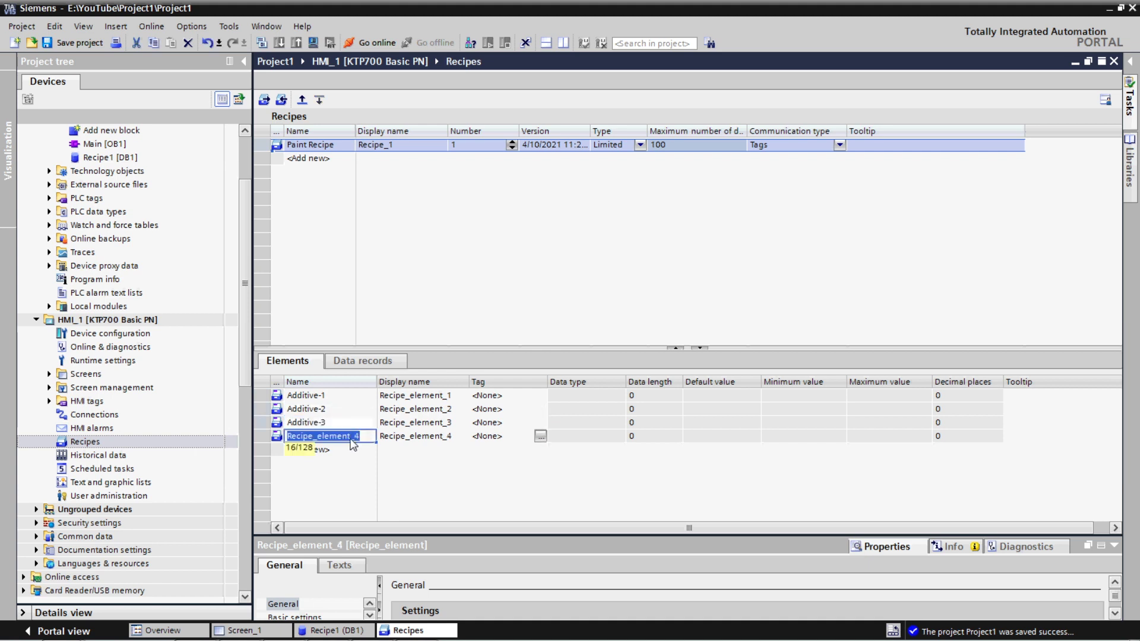
text(Mi)
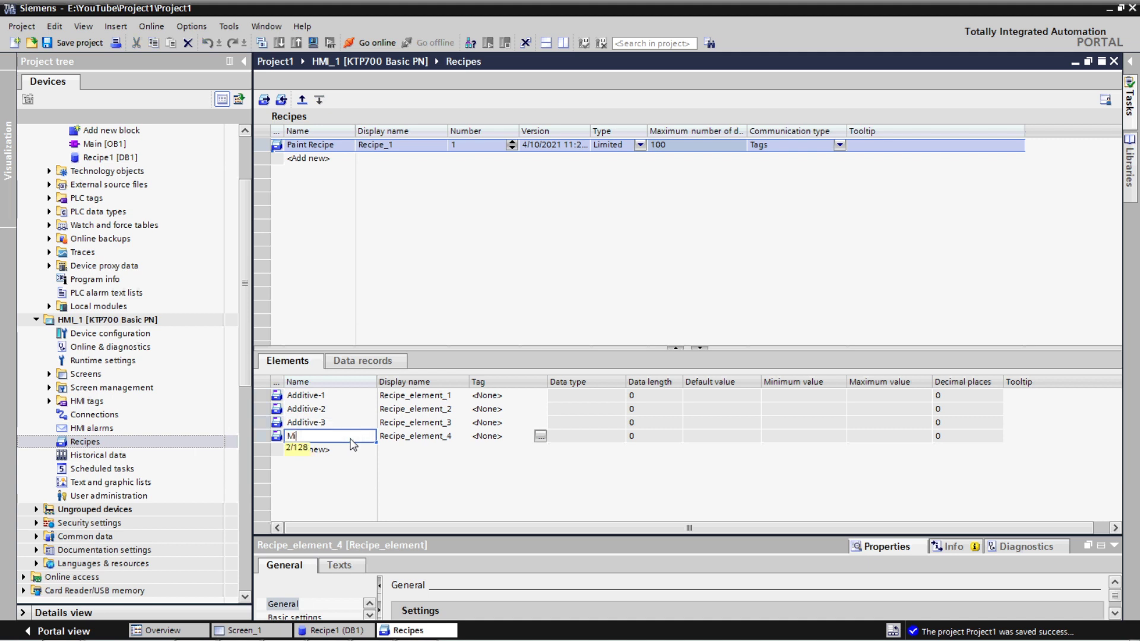
text(xer ON Duration)
key(Return)
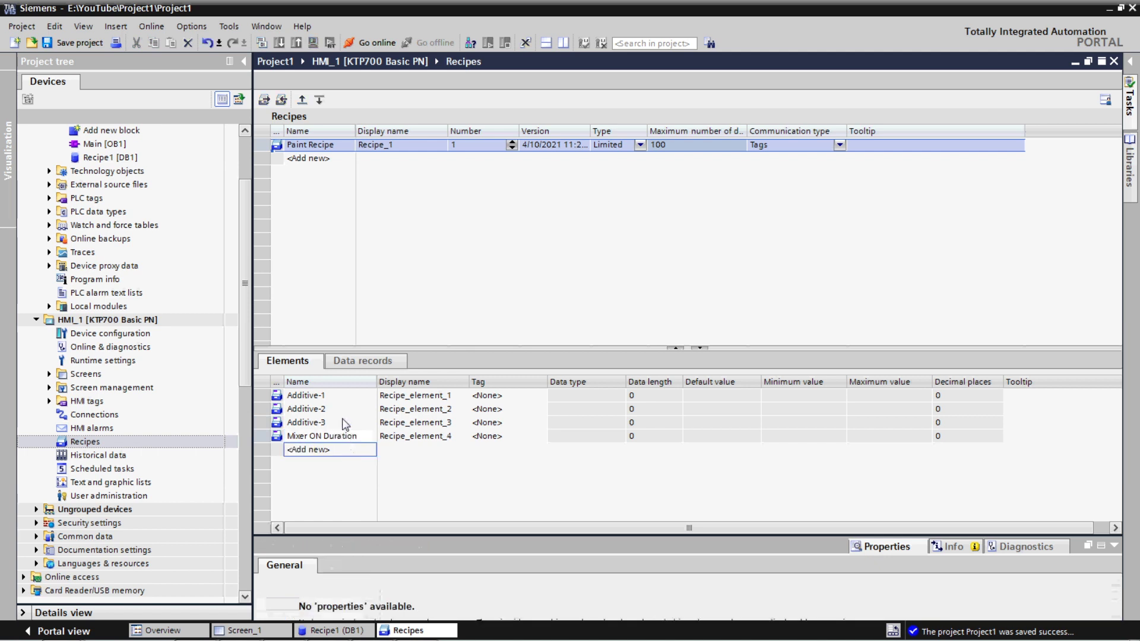
Copy the four element names into their display names, overwriting the existing recipe element attributes
click(344, 401)
key(shift+Down)
key(shift+Down)
key(shift+Down)
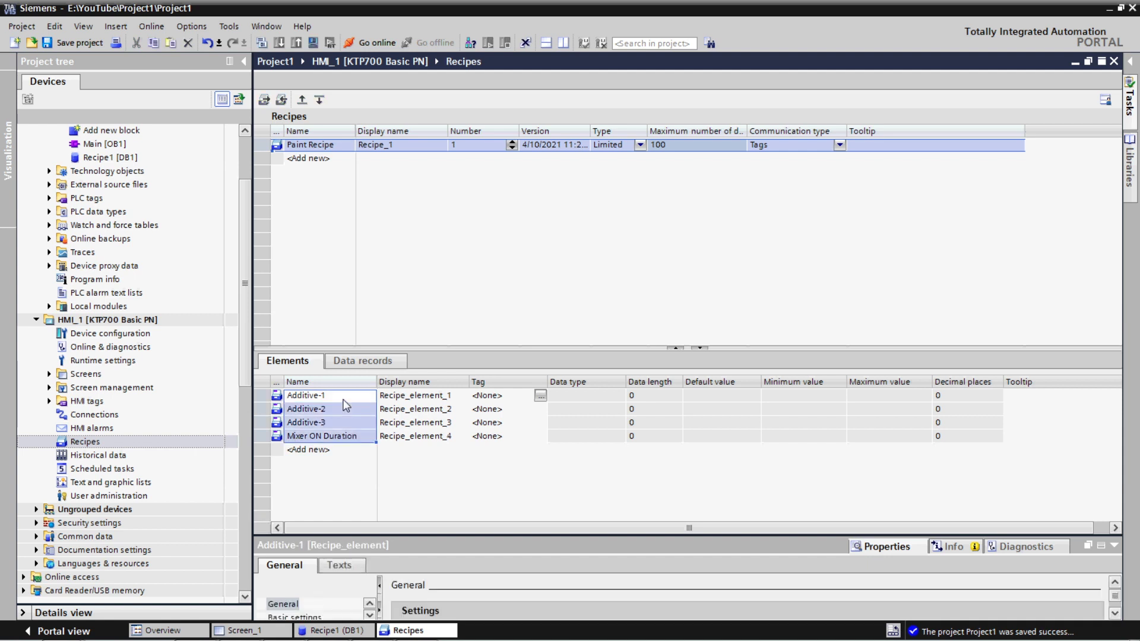
key(Right)
key(ctrl+v)
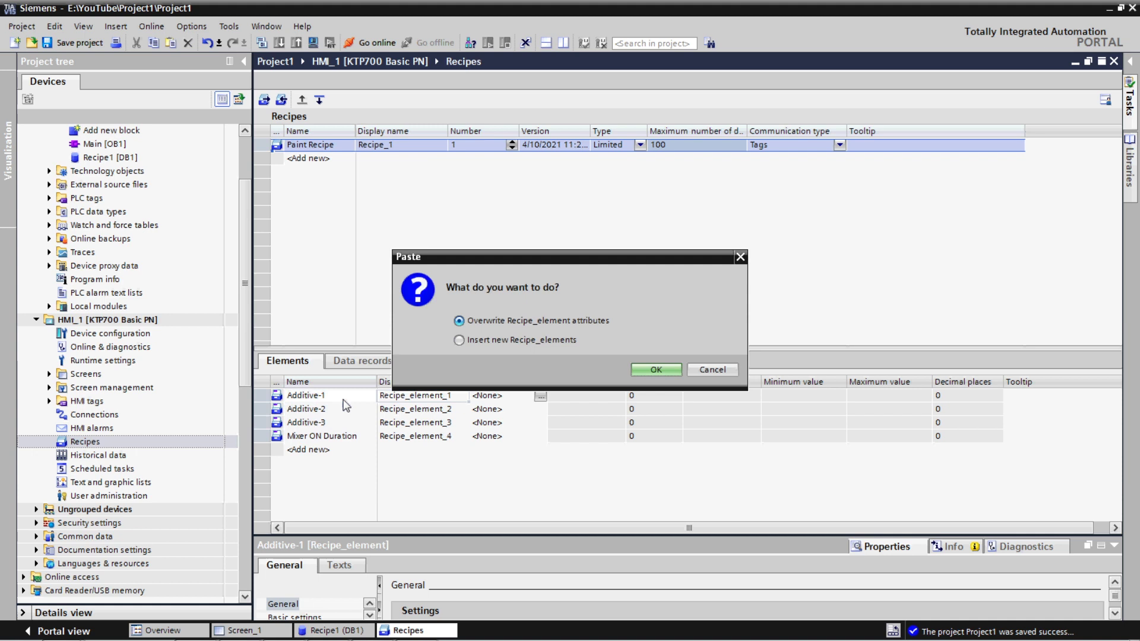
key(Return)
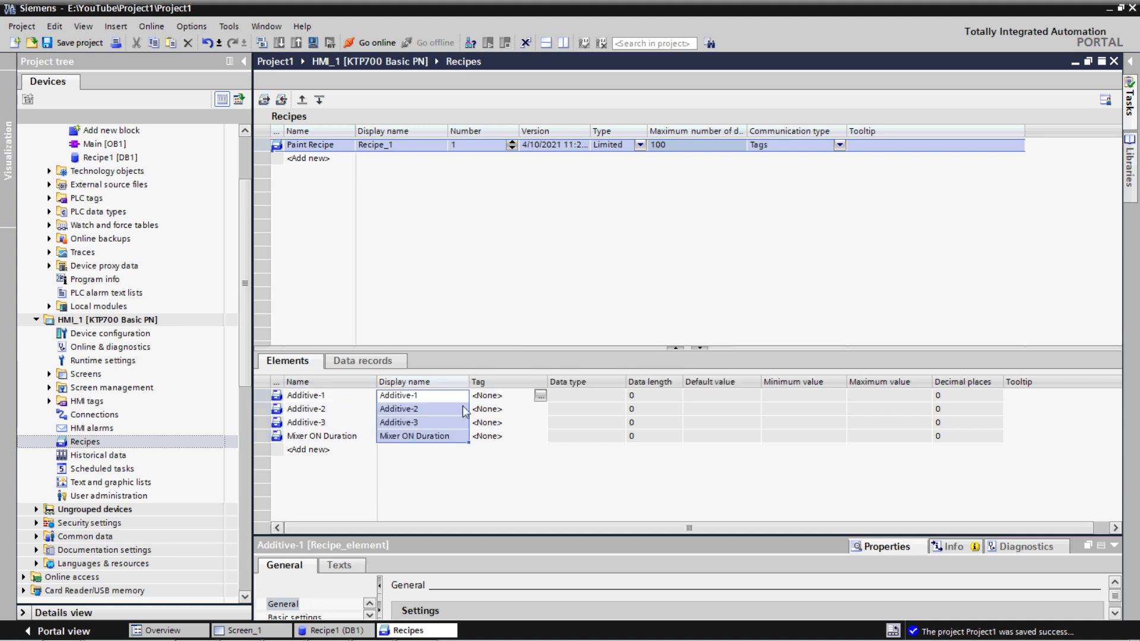
Link the Additive-1 element to the Additive-1 tag of the Recipe1 [DB1] data block
key(Right)
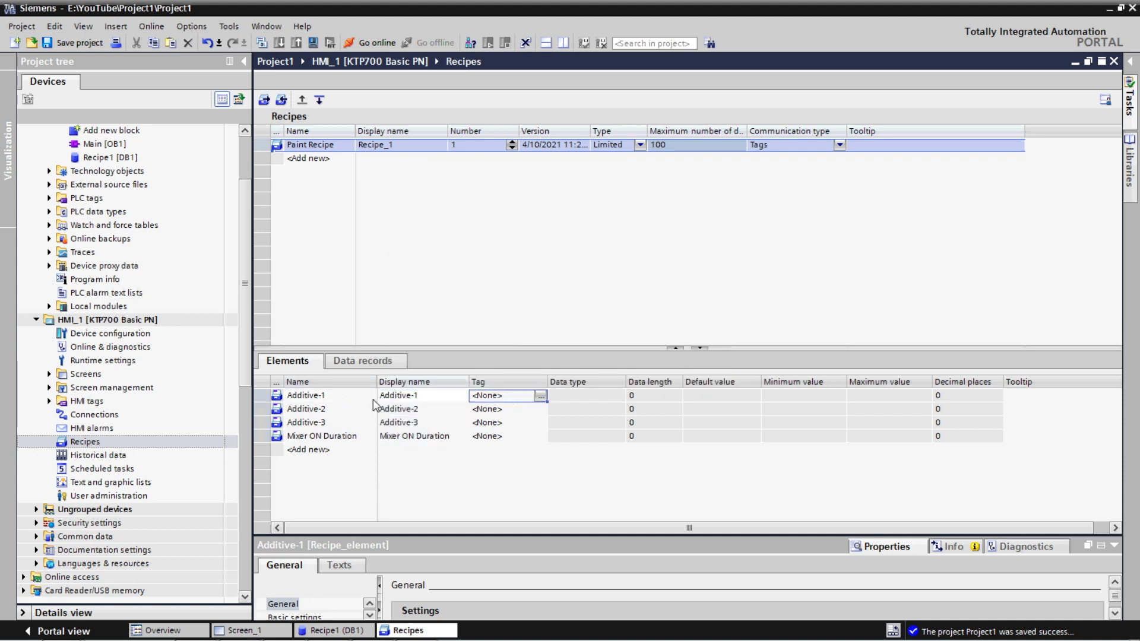
click(542, 397)
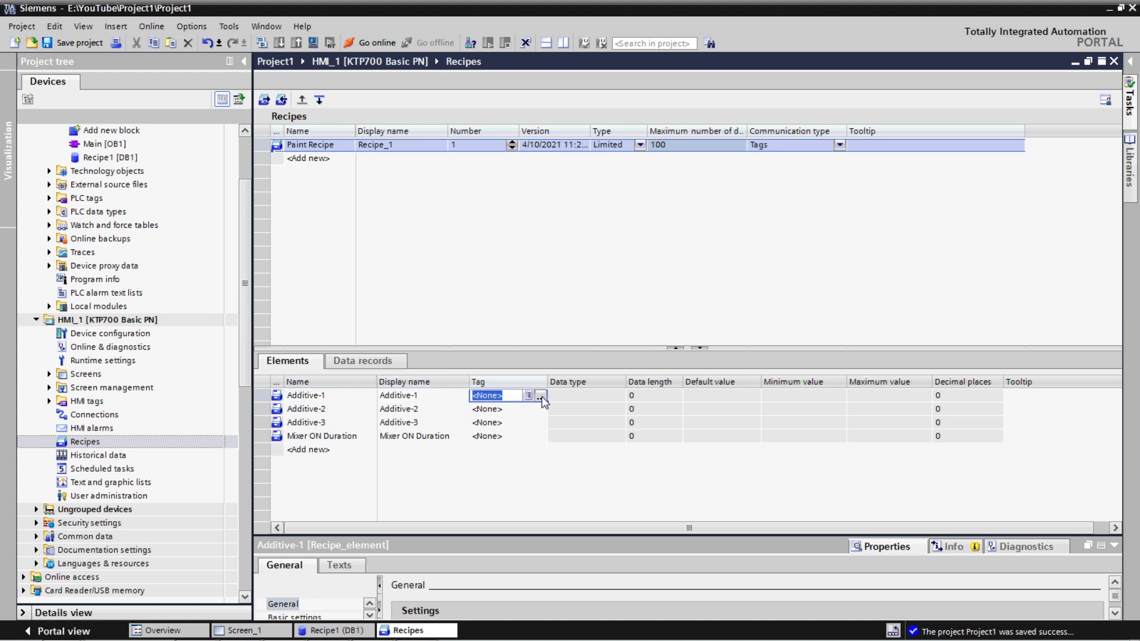
click(542, 397)
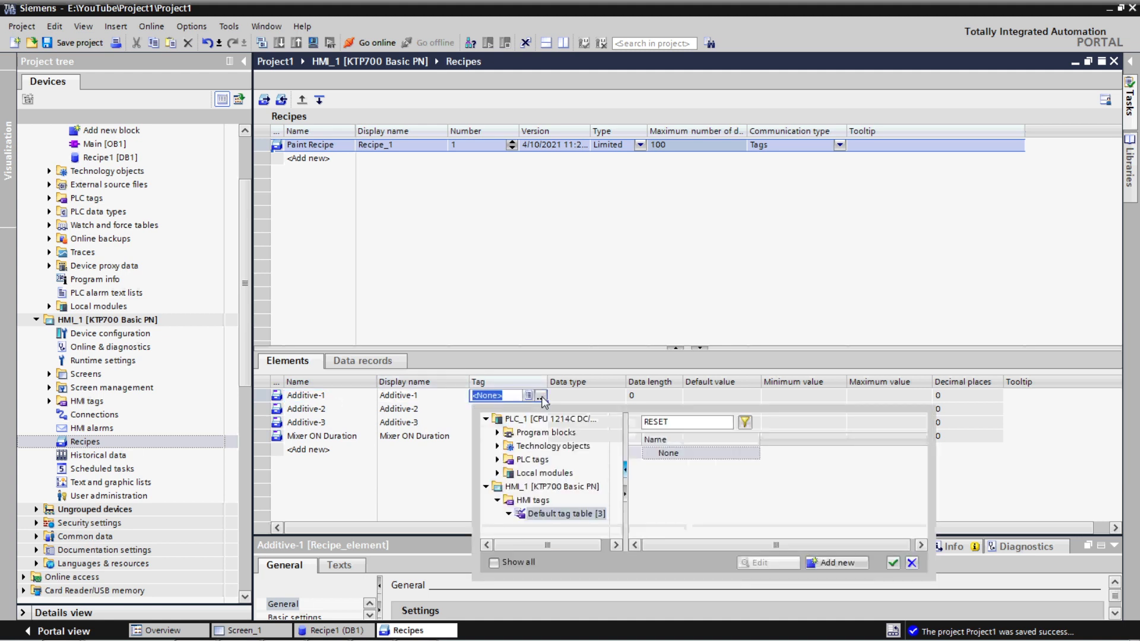
click(499, 433)
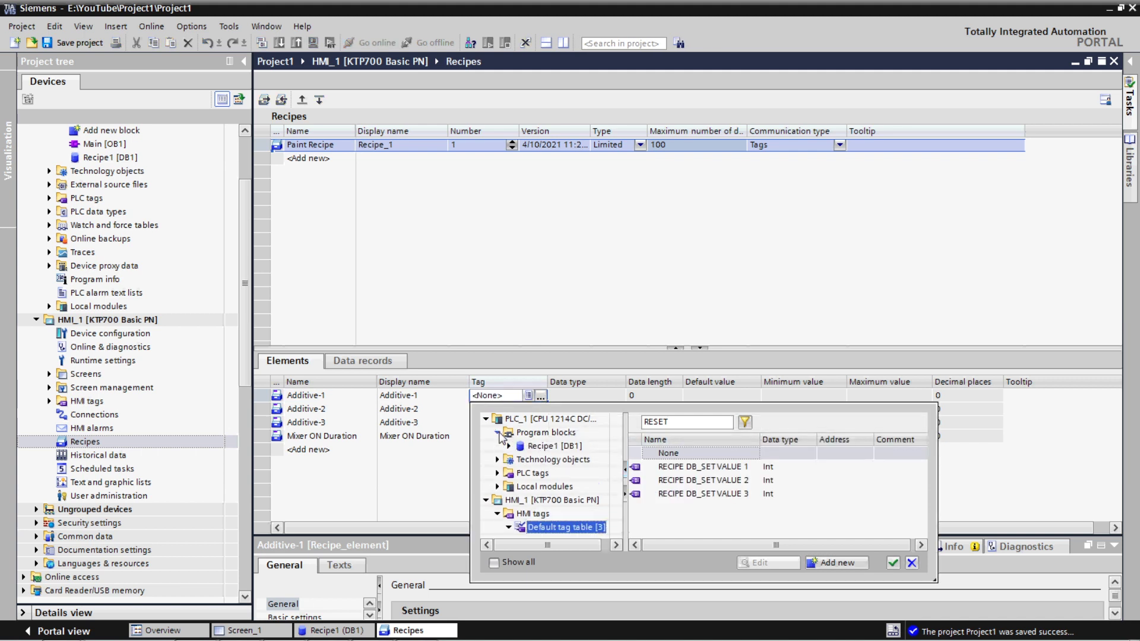
click(541, 447)
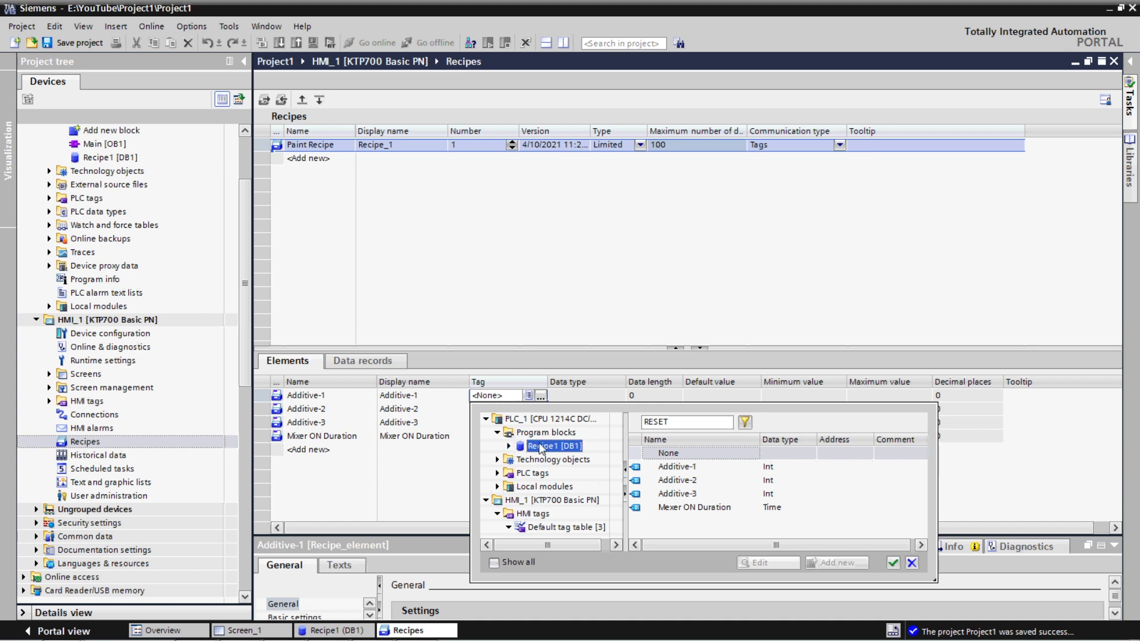
double_click(704, 472)
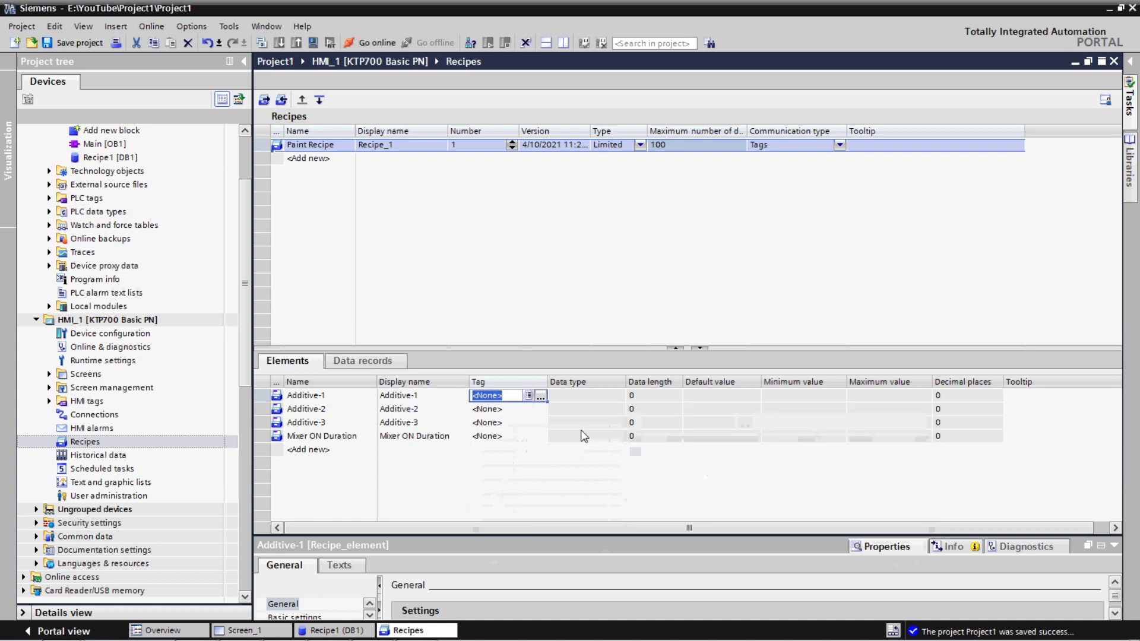
Link the Additive-2 and Additive-3 elements to the Recipe1 data block tags of the same names
click(542, 409)
click(541, 408)
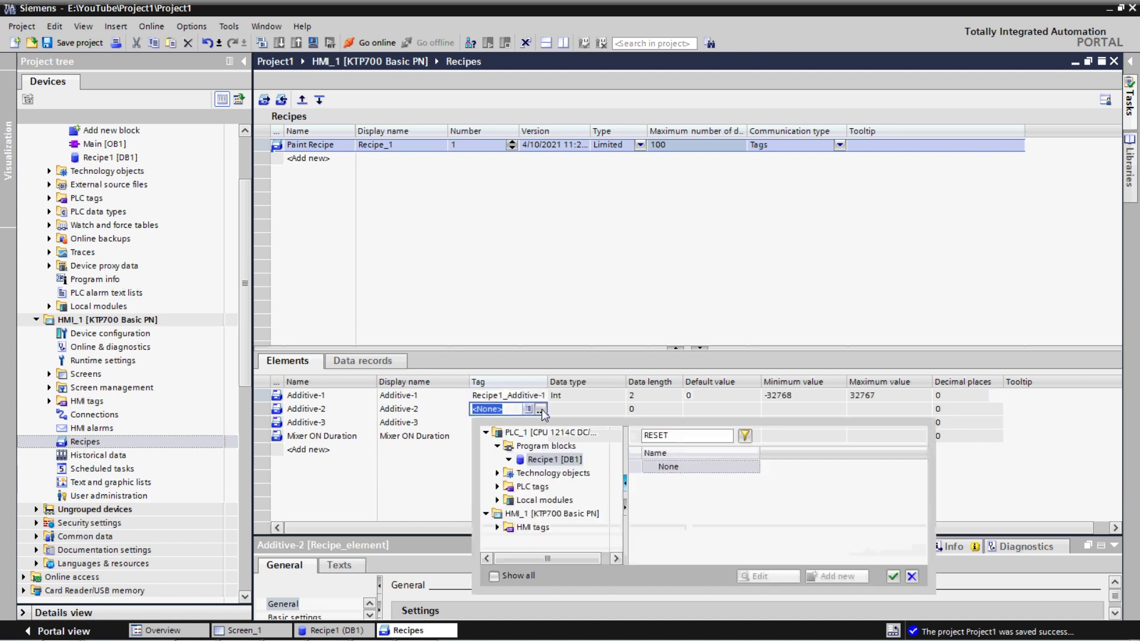
double_click(697, 497)
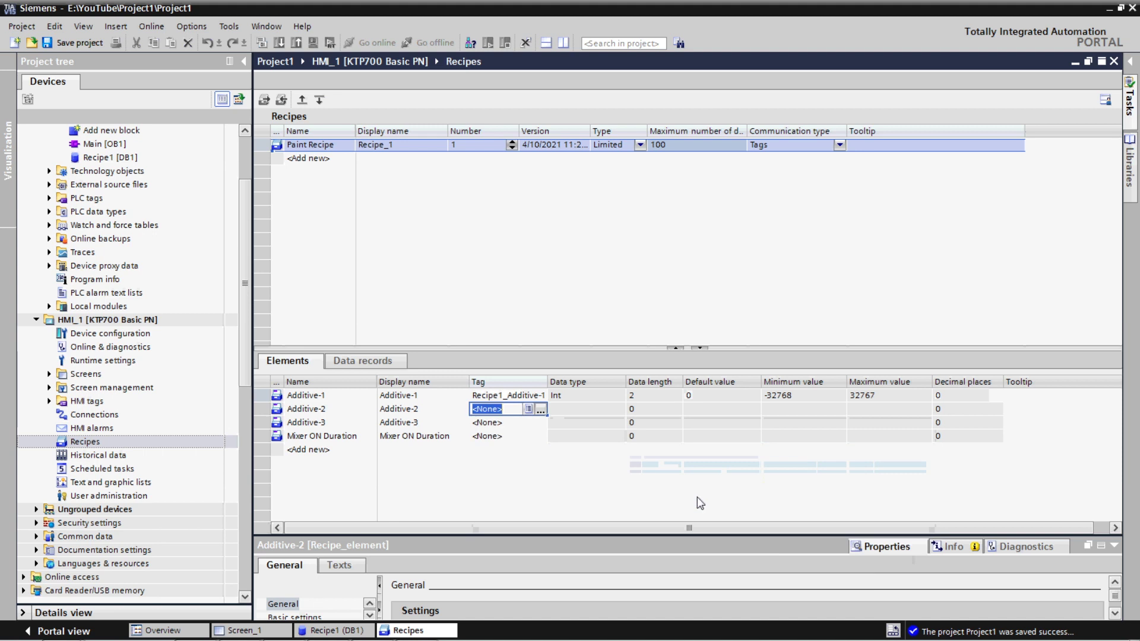
click(540, 425)
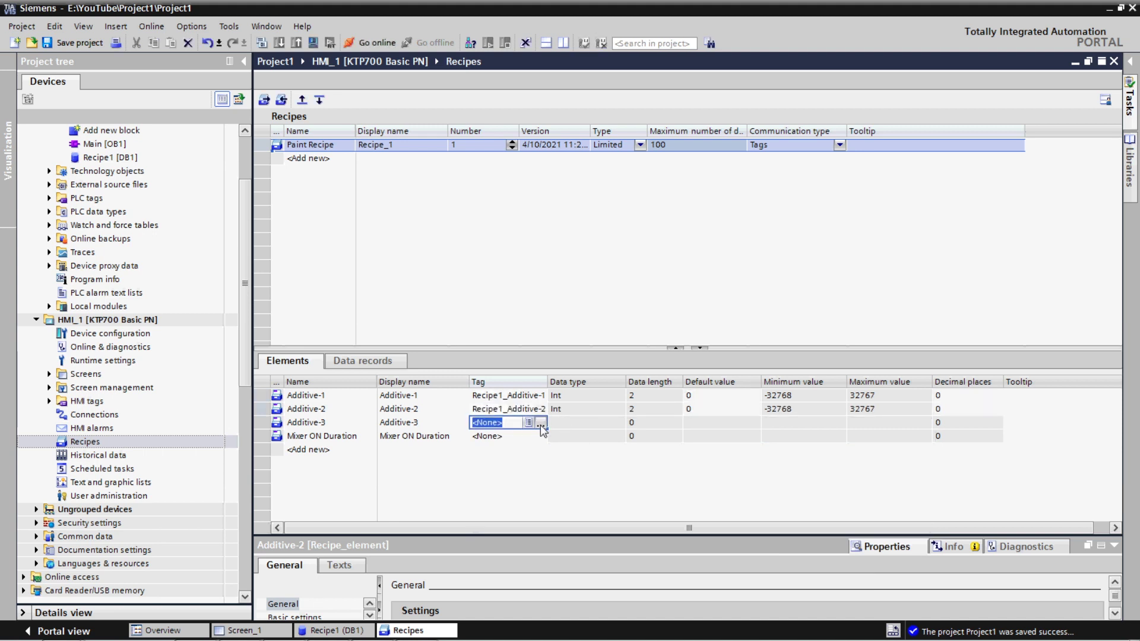
click(540, 424)
double_click(714, 527)
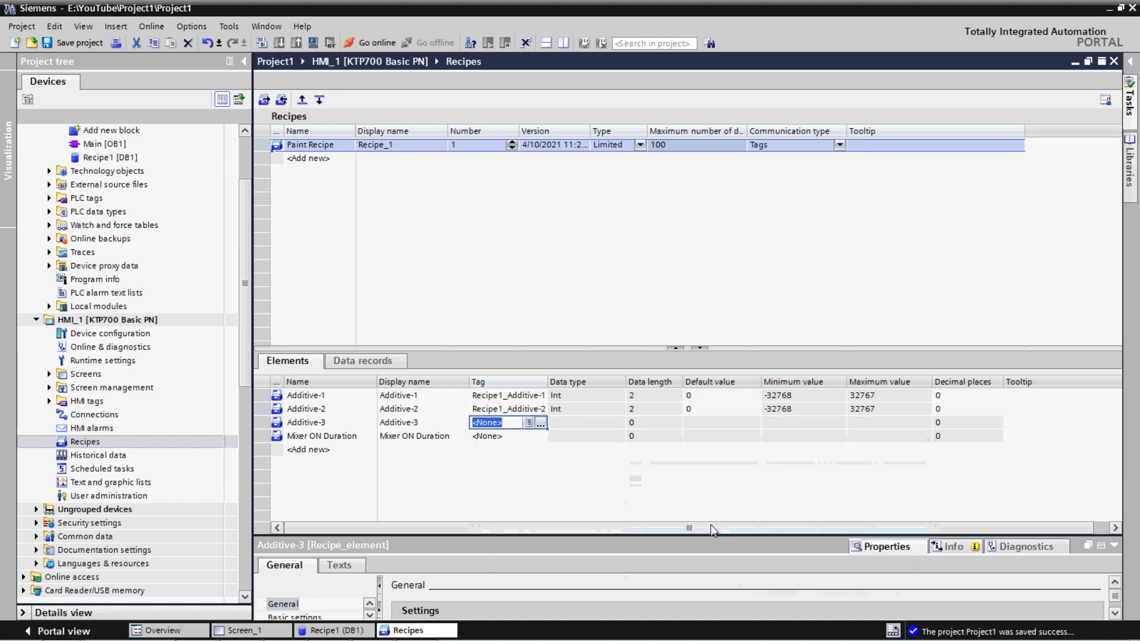
Link the Mixer ON Duration element to the Mexer ON Duration tag of the Recipe1 data block
click(542, 439)
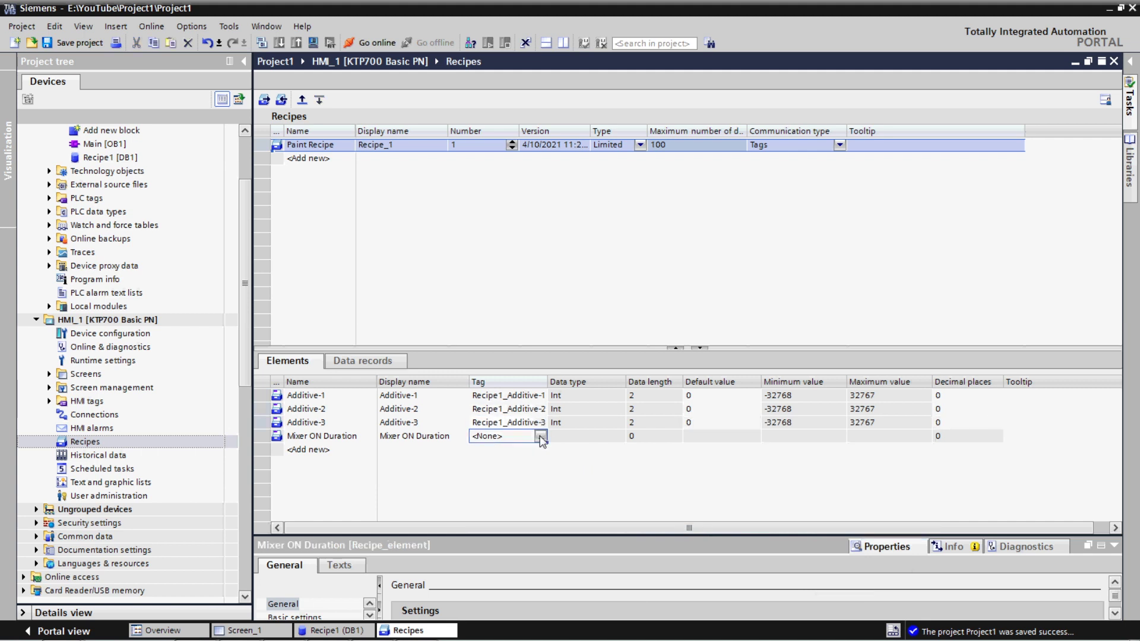
click(540, 436)
double_click(712, 548)
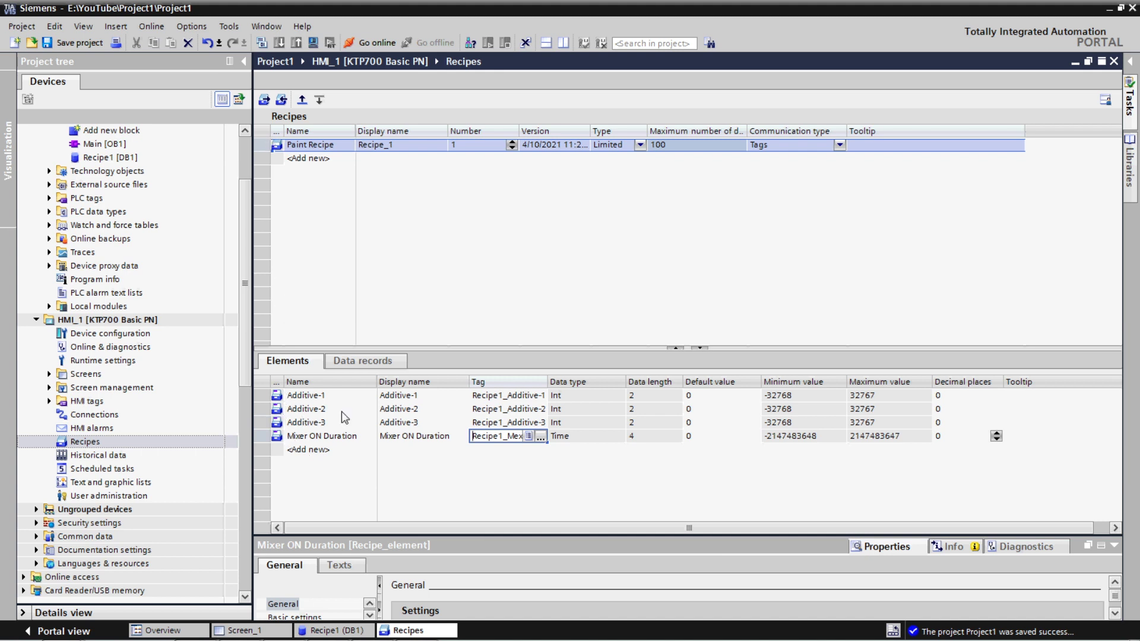
Save the project and open Screen_1 from the HMI_1 screens
click(80, 47)
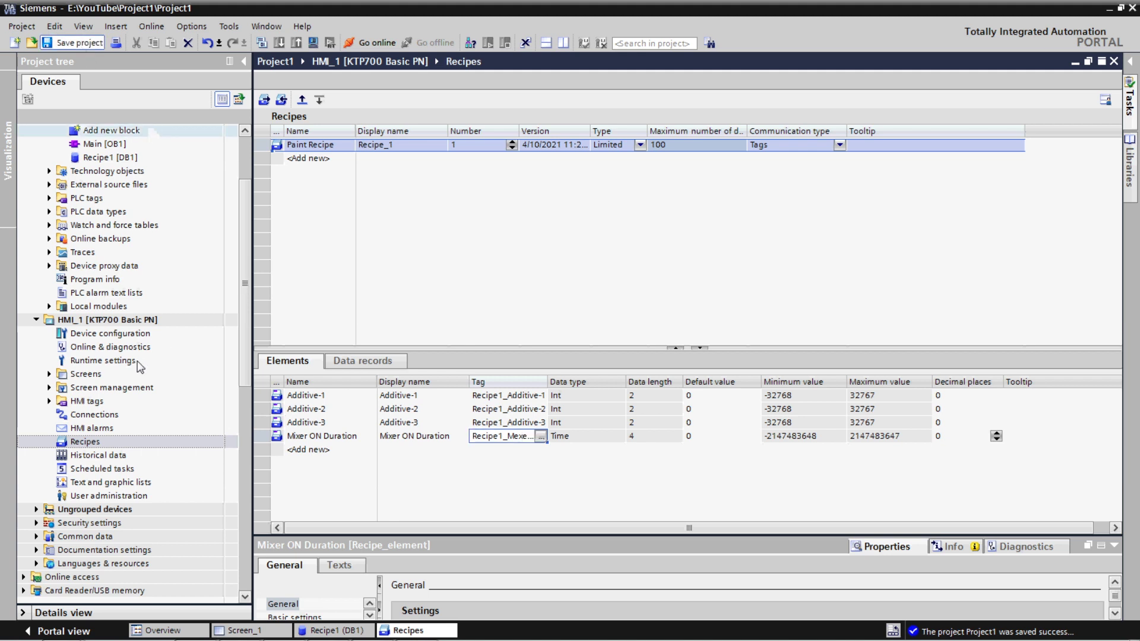
click(49, 373)
double_click(107, 403)
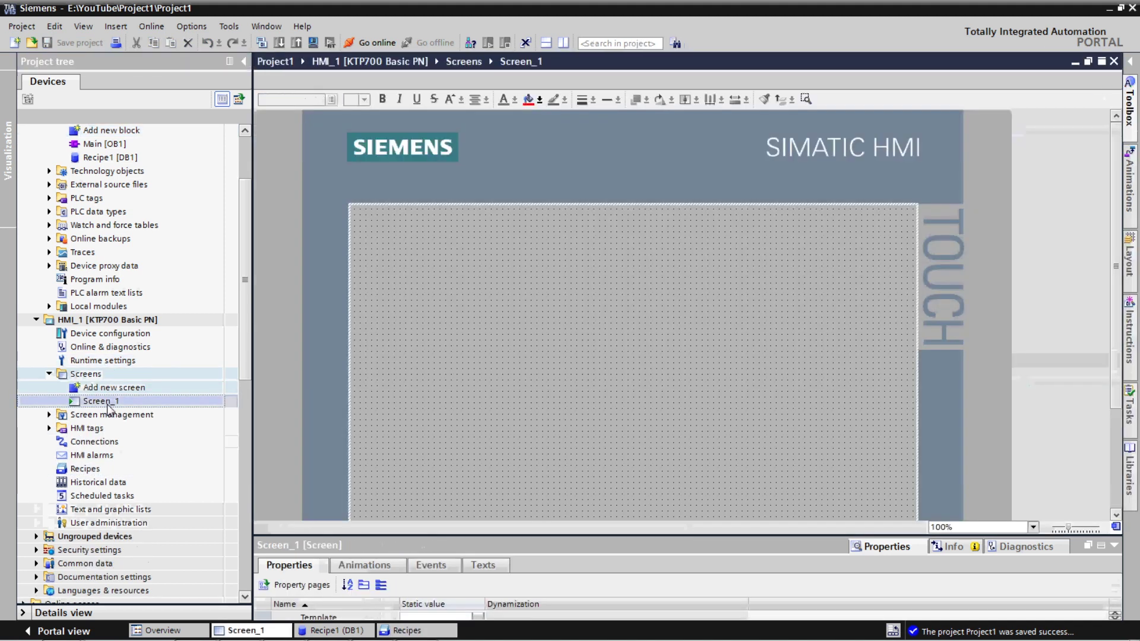
Place a Recipe view control on Screen_1 and enlarge it to fill most of the screen area
click(1115, 546)
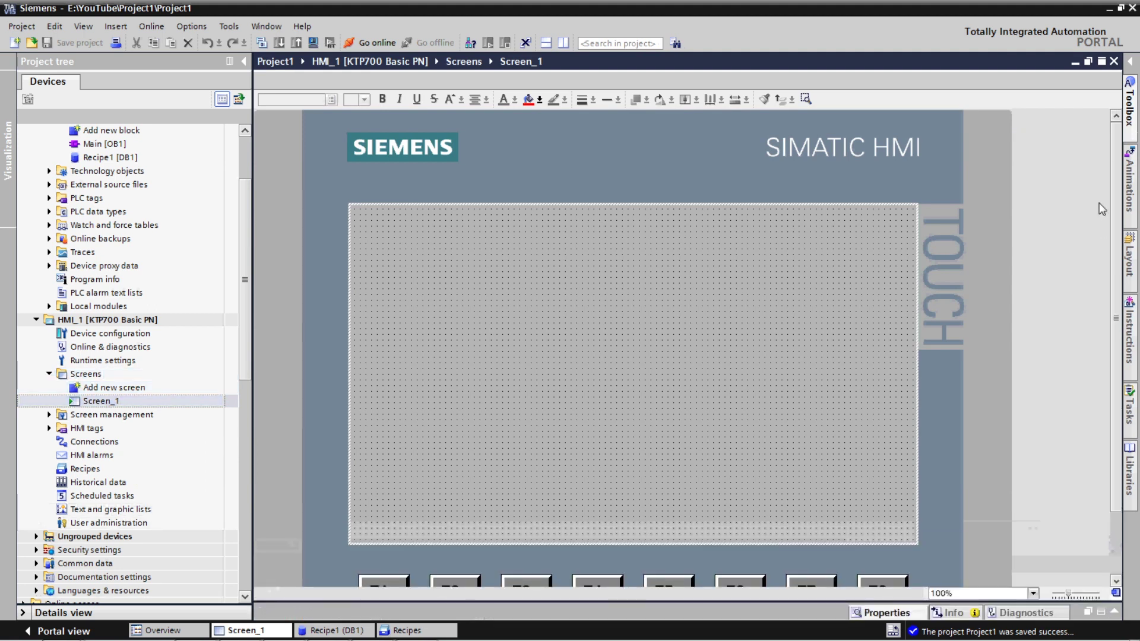
click(1130, 117)
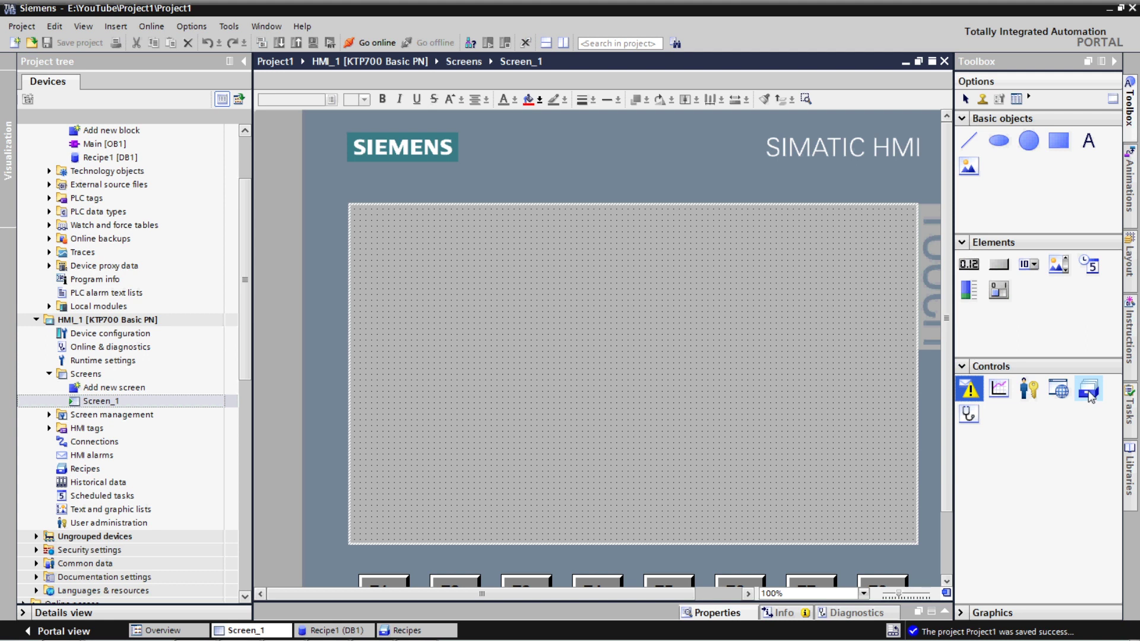
drag(1092, 392, 554, 329)
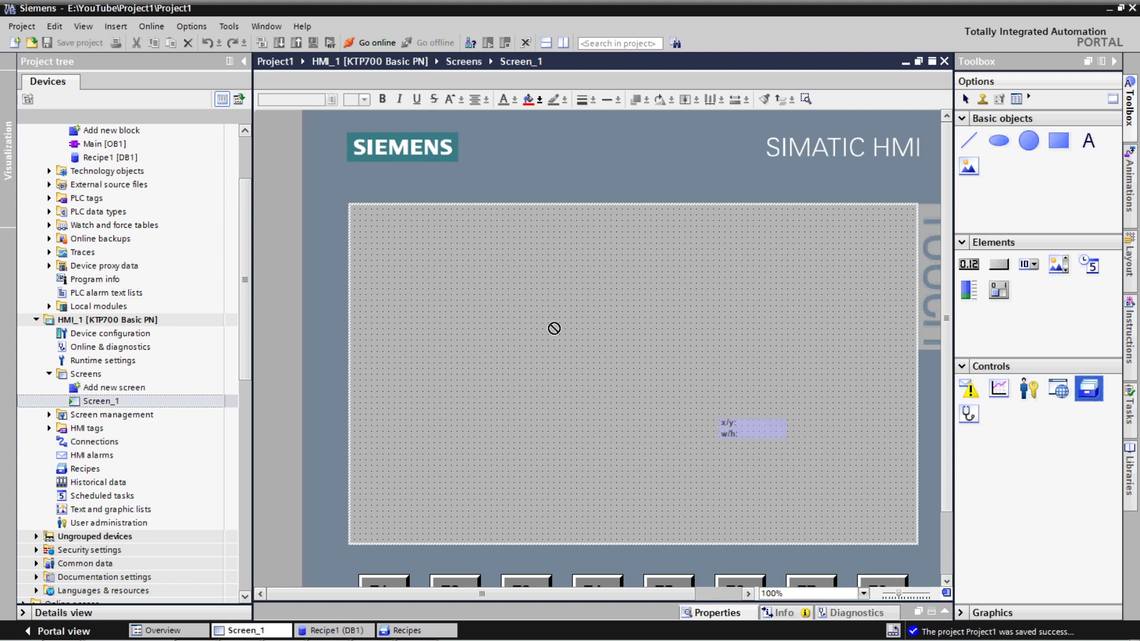
drag(554, 328, 476, 364)
drag(647, 347, 901, 344)
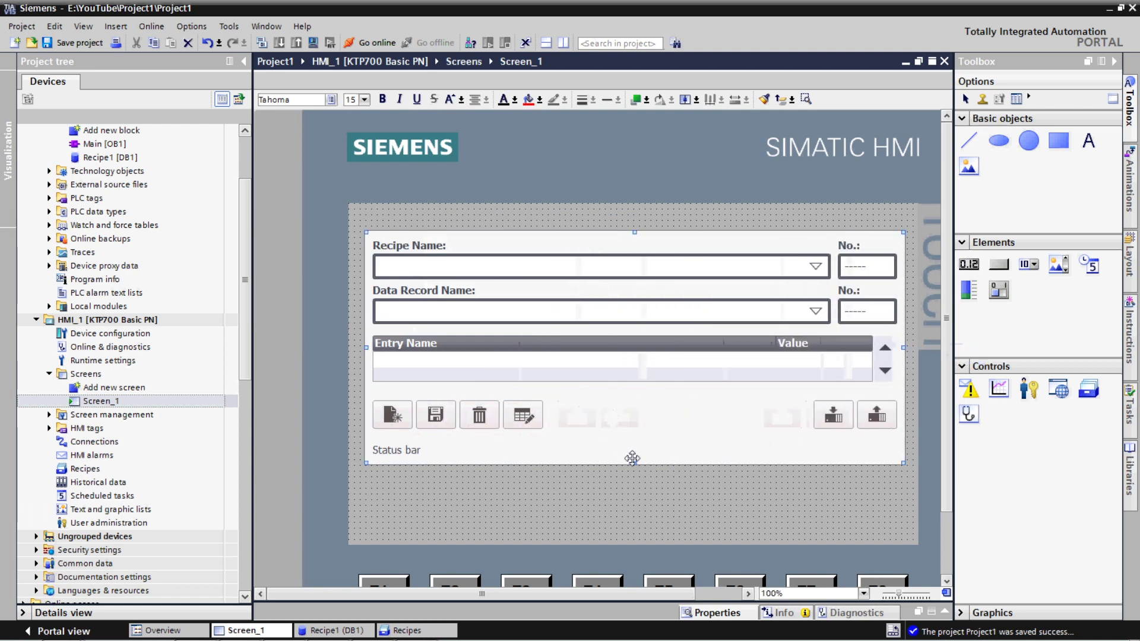
drag(635, 462, 634, 526)
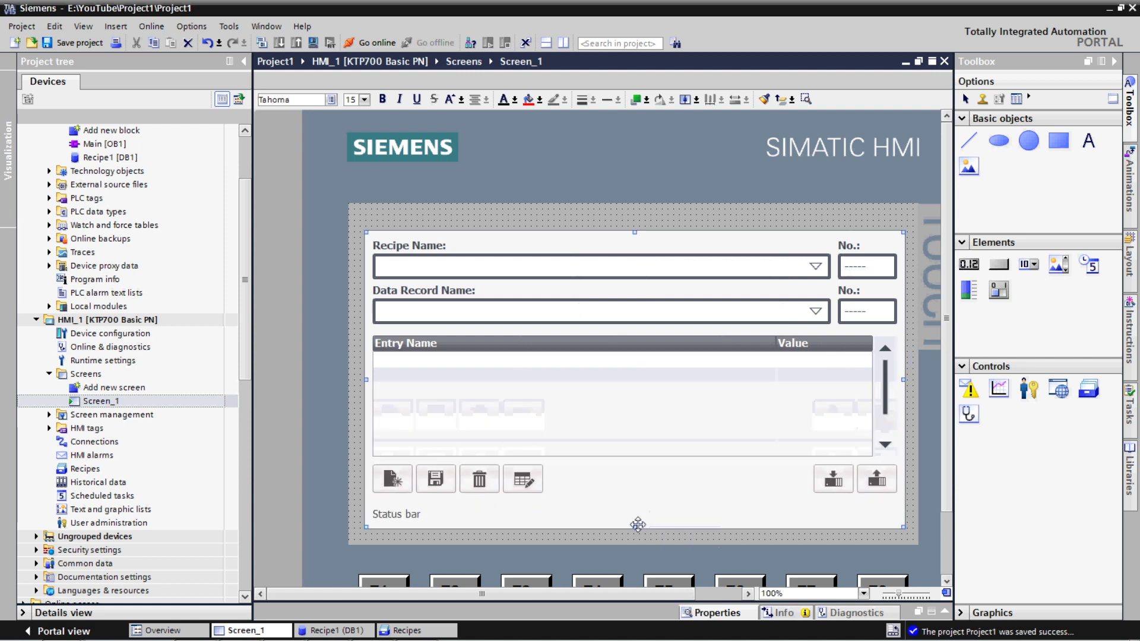
Assign Paint Recipe as the recipe in the recipe view's general properties
scroll(950, 327, down, 2)
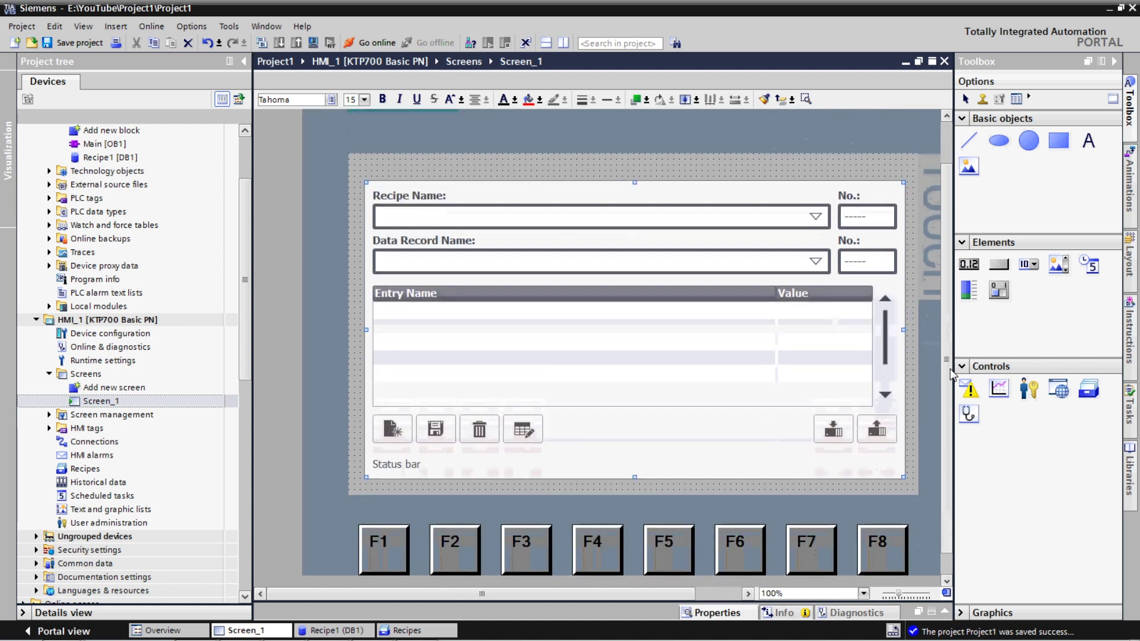
right_click(604, 330)
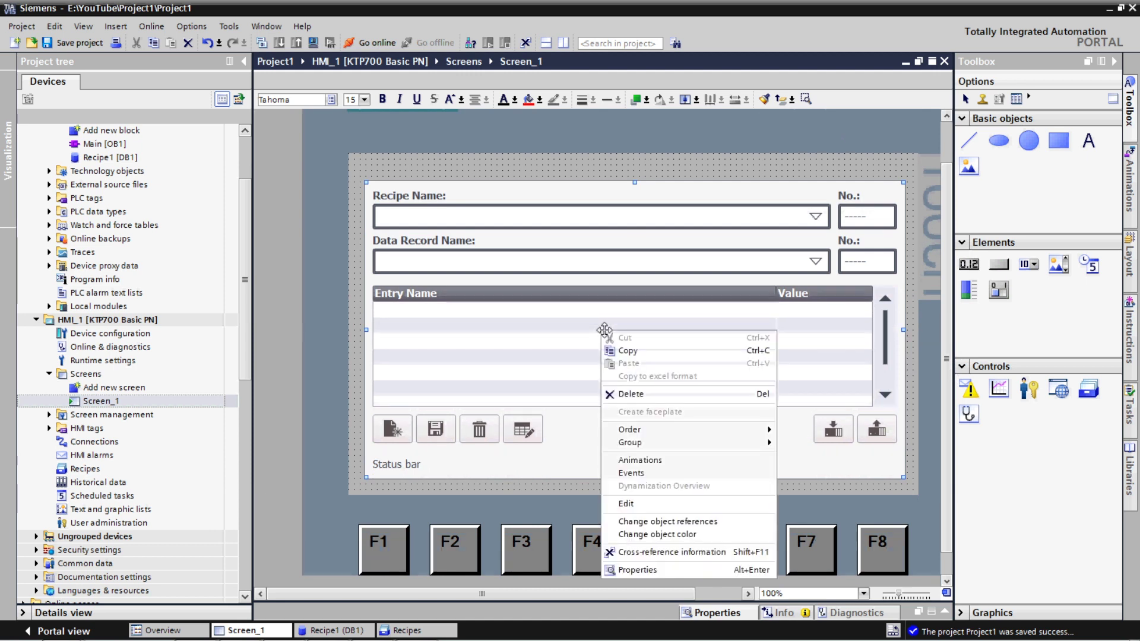
click(670, 569)
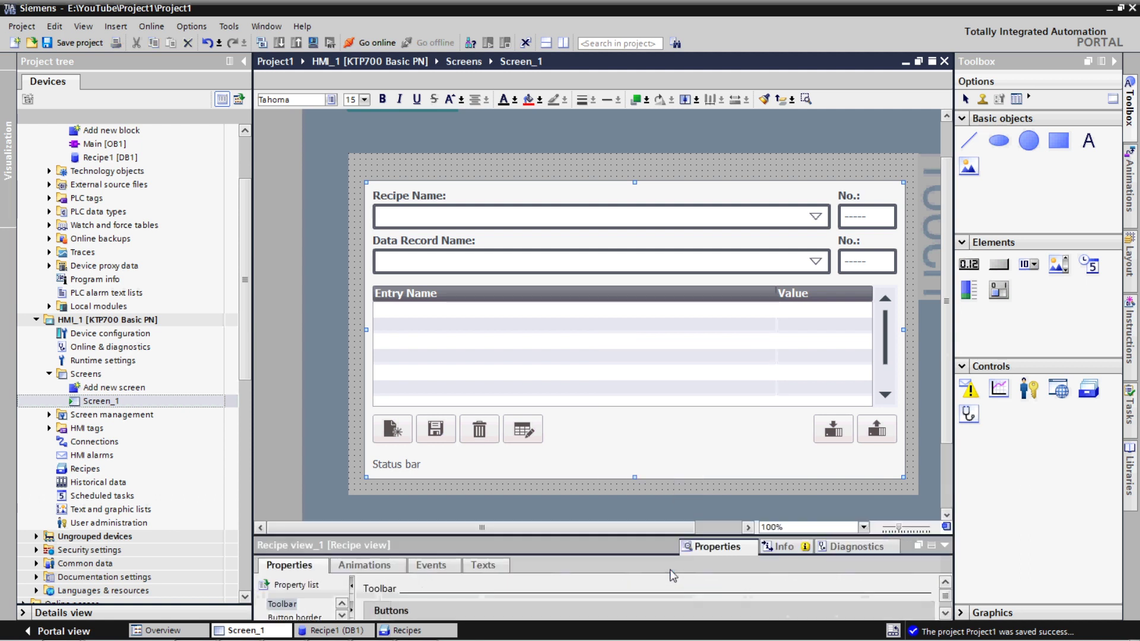
drag(629, 536, 629, 443)
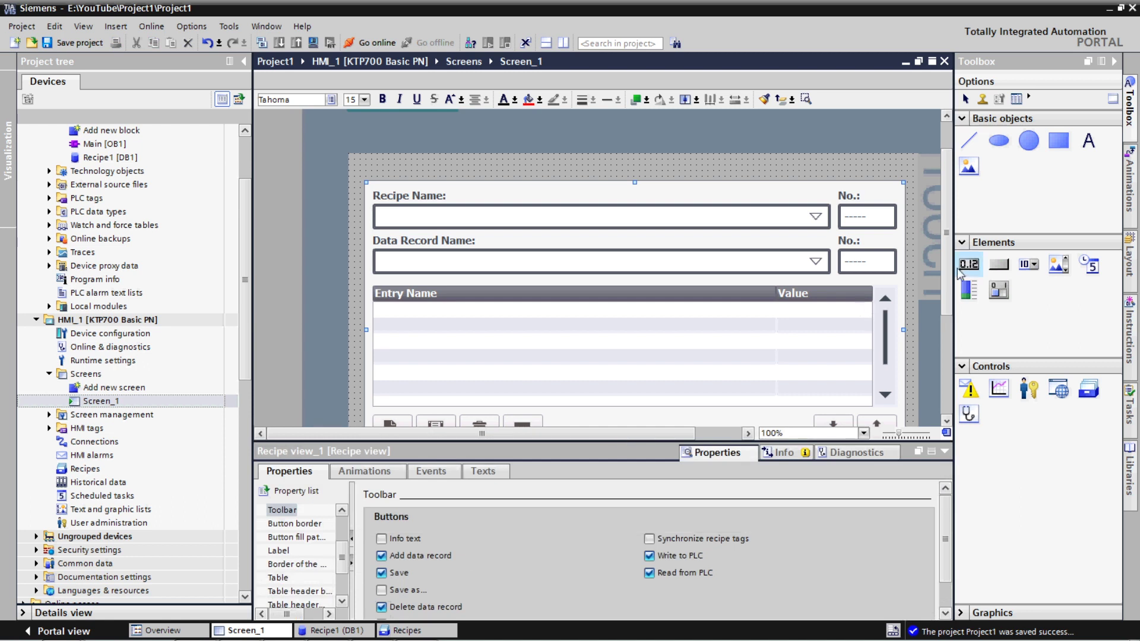
scroll(946, 306, down, 3)
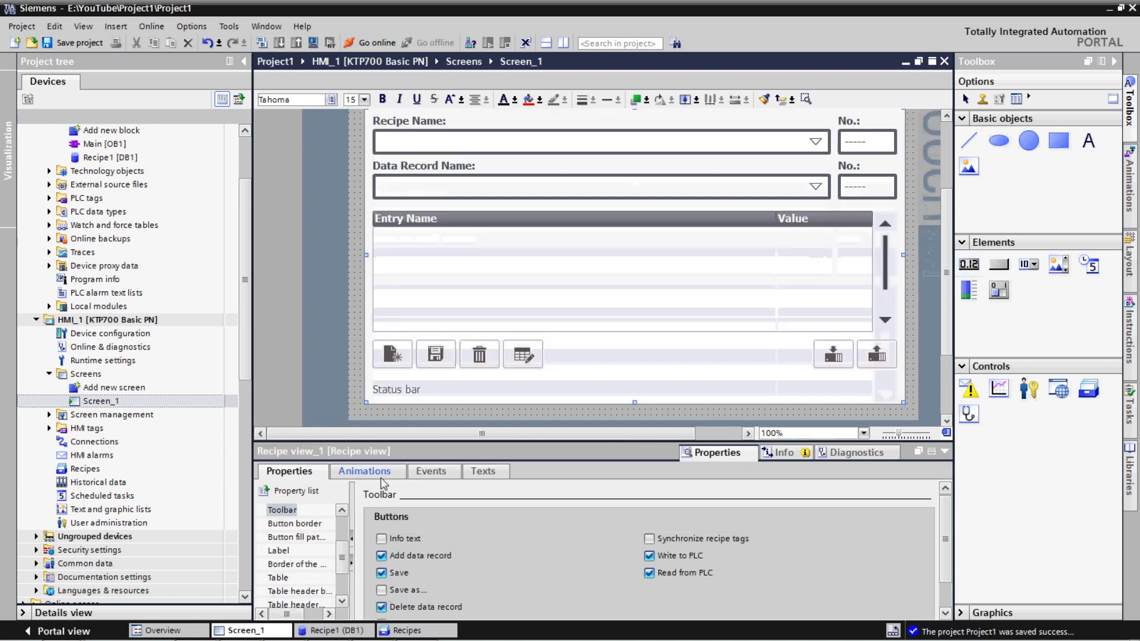
scroll(344, 529, up, 2)
click(278, 512)
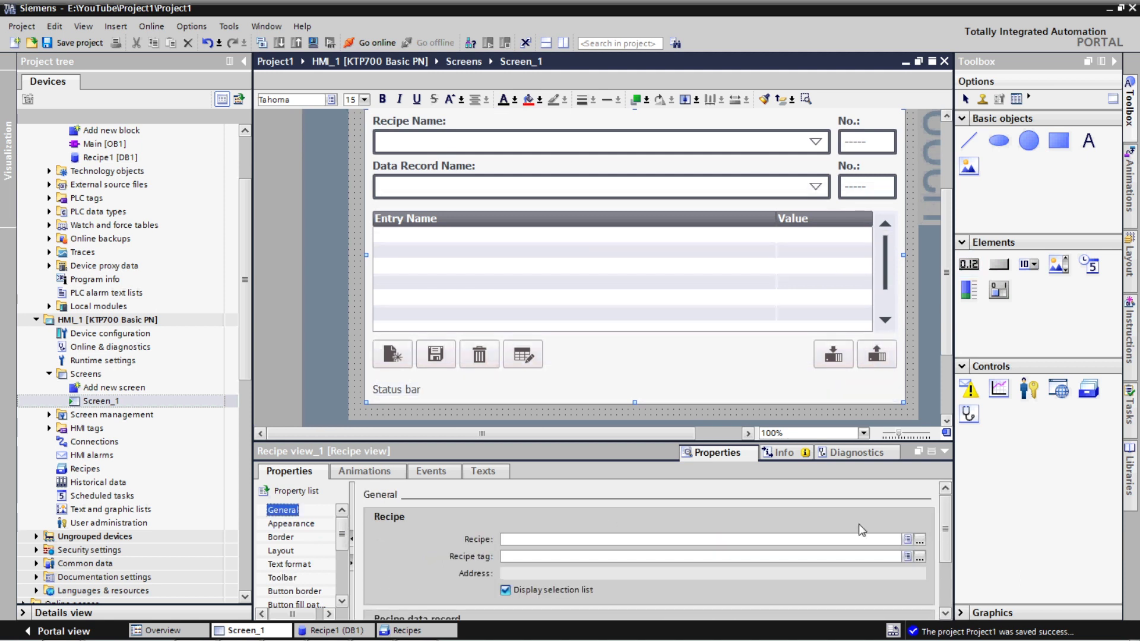
click(920, 540)
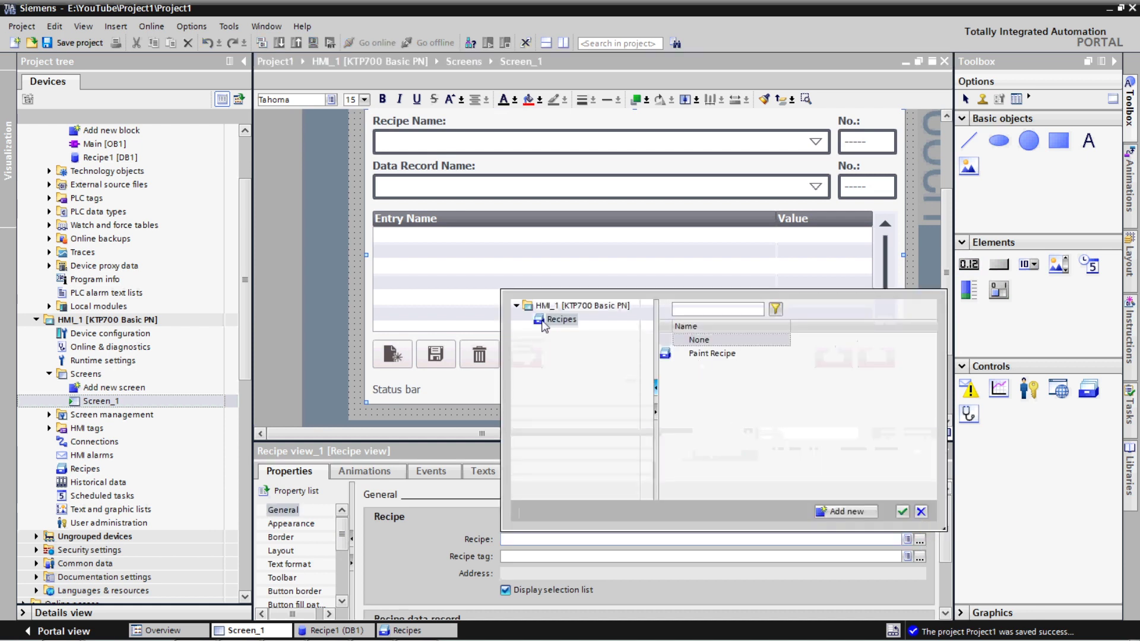
click(721, 355)
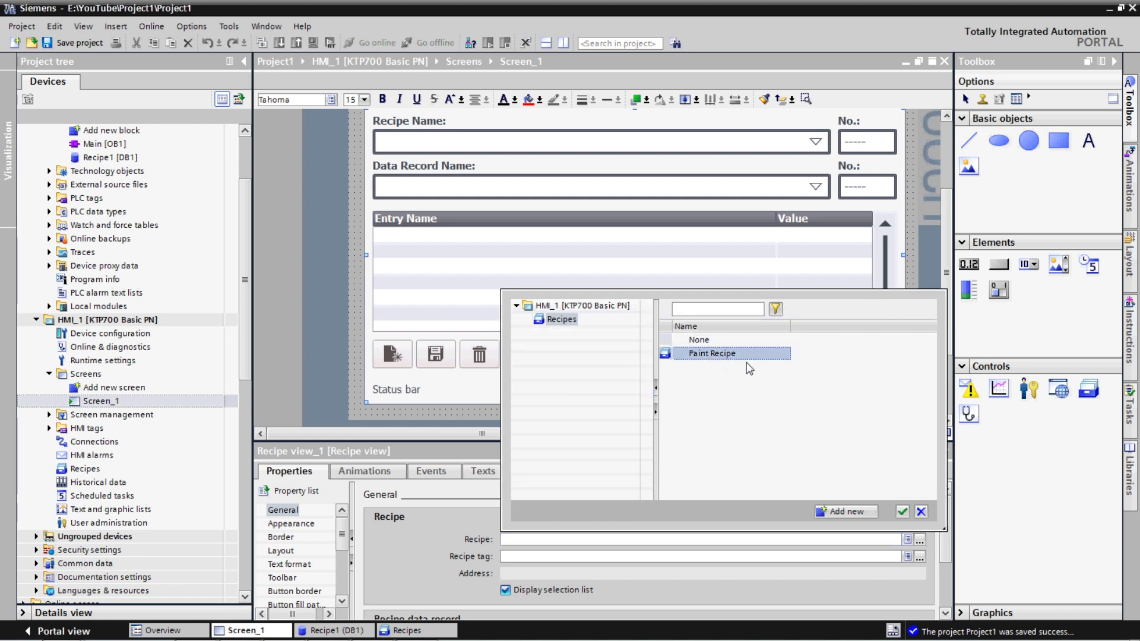
click(901, 512)
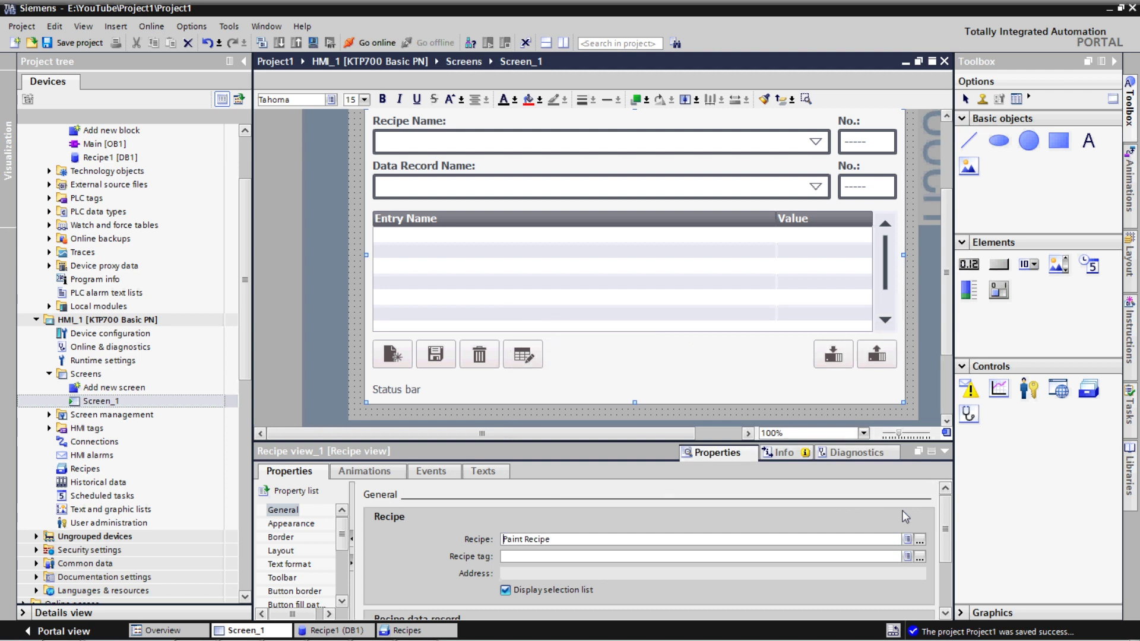
Save the project and try to start the simulation of HMI_1
click(945, 453)
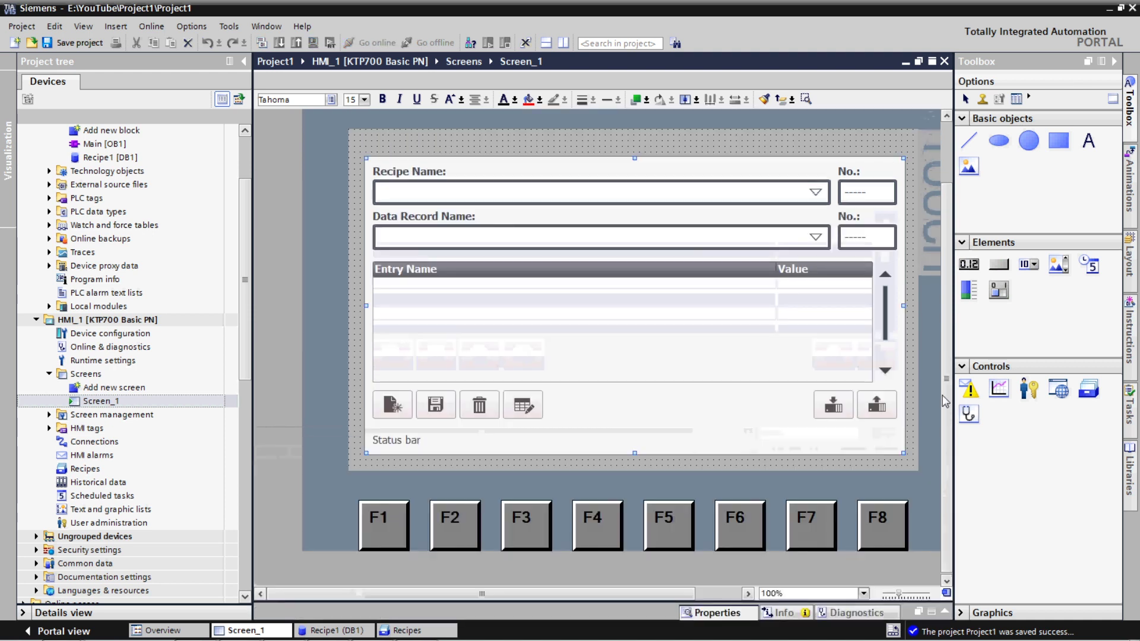
scroll(946, 402, up, 3)
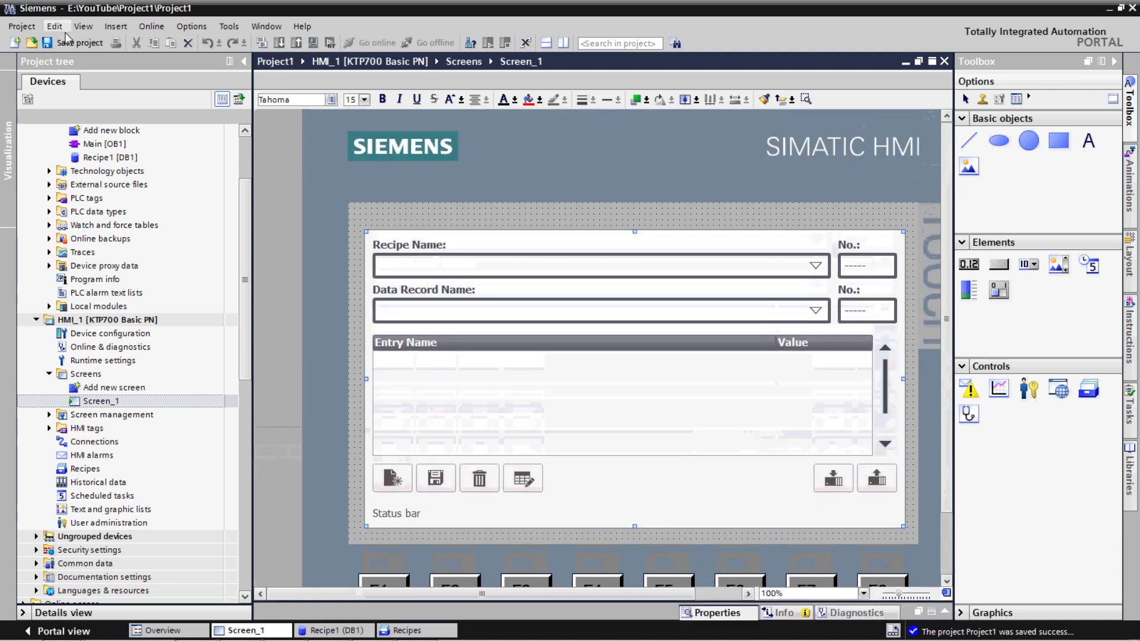
click(67, 46)
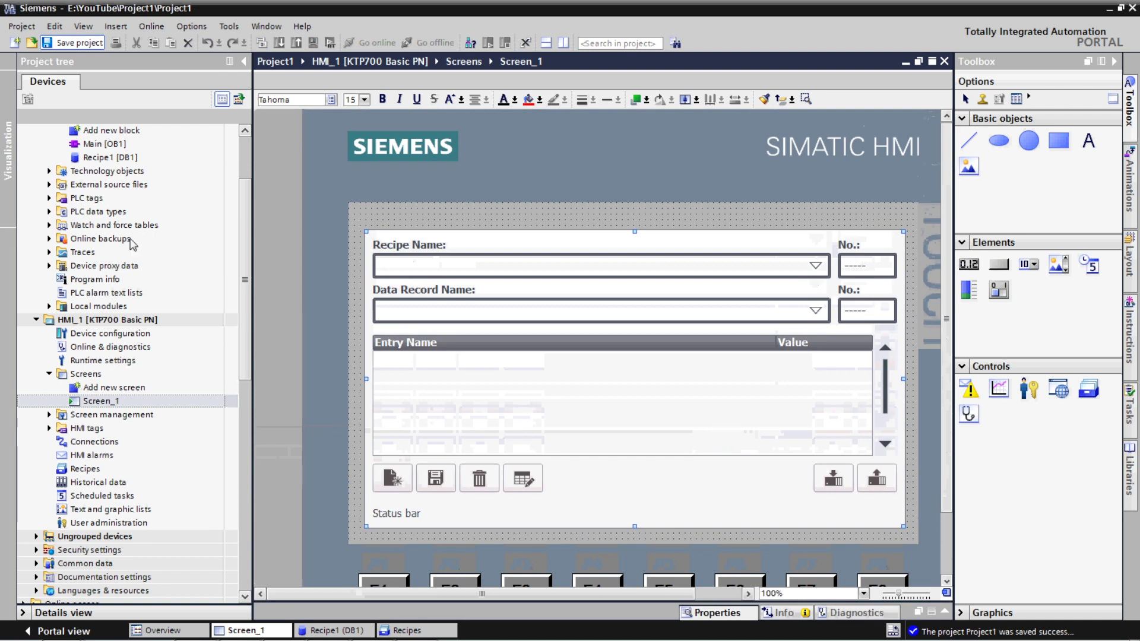
click(141, 321)
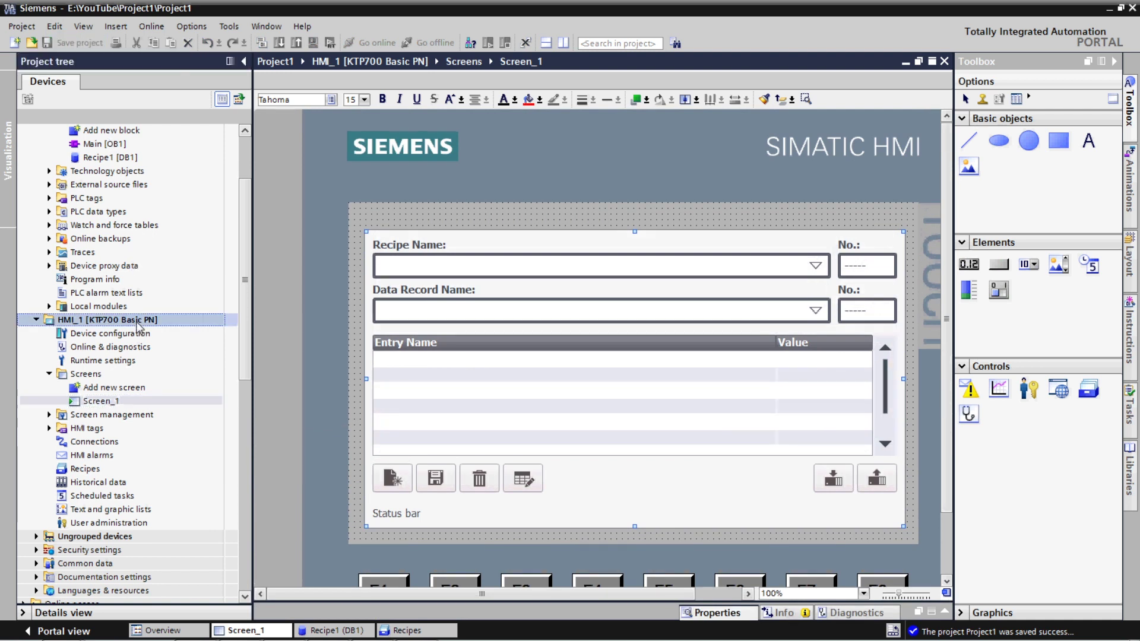
click(309, 48)
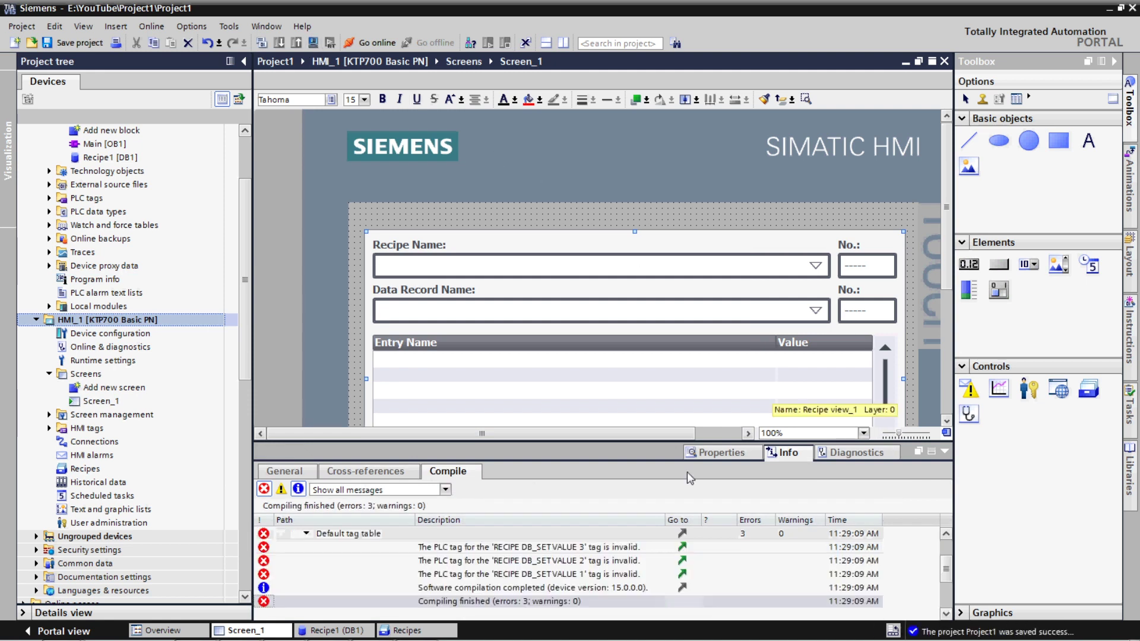
Delete the invalid tags RECIPE DB_SETVALUE 1, 2 and 3 from the HMI default tag table and close the table
click(558, 549)
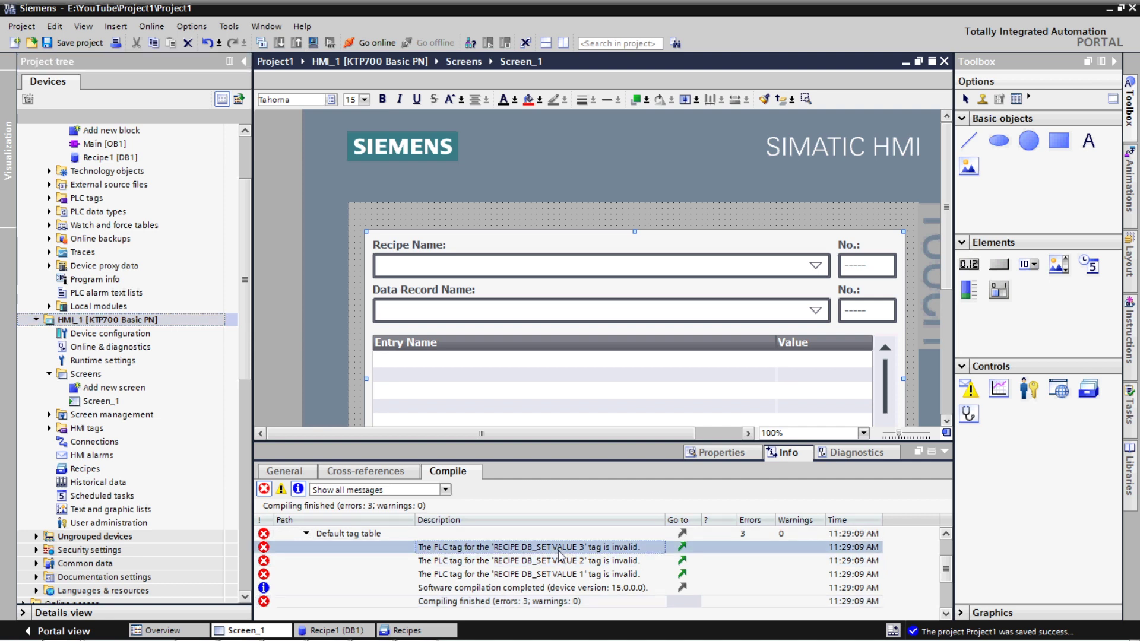
click(49, 428)
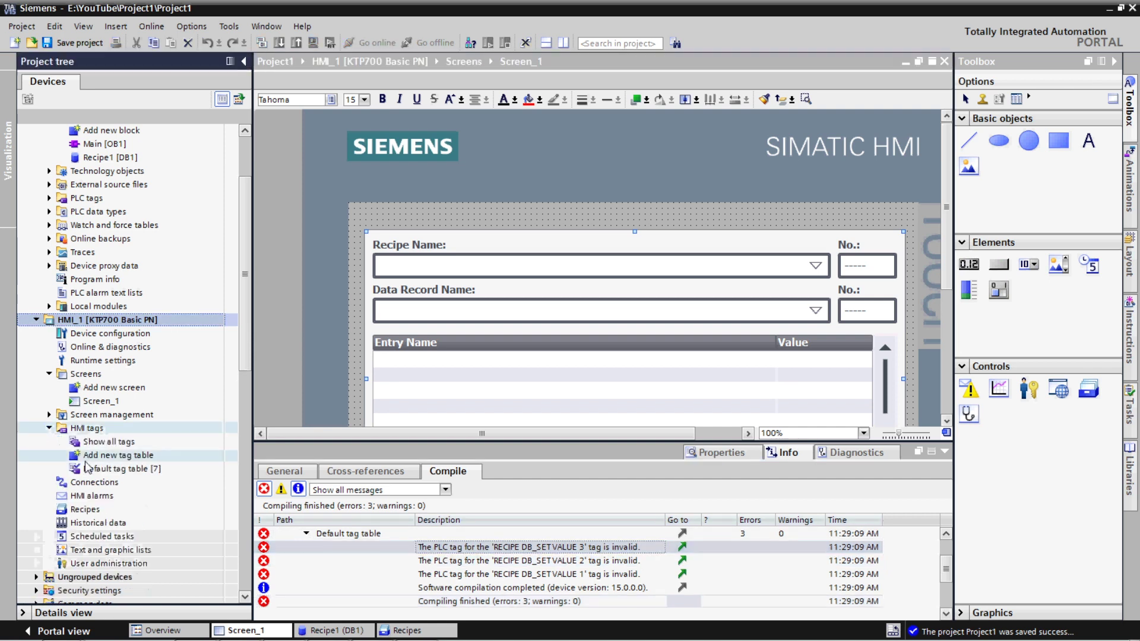
double_click(117, 469)
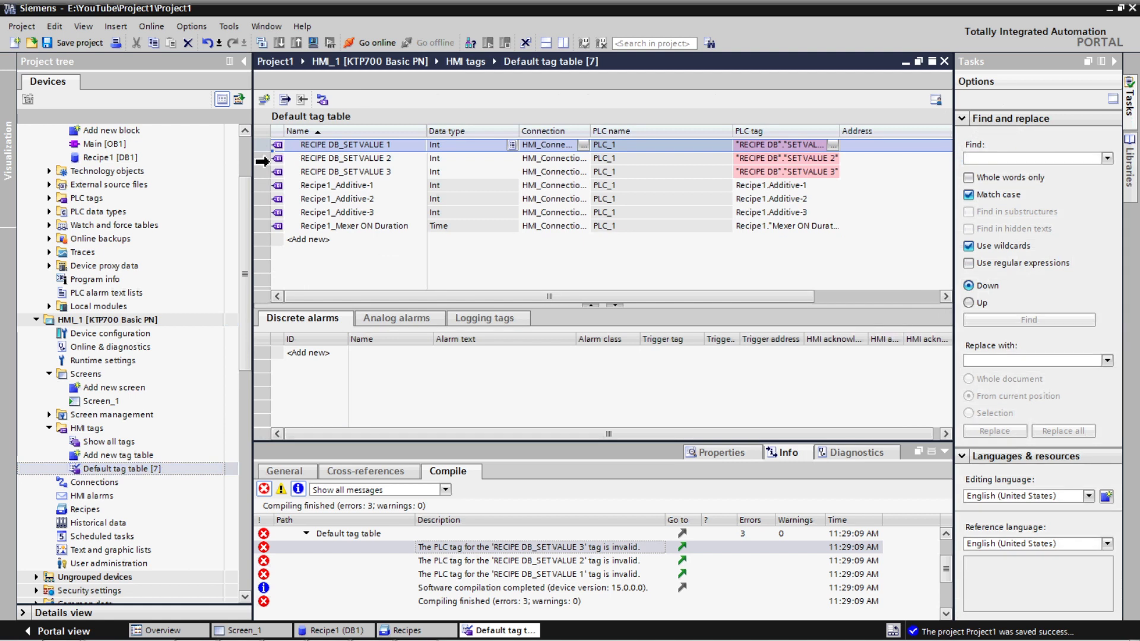
shift+click(266, 160)
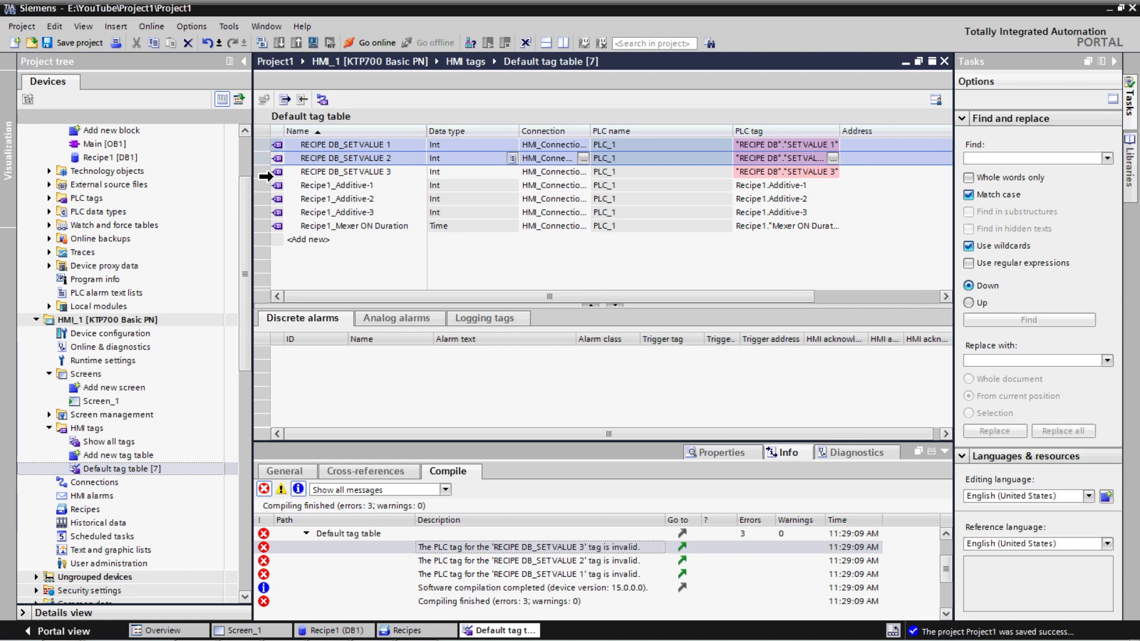
shift+click(266, 176)
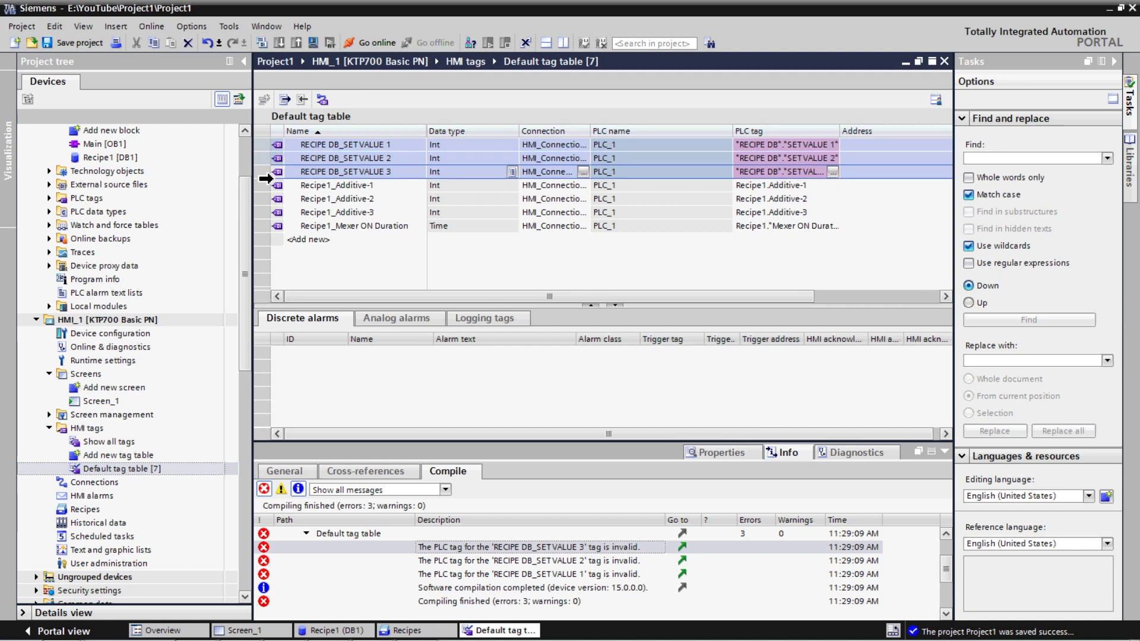
key(Delete)
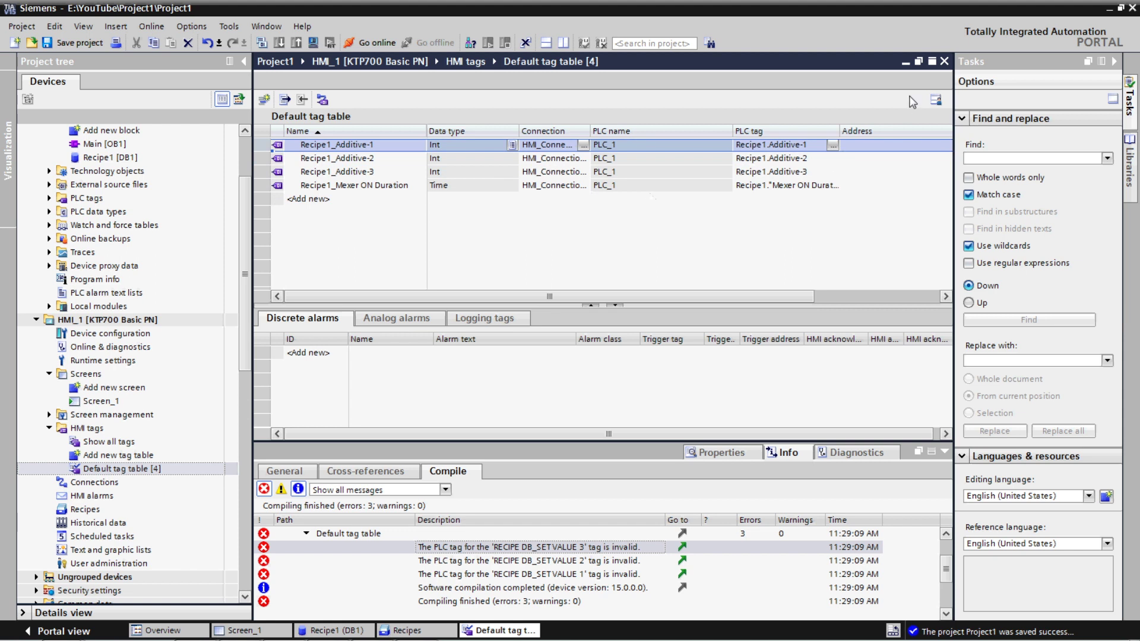
click(945, 62)
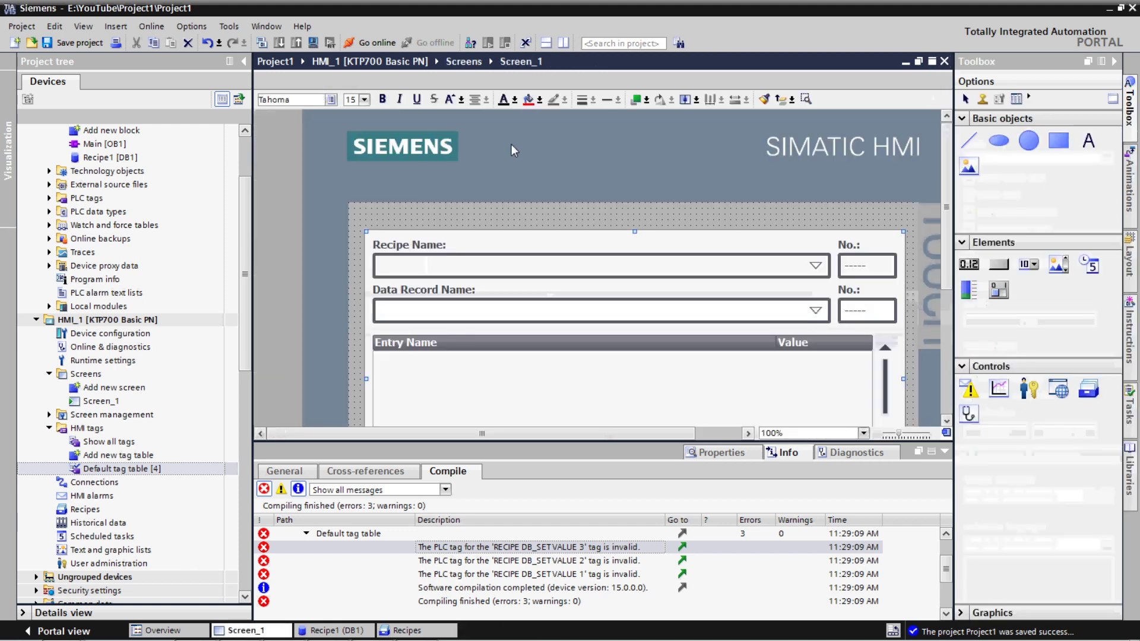
Save the cleaned-up project, start the HMI_1 simulation again and move the RT Simulator window clear of the project tree
click(75, 42)
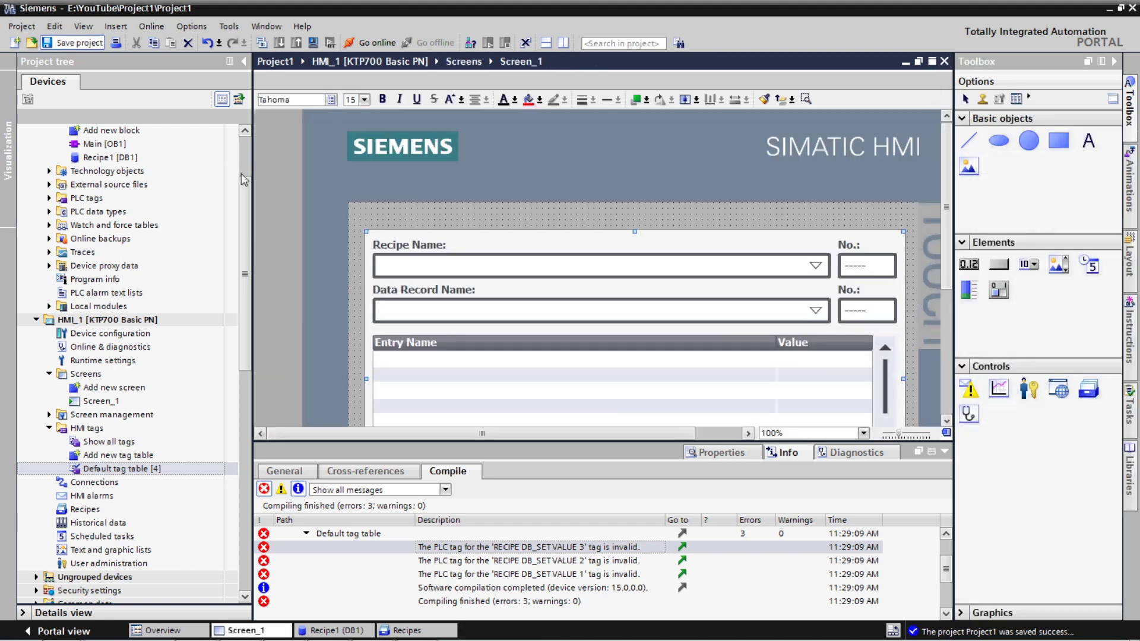
click(945, 452)
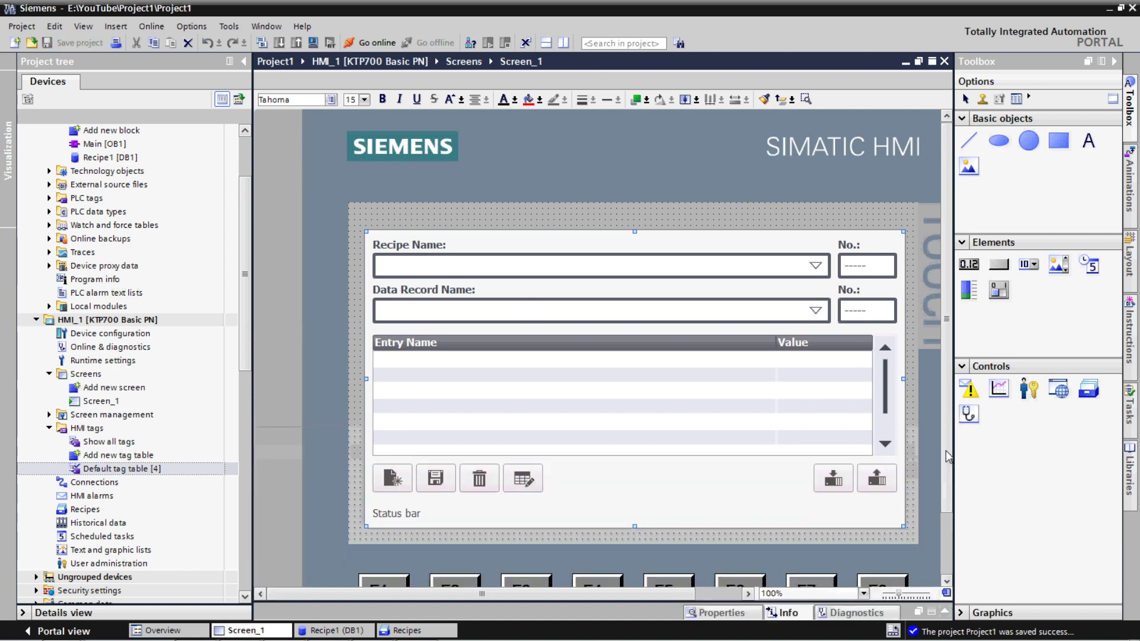
click(171, 320)
click(314, 44)
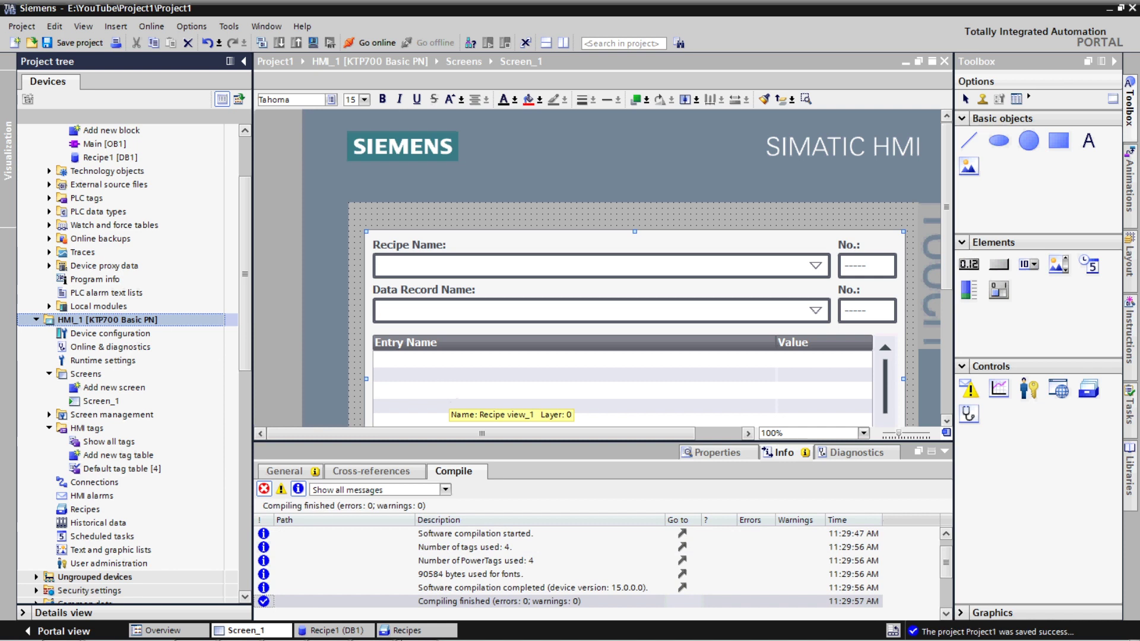
mouse_move(325, 634)
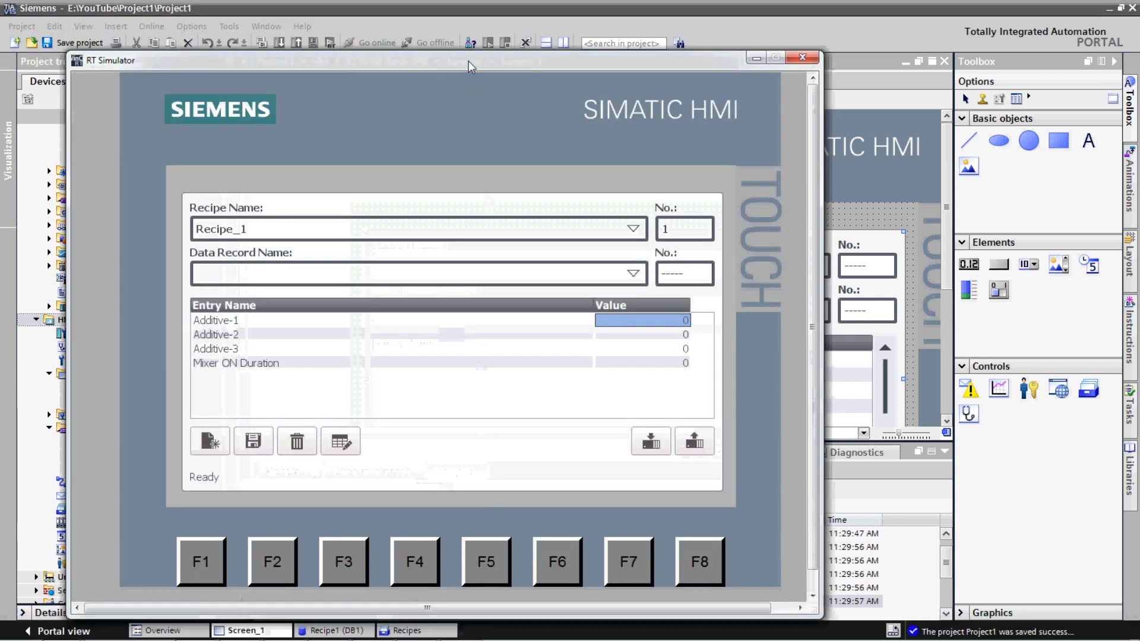
drag(469, 60, 665, 31)
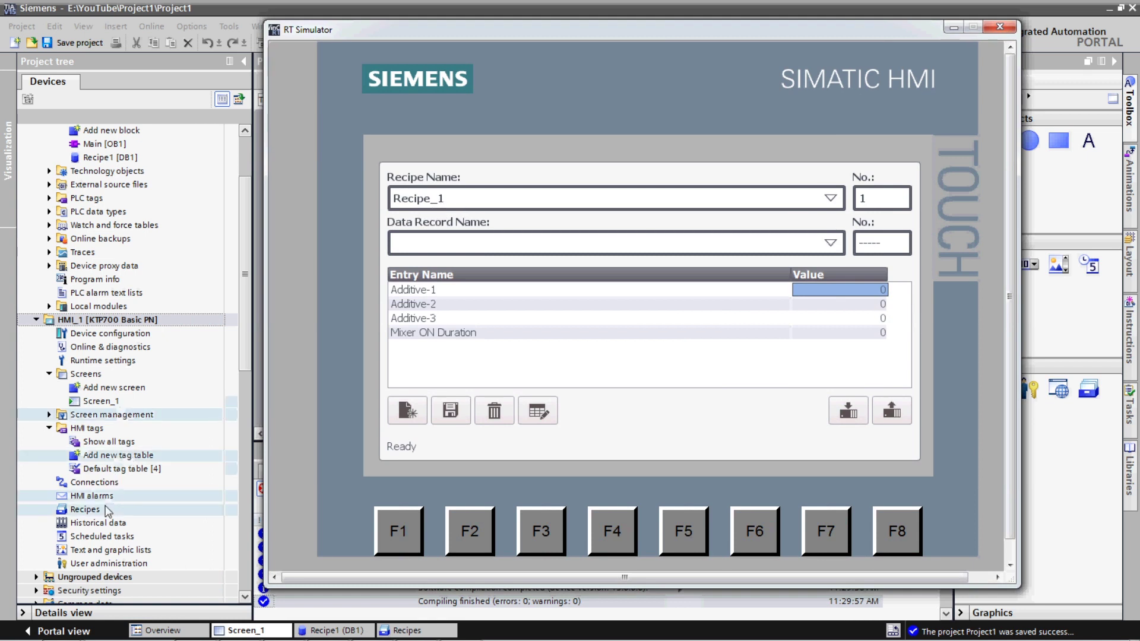
Open the HMI recipes and check the display name of Paint Recipe
click(105, 512)
double_click(104, 512)
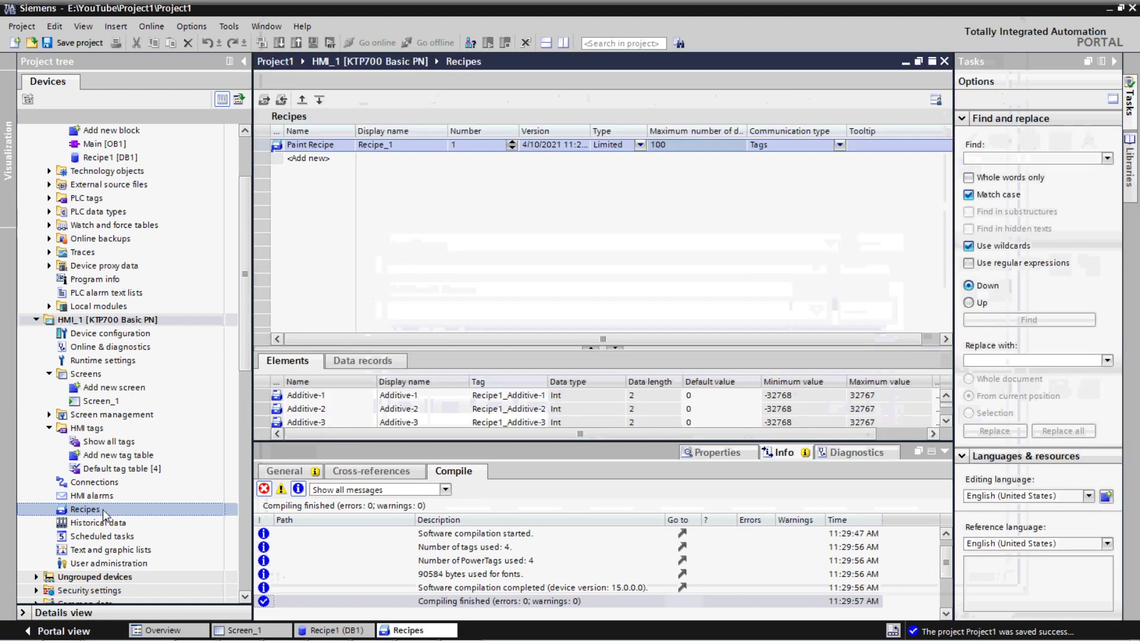
click(383, 147)
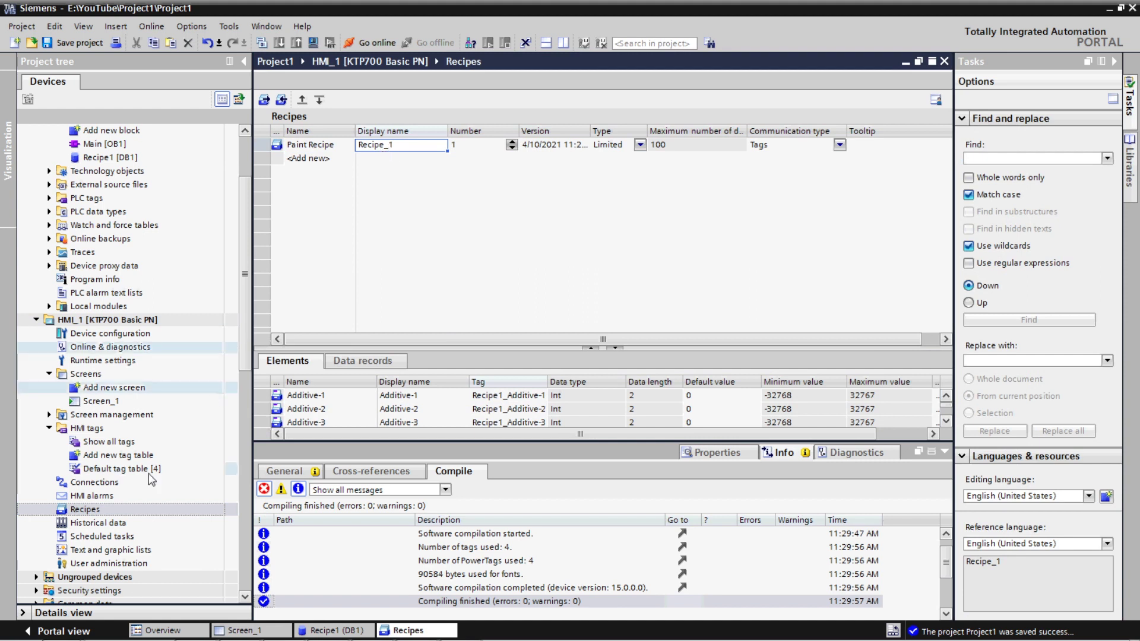
Switch to the RT Simulator and name the first data record of Recipe_1 Paint Type-1, with record number 1
mouse_move(152, 638)
click(461, 627)
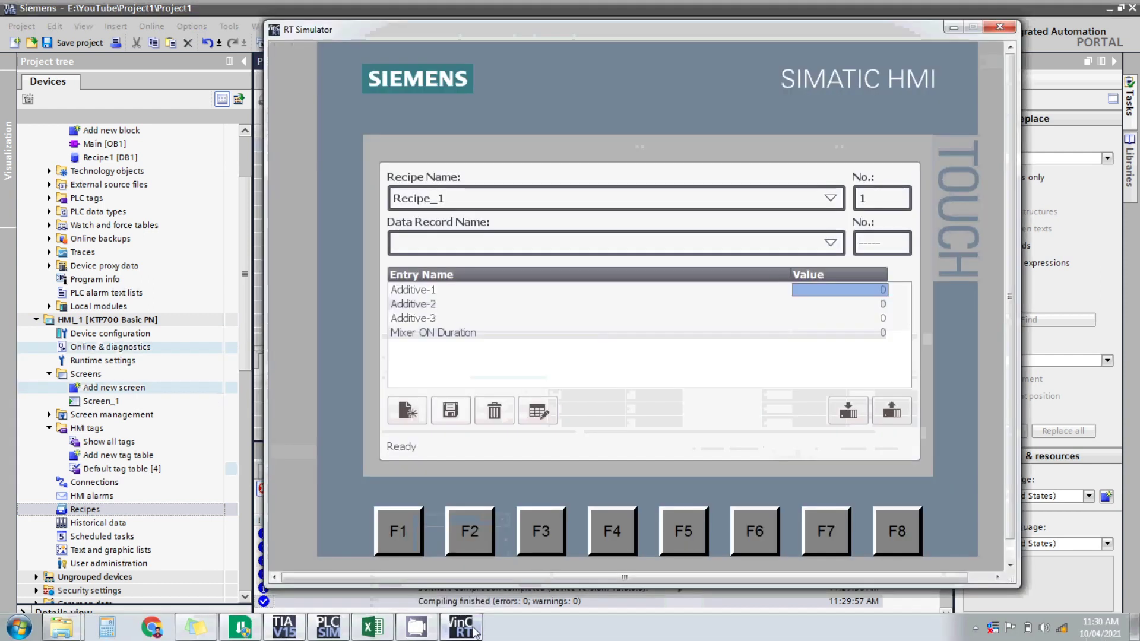
click(519, 248)
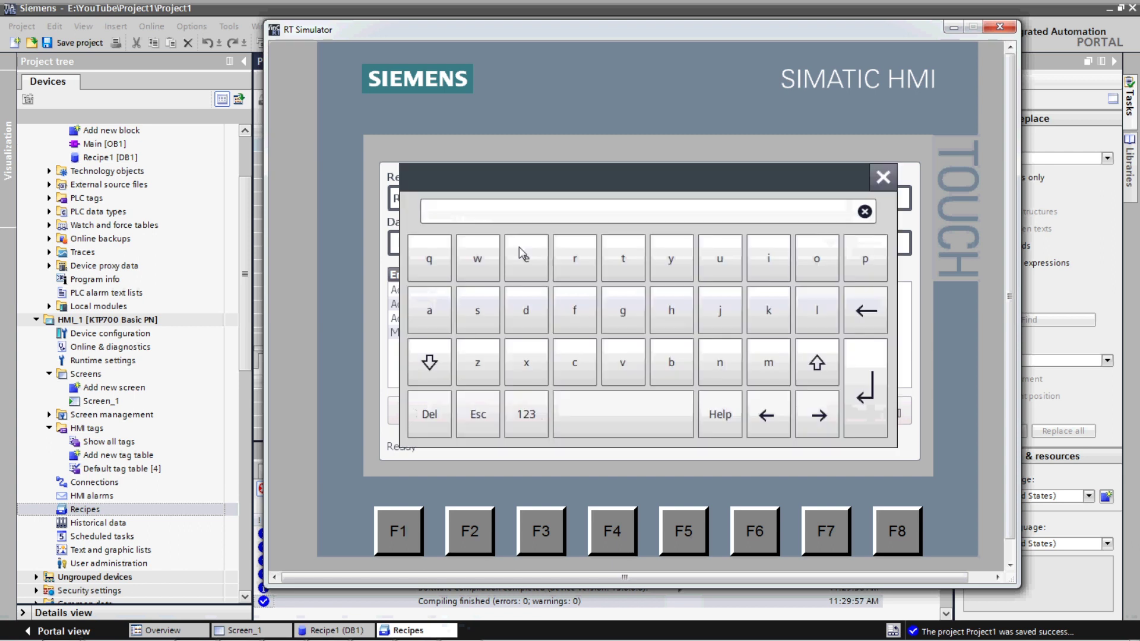
click(883, 178)
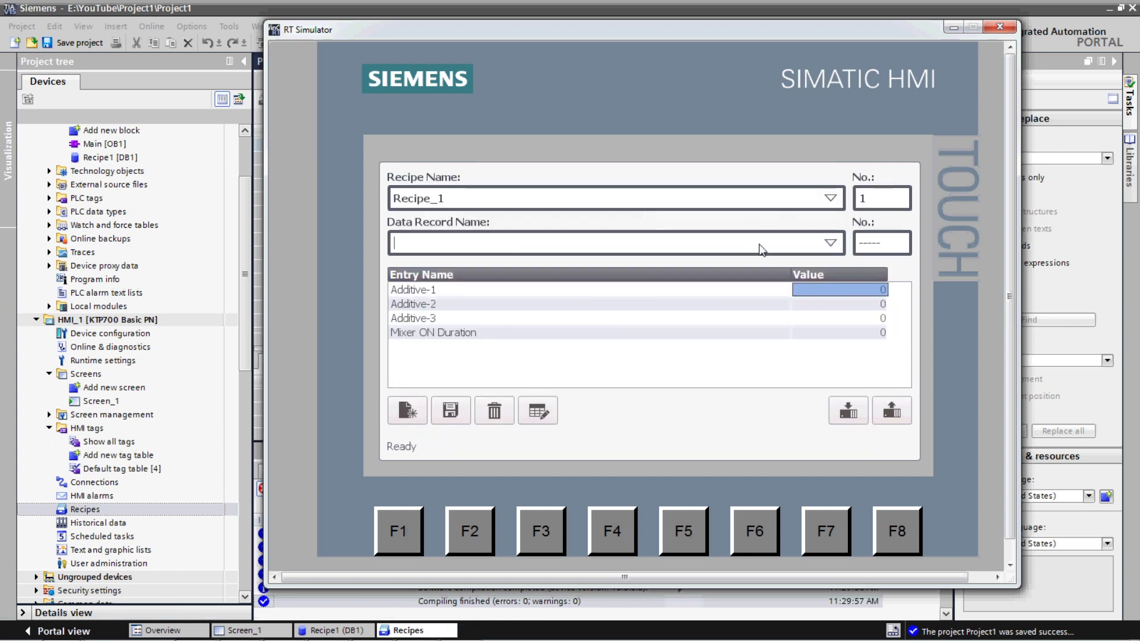
click(740, 247)
key(Caps_Lock)
text(Paint Type-1)
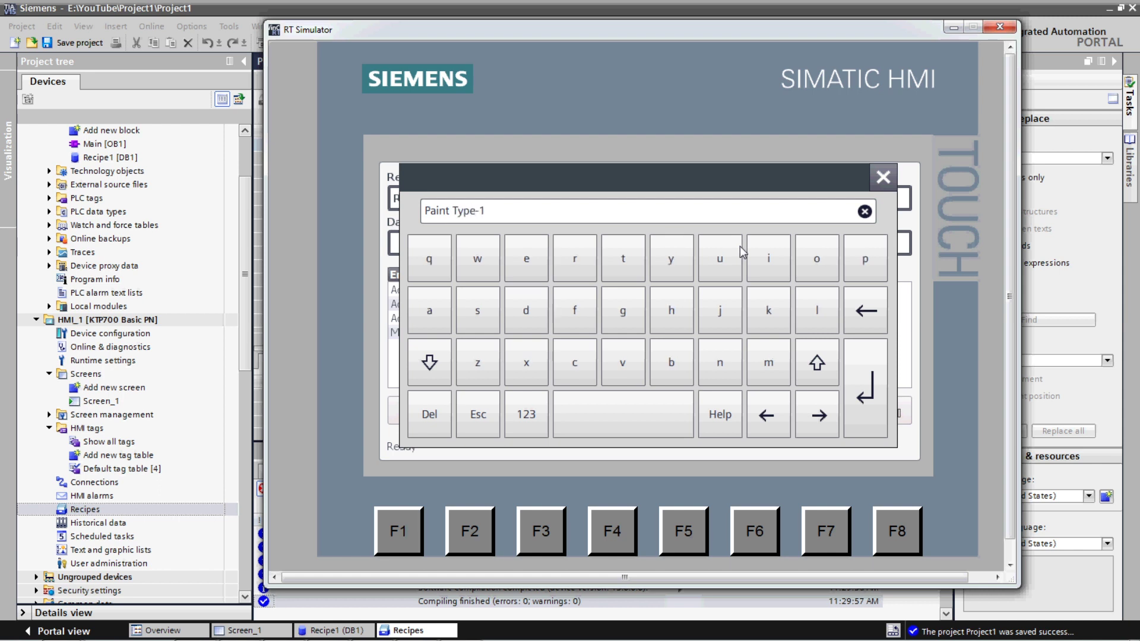
key(Return)
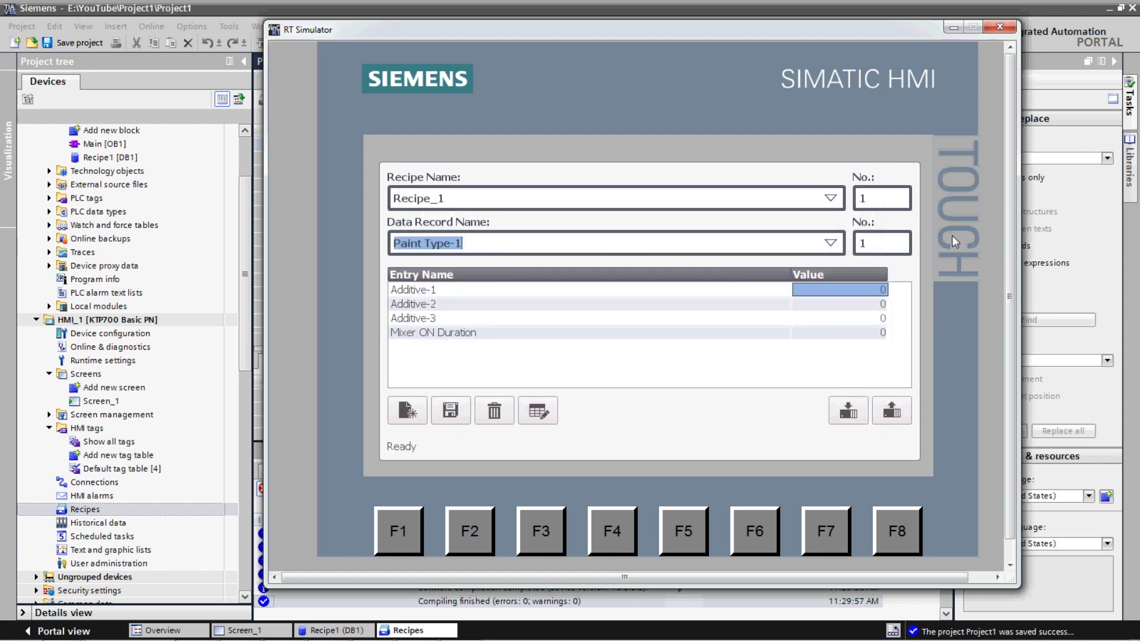
click(890, 239)
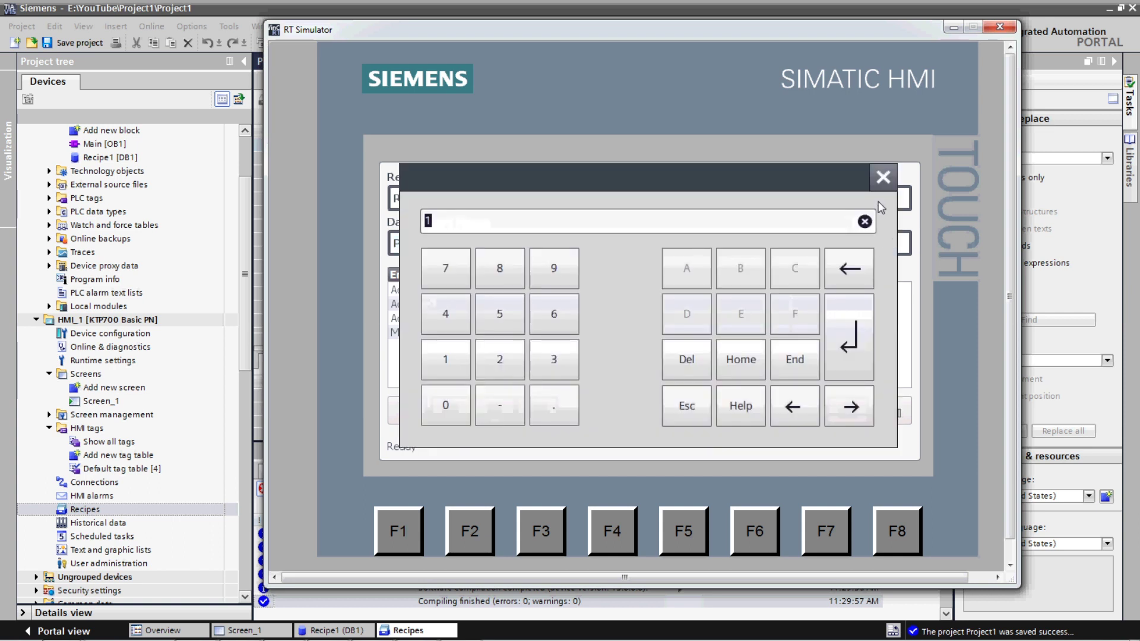
click(883, 178)
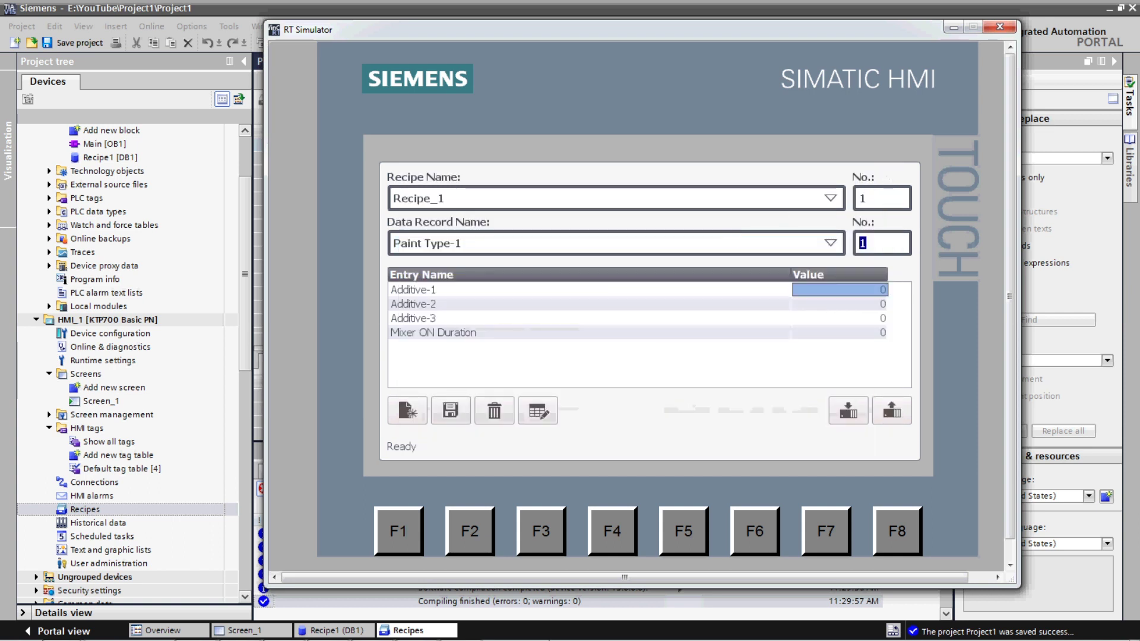
Look up the Paint Type-1 amounts in the Excel table, return to the RT Simulator and set Additive-1 to 10
mouse_move(553, 639)
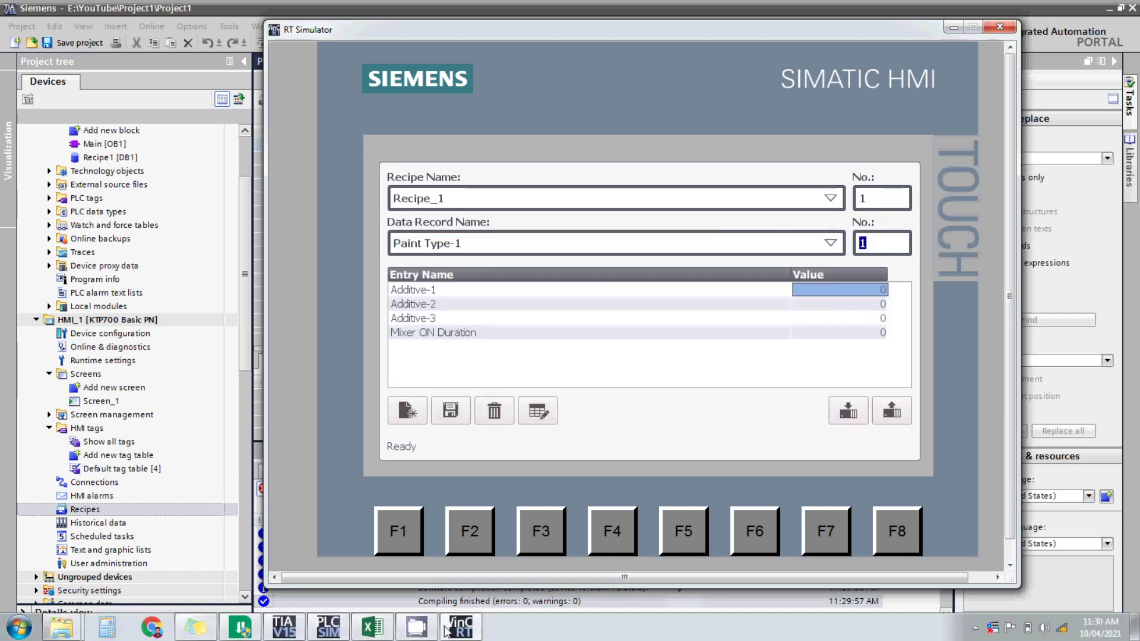
click(372, 627)
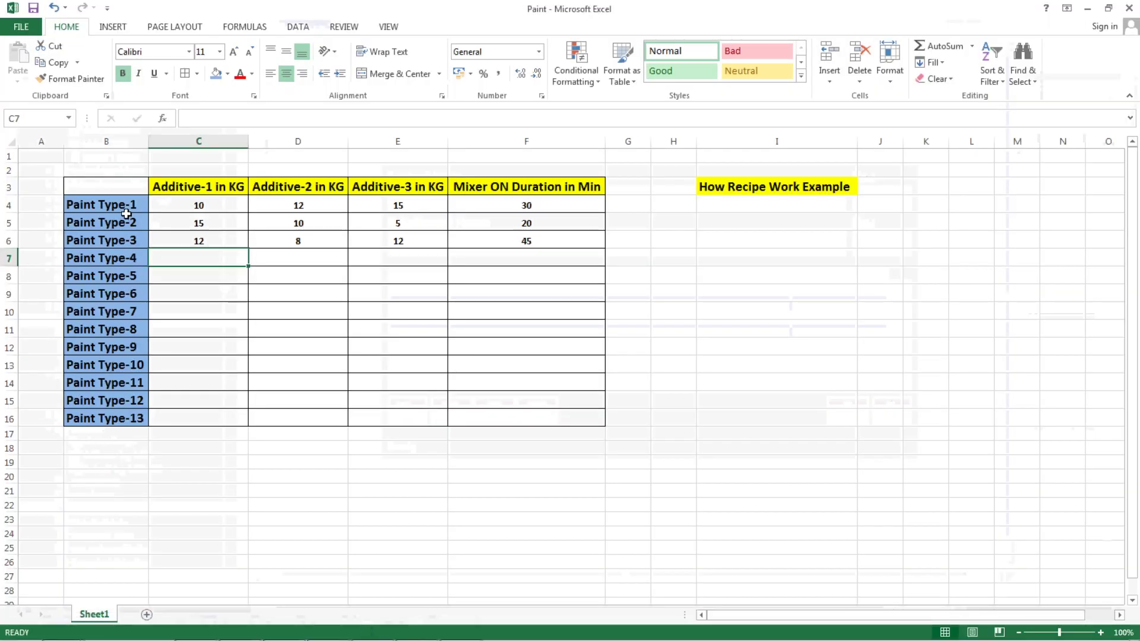
click(194, 209)
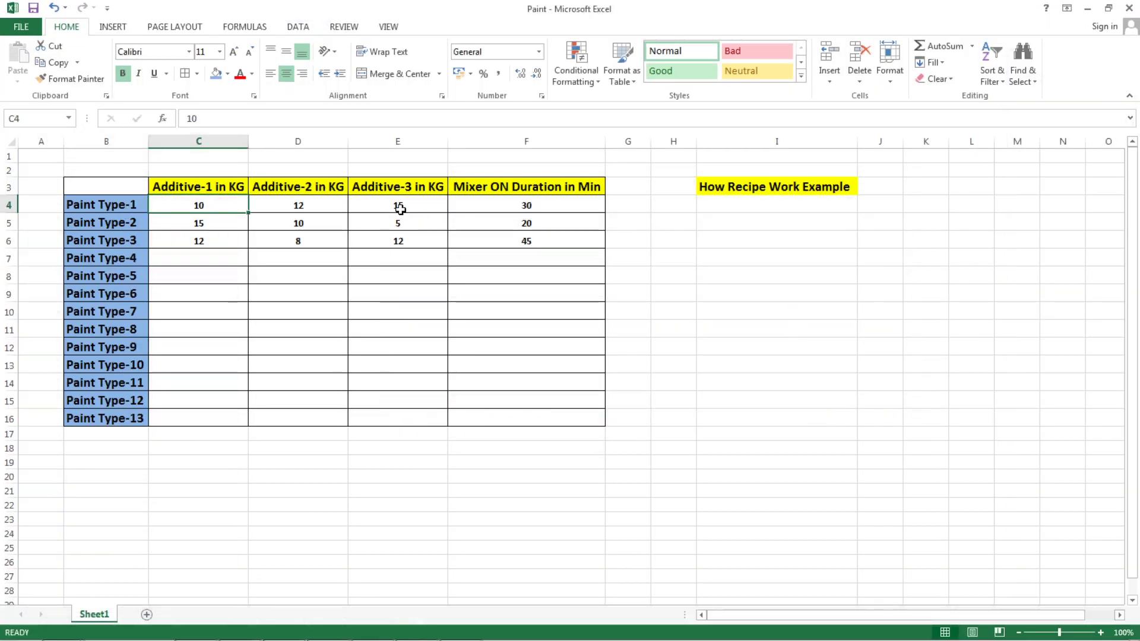
mouse_move(440, 634)
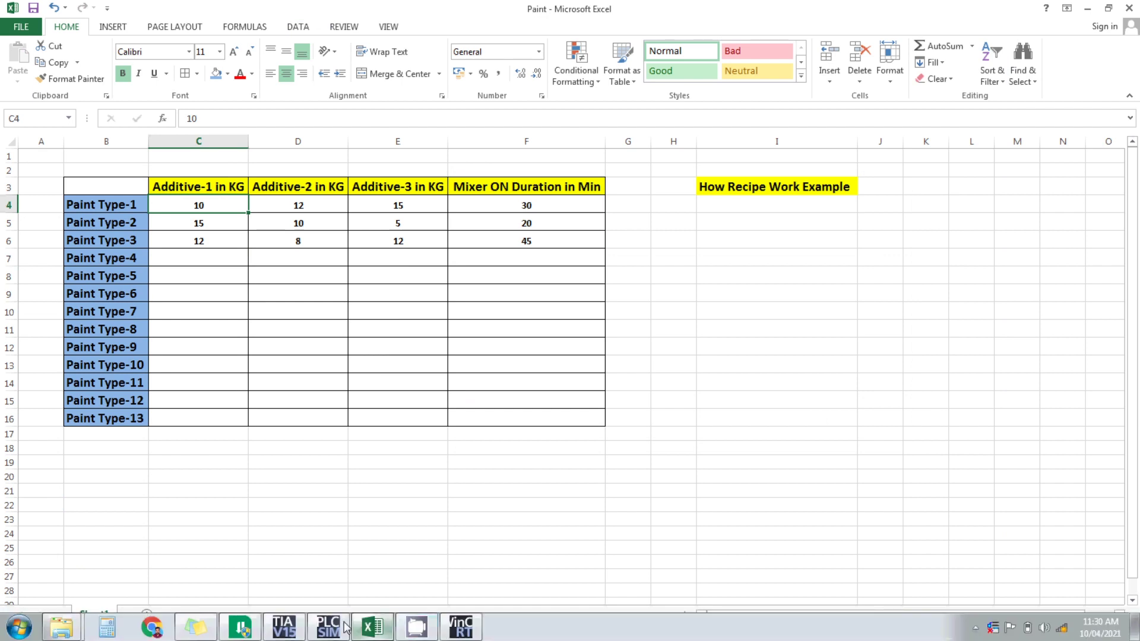
click(481, 633)
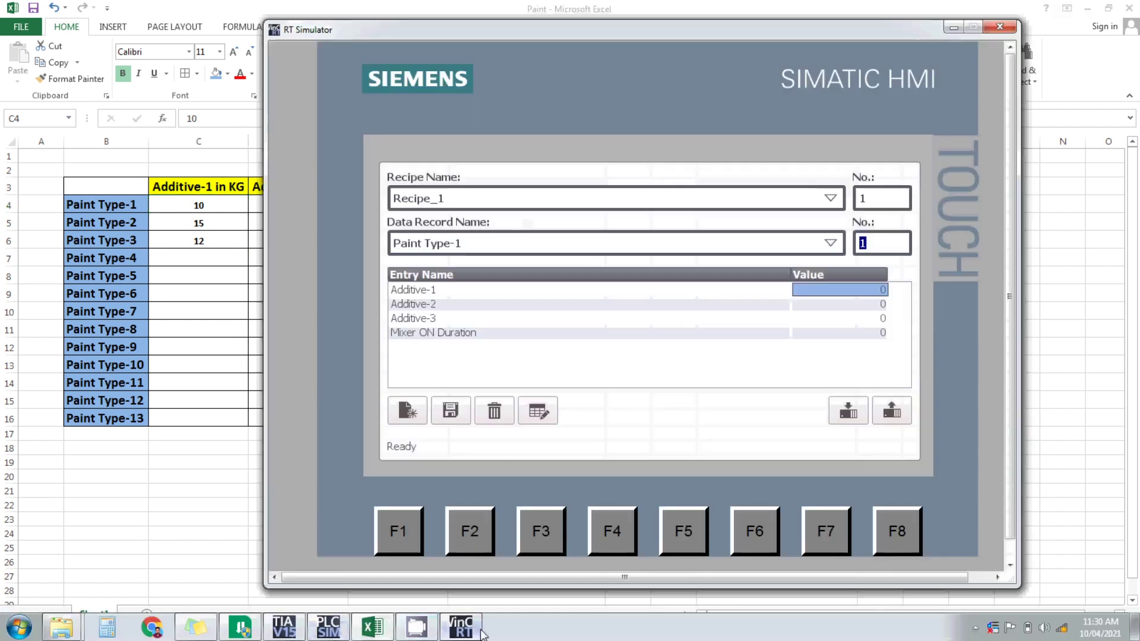
text(0)
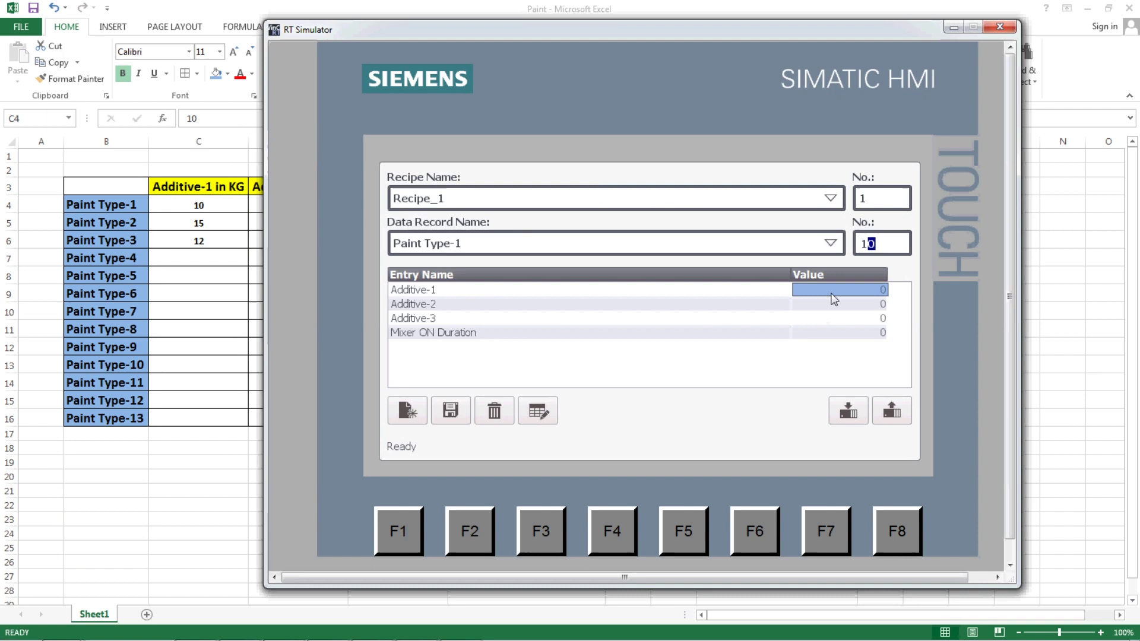
key(BackSpace)
text(1)
click(857, 291)
text(10)
key(Return)
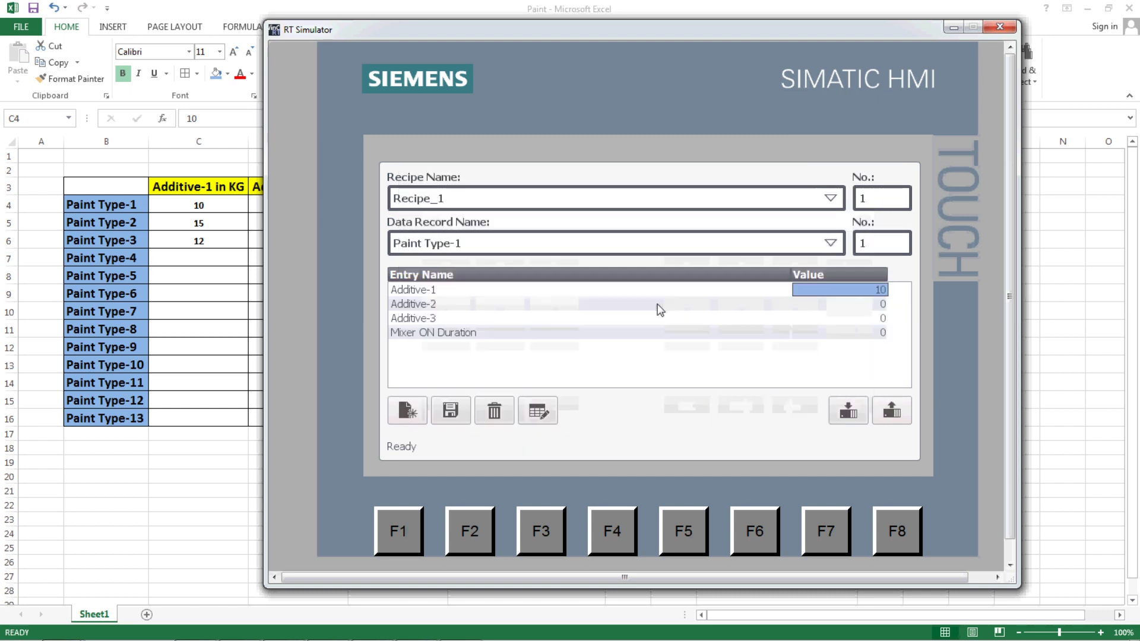
For Paint Type-1, set Additive-2 to 12, Additive-3 to 15 and Mixer ON Duration to 30
click(811, 309)
text(12)
key(Return)
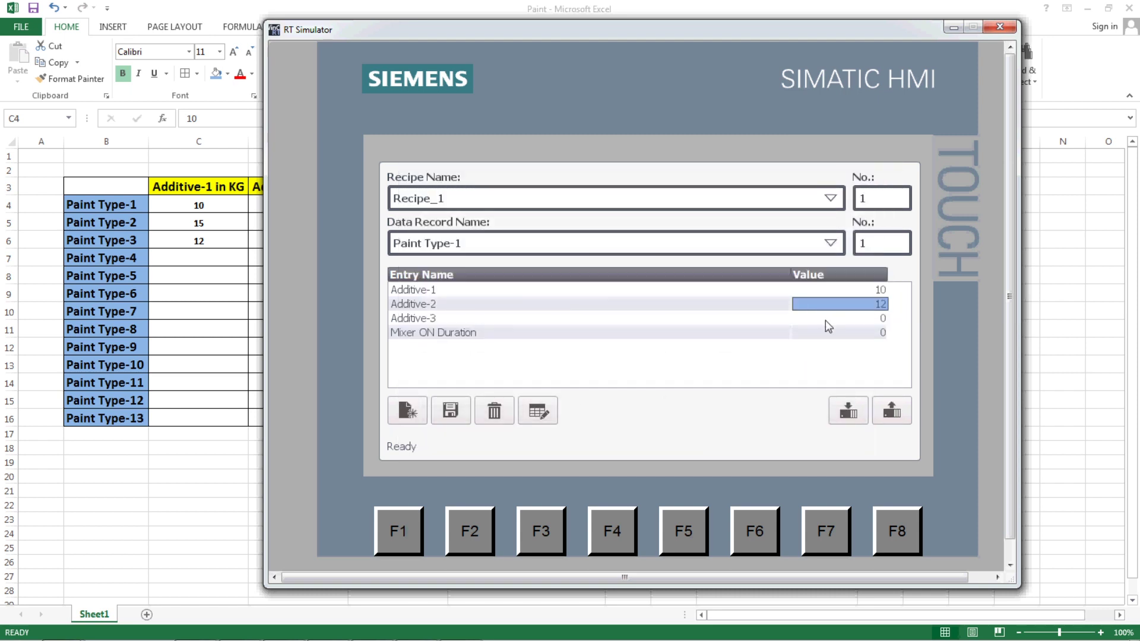
click(826, 319)
text(15)
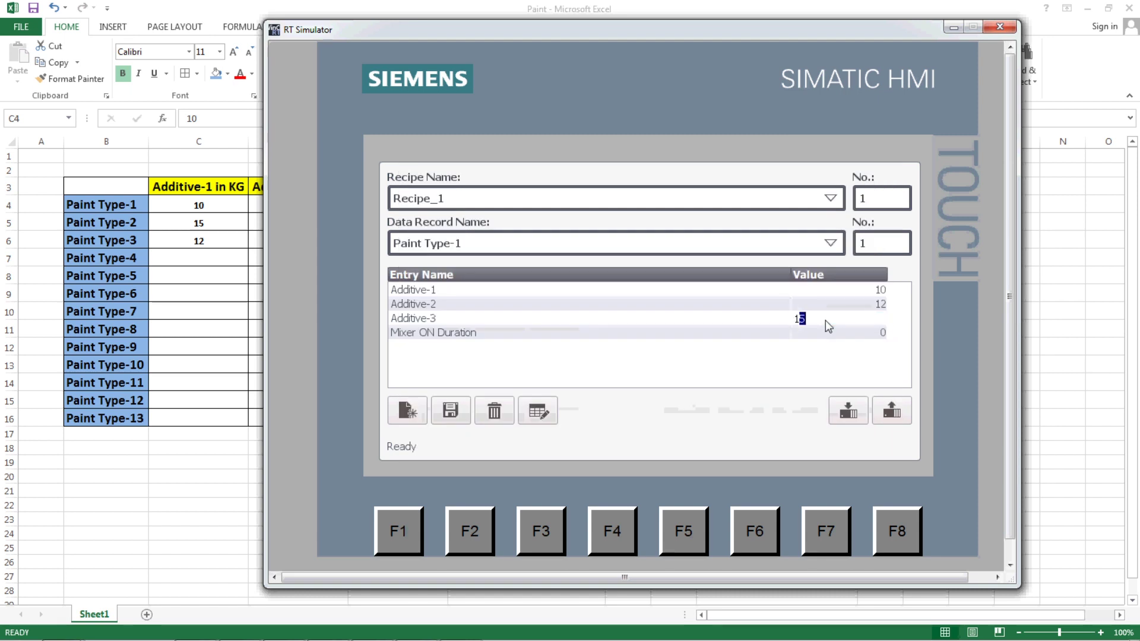
key(Return)
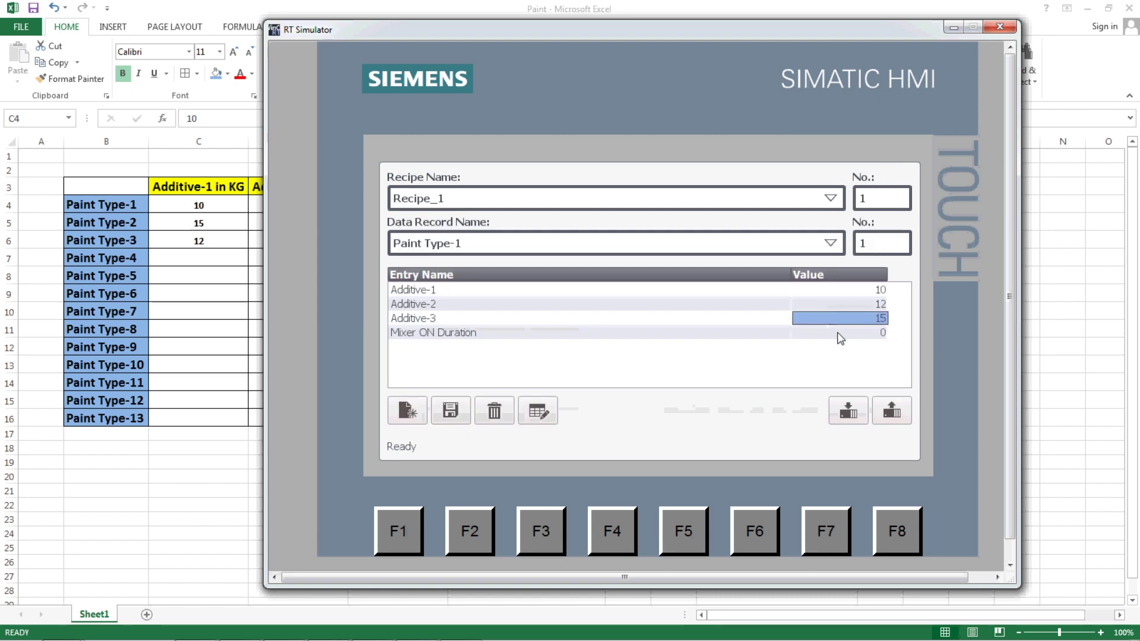
click(838, 333)
text(30)
key(Return)
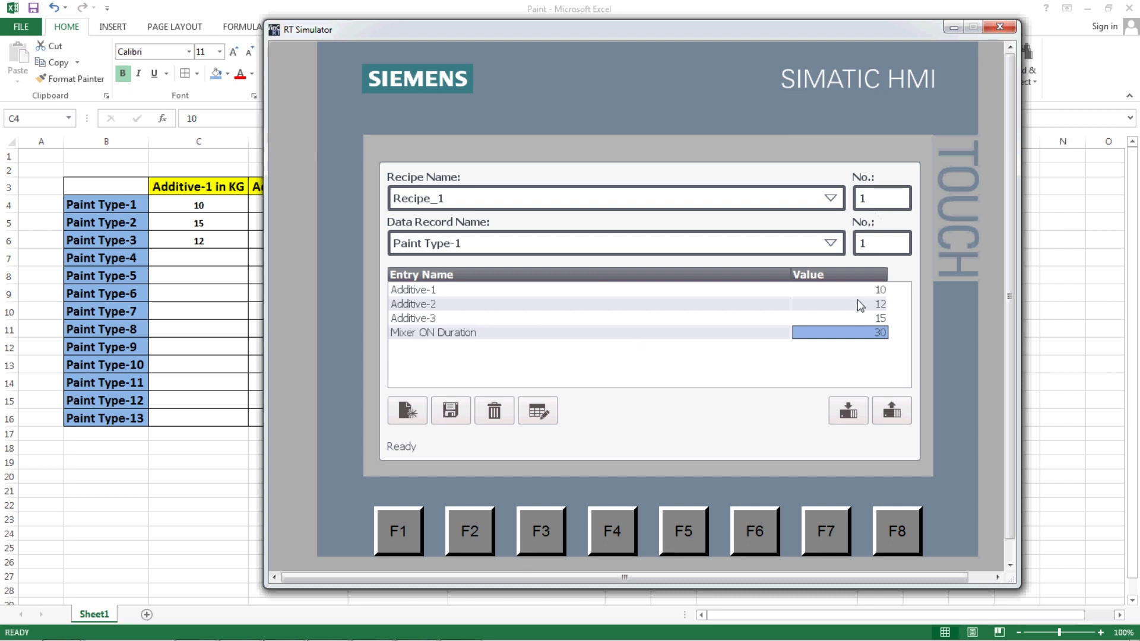
Save the Paint Type-1 data record and create a new data record named Paint Type-2
click(450, 417)
click(406, 416)
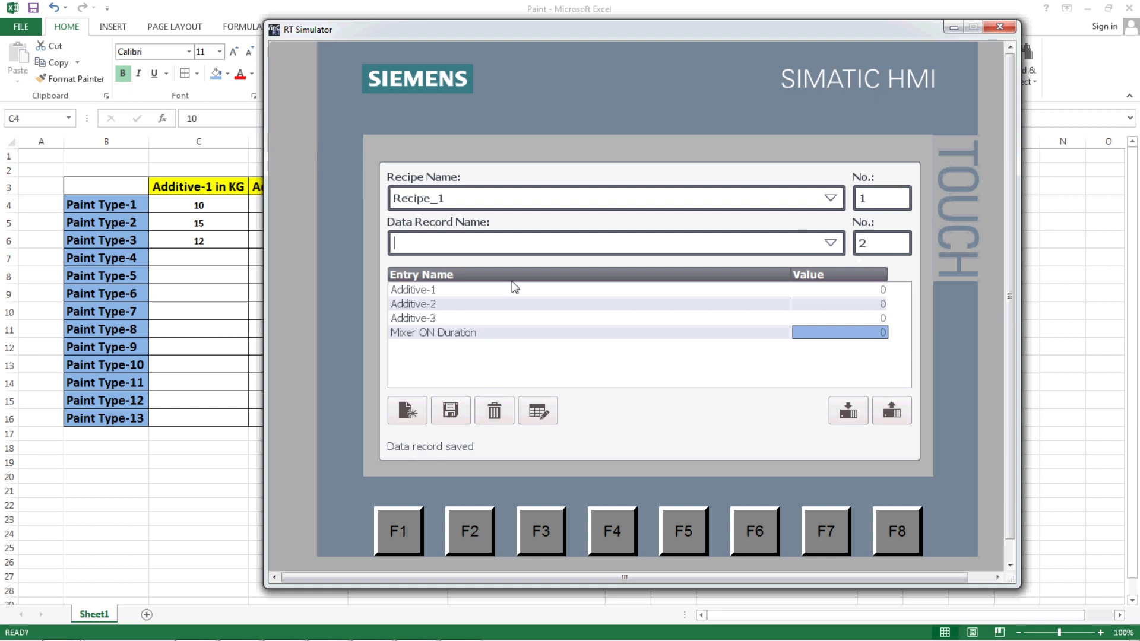
click(487, 244)
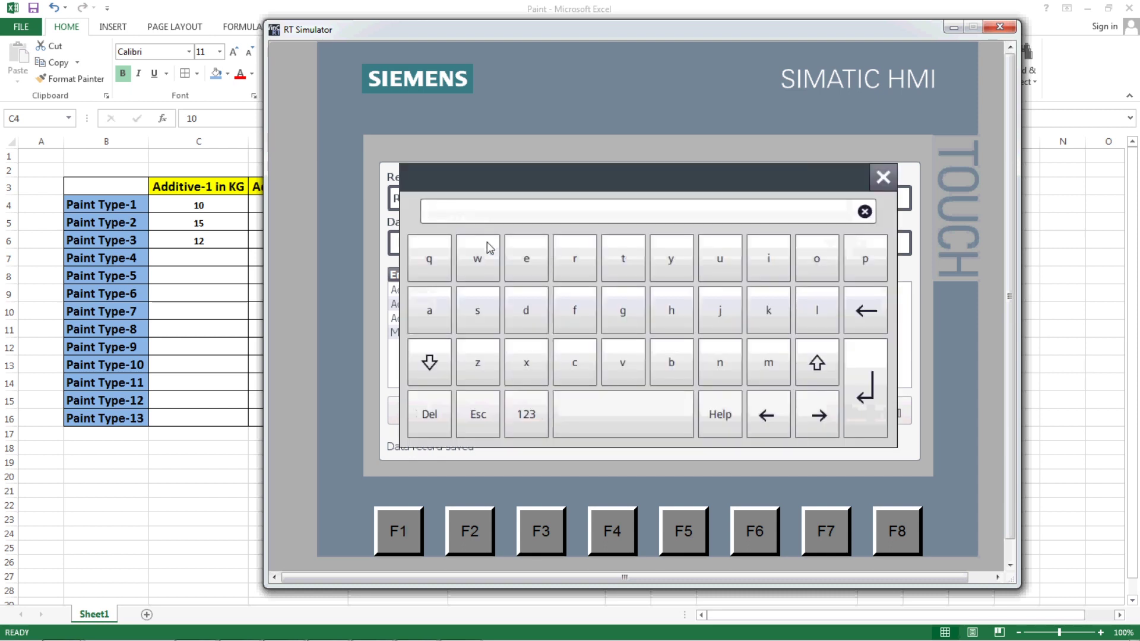
text(Paint Type-2)
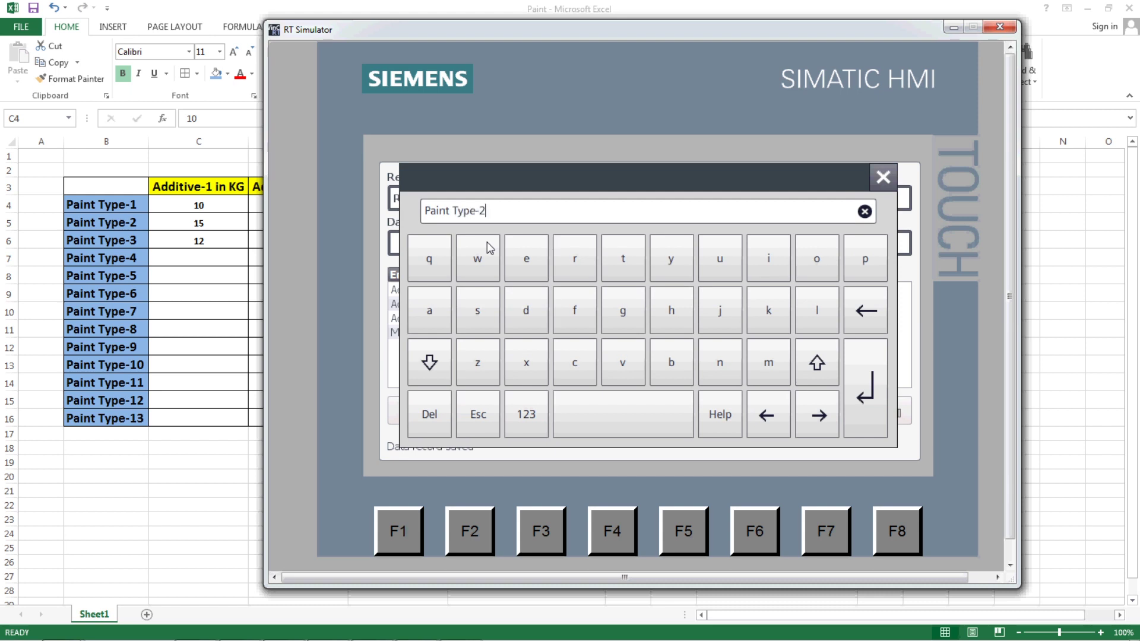
key(Return)
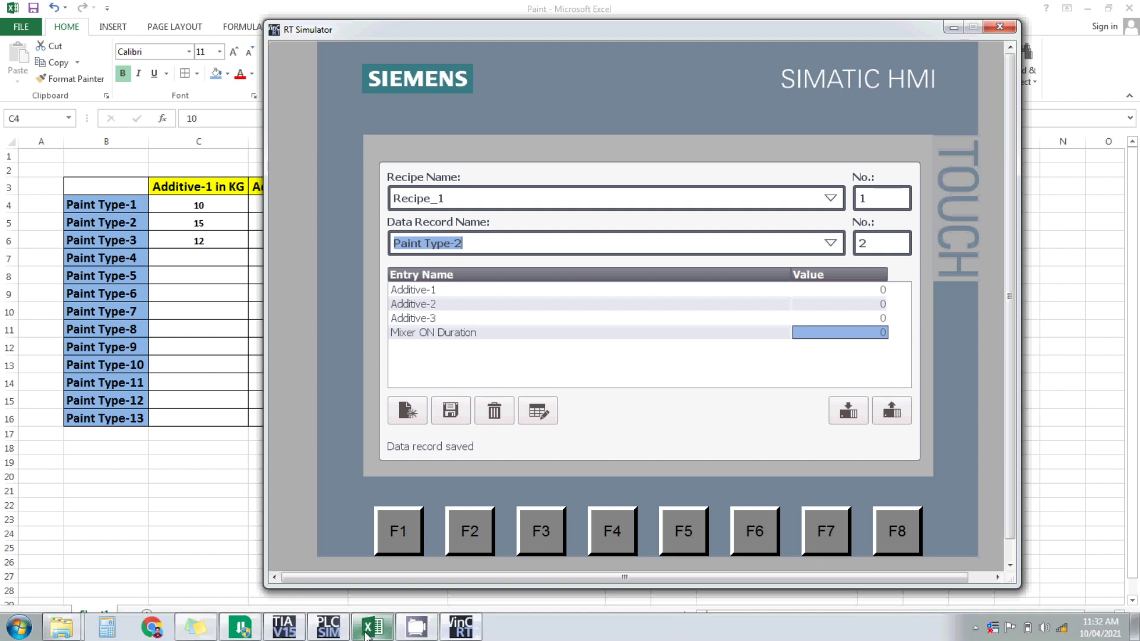
Check the Paint Type-2 row in the Excel table and set the record's Additive-1 to 15 and Additive-2 to 10 in the RT Simulator
click(373, 626)
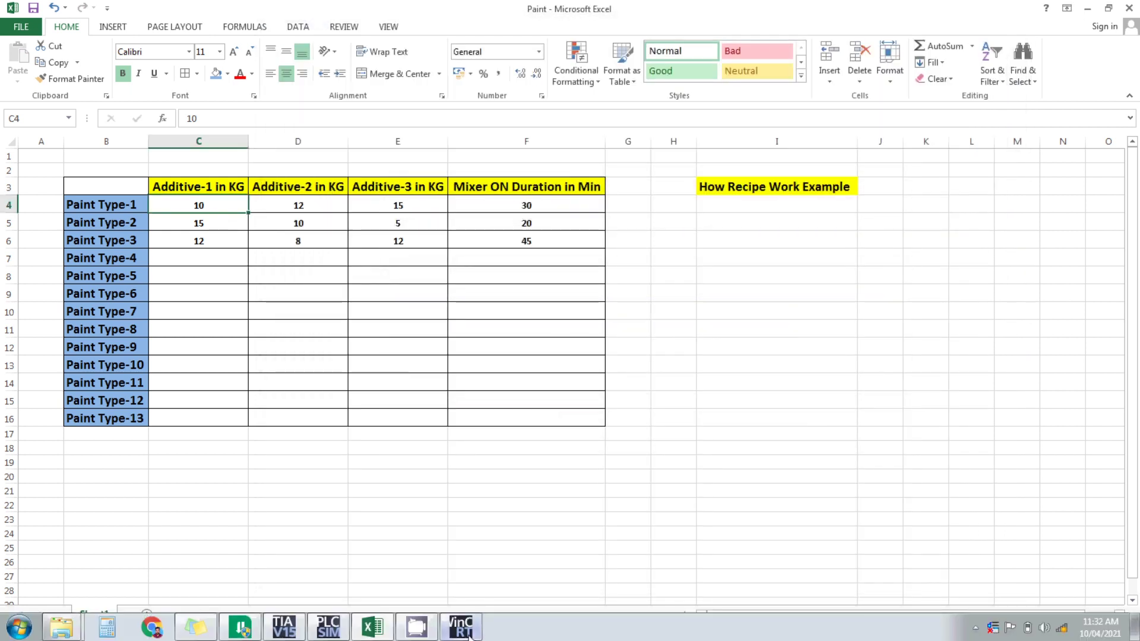
click(470, 635)
click(858, 287)
text(1)
key(Return)
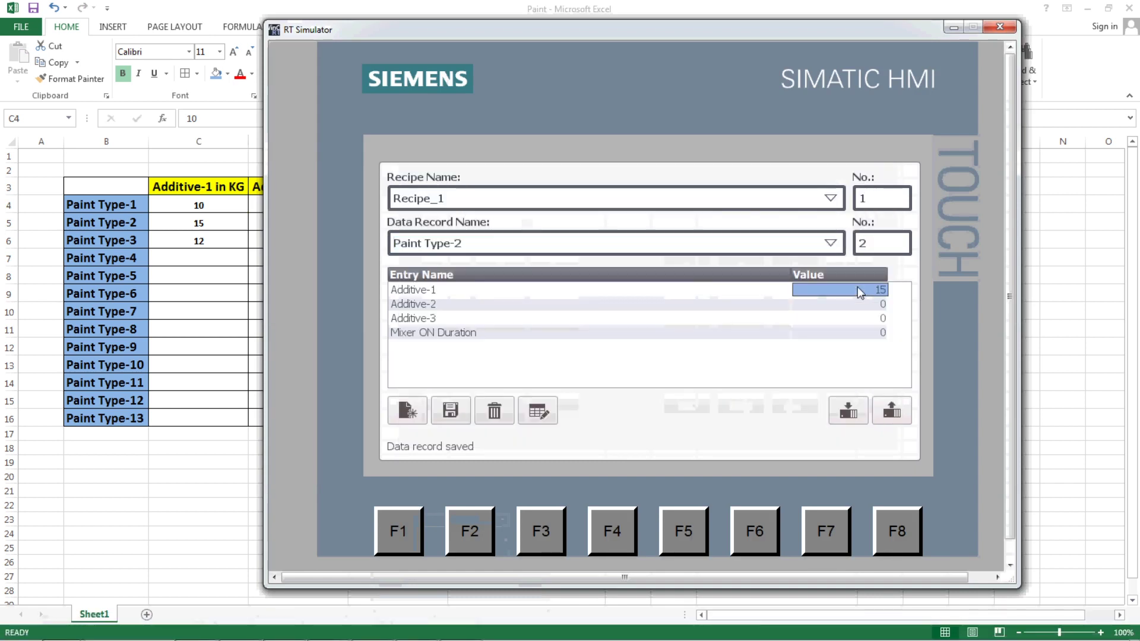
click(857, 303)
text(10)
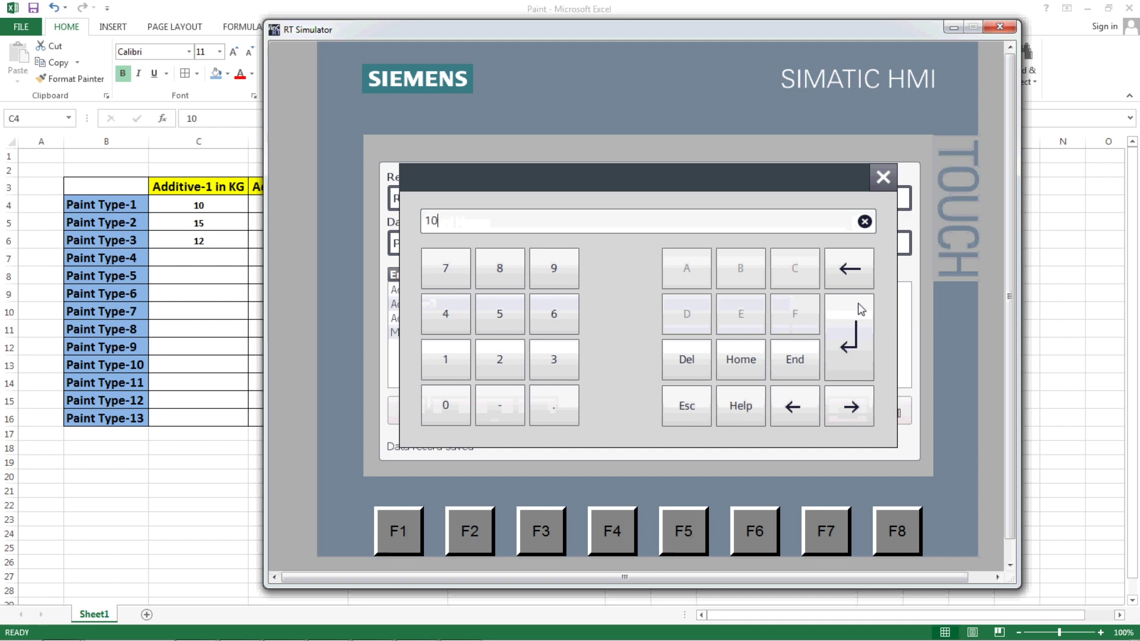
key(Return)
Set Additive-3 to 5 and Mixer ON Duration to 20 for Paint Type-2, rechecking the Excel table for the duration
click(868, 321)
text(5)
key(Return)
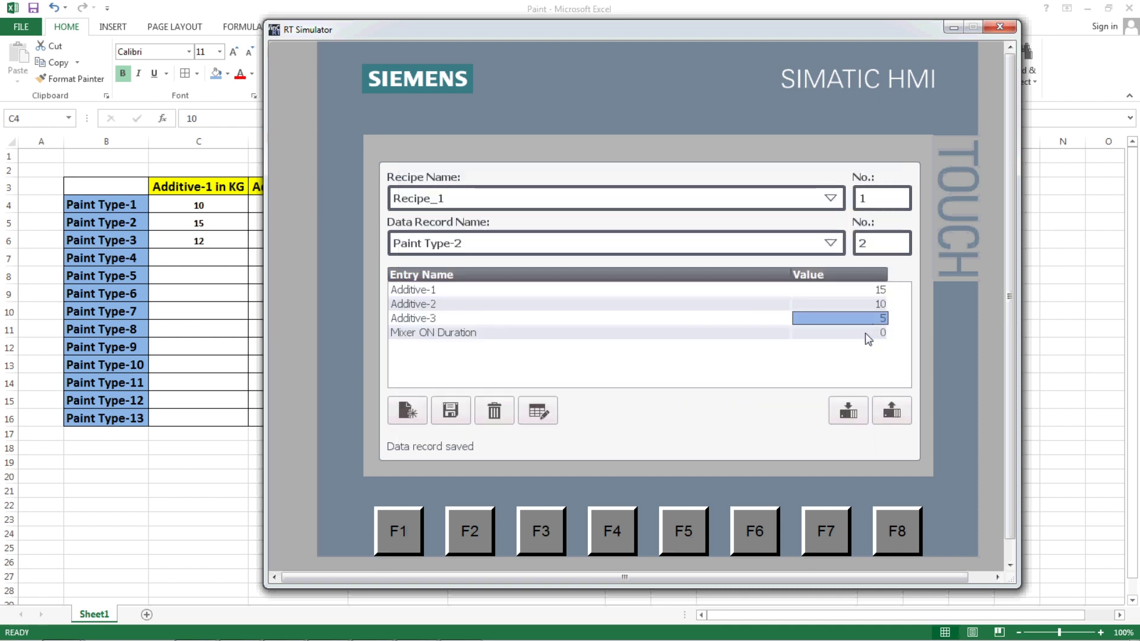
key(alt+Tab)
key(alt+Tab)
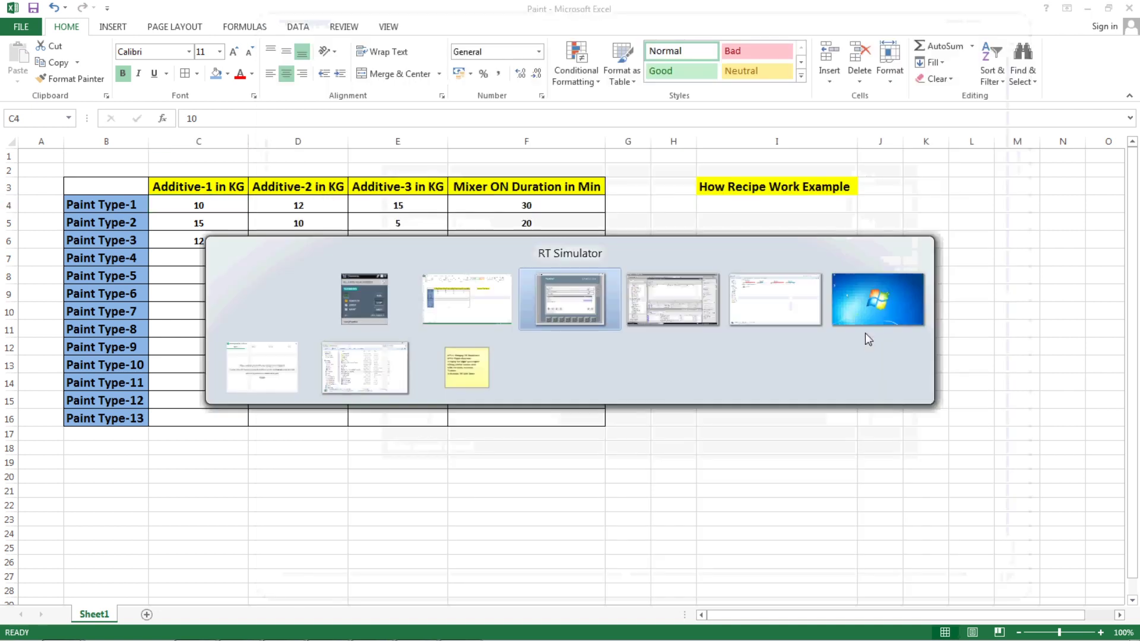
click(867, 334)
text(20)
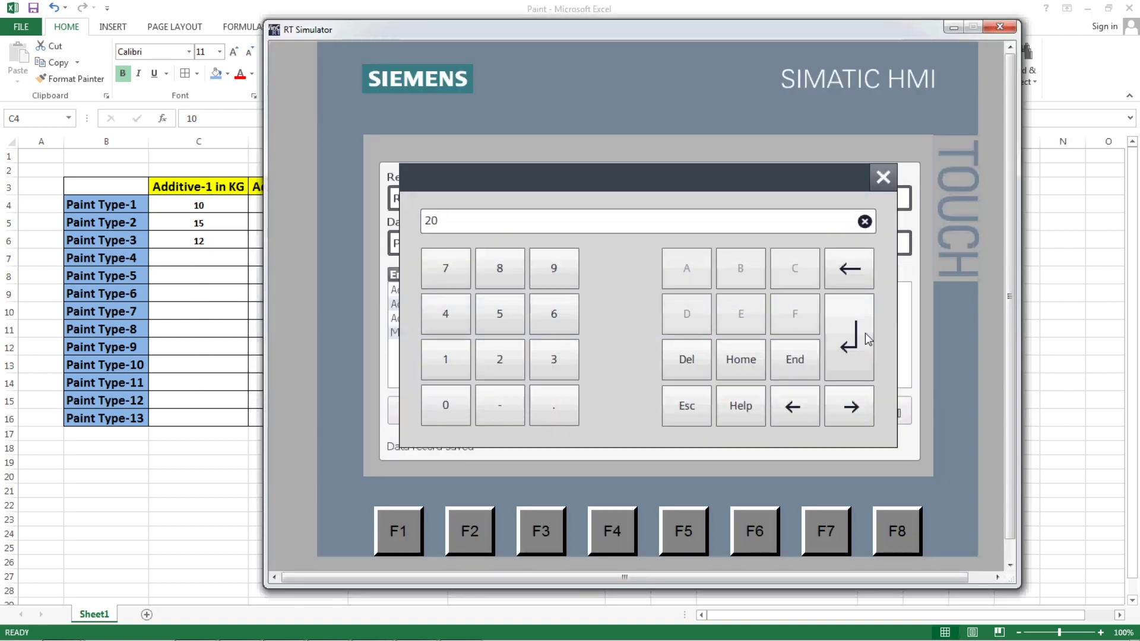
key(Return)
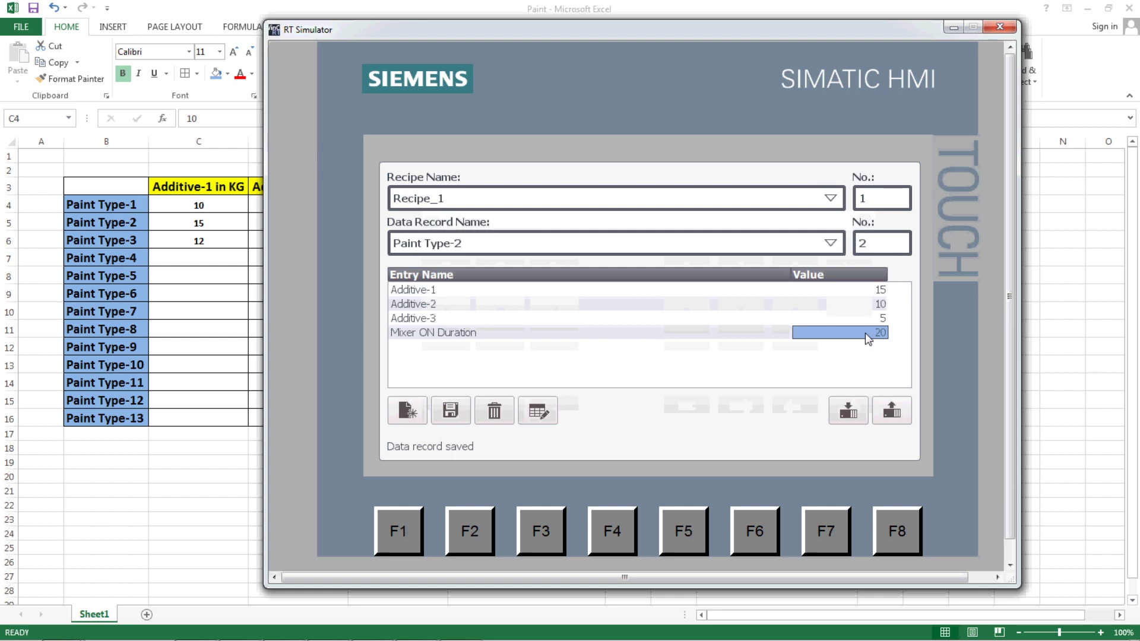
Save the Paint Type-2 data record and create a new data record named Paint Type-3
click(410, 411)
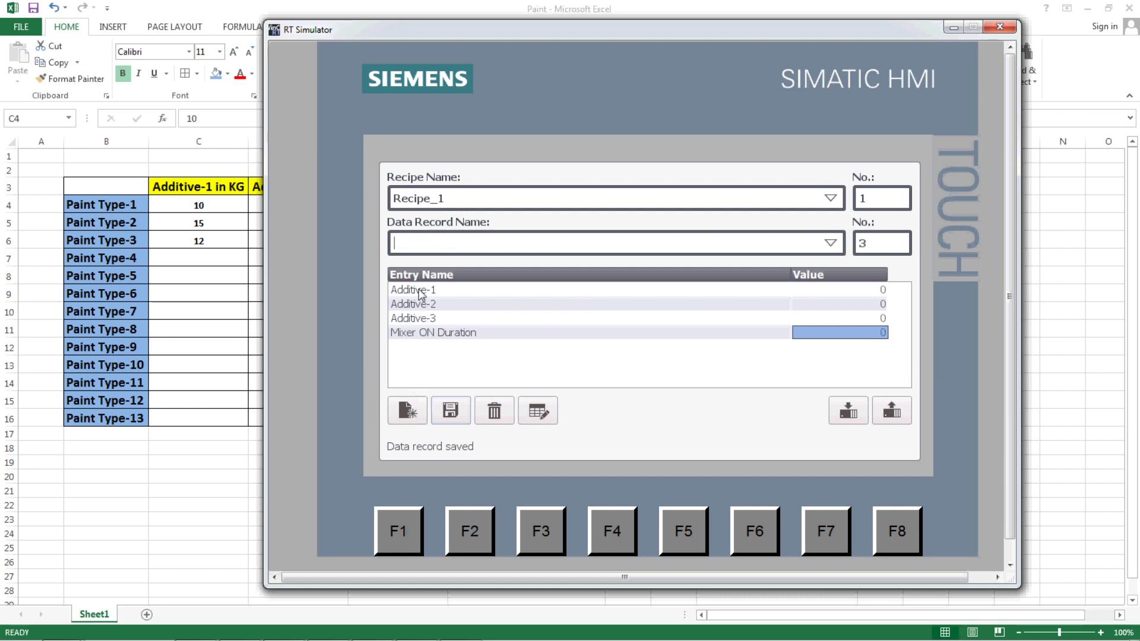
text(Paint Type-3)
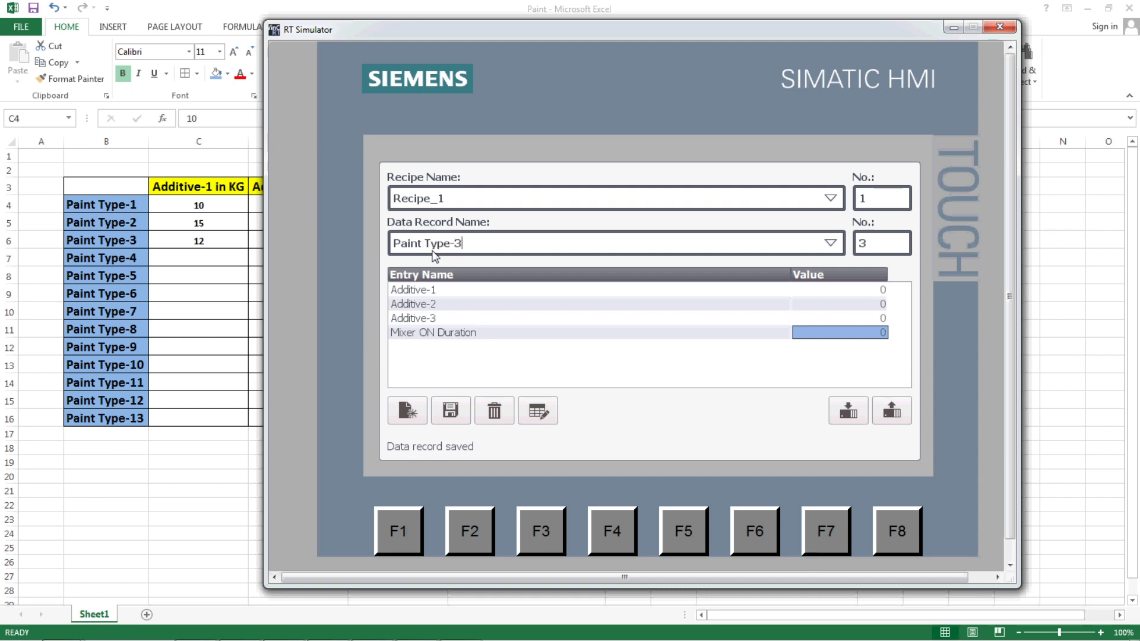
Check the Paint Type-3 row in the Excel table and set the record's Additive-1 to 12 and Additive-2 to 8 in the RT Simulator
click(852, 291)
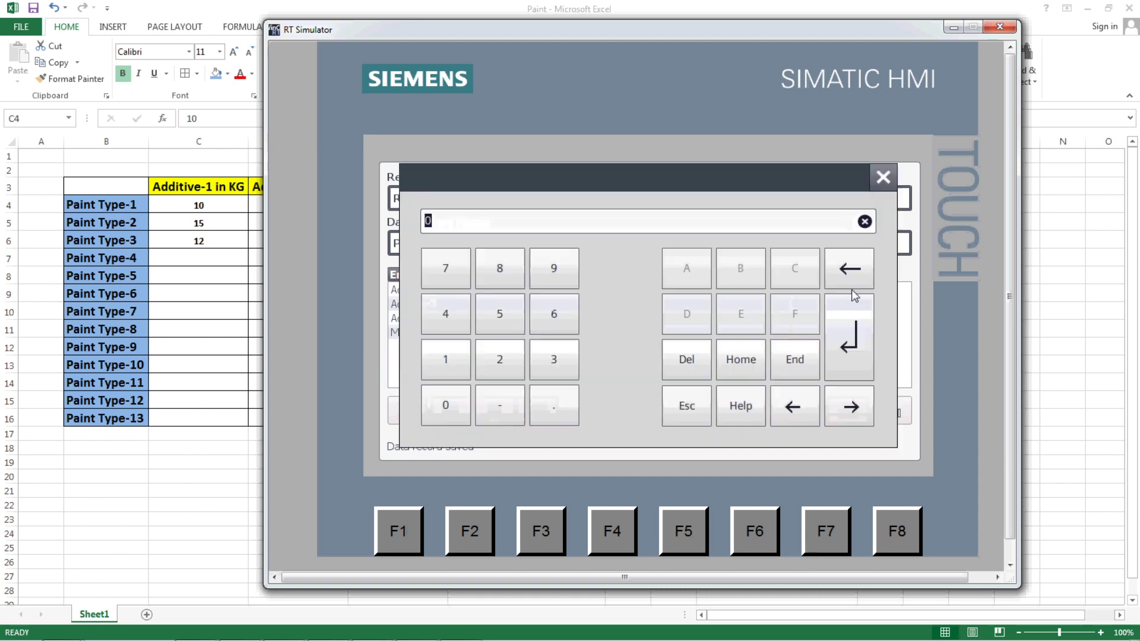
key(alt+Tab)
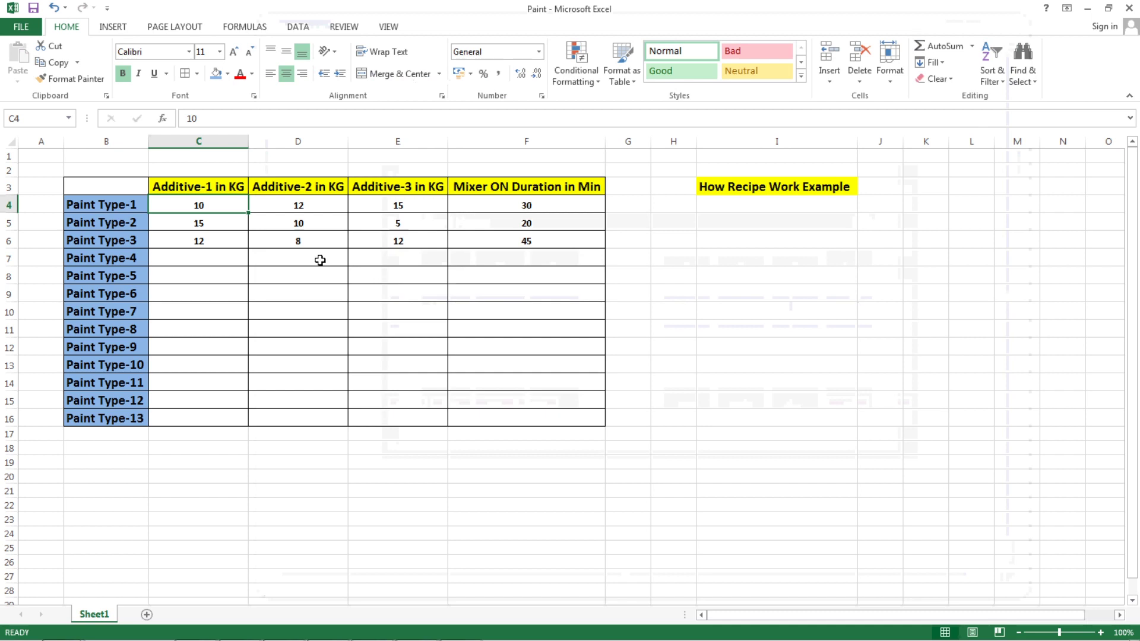
key(alt+Tab)
text(12)
key(Return)
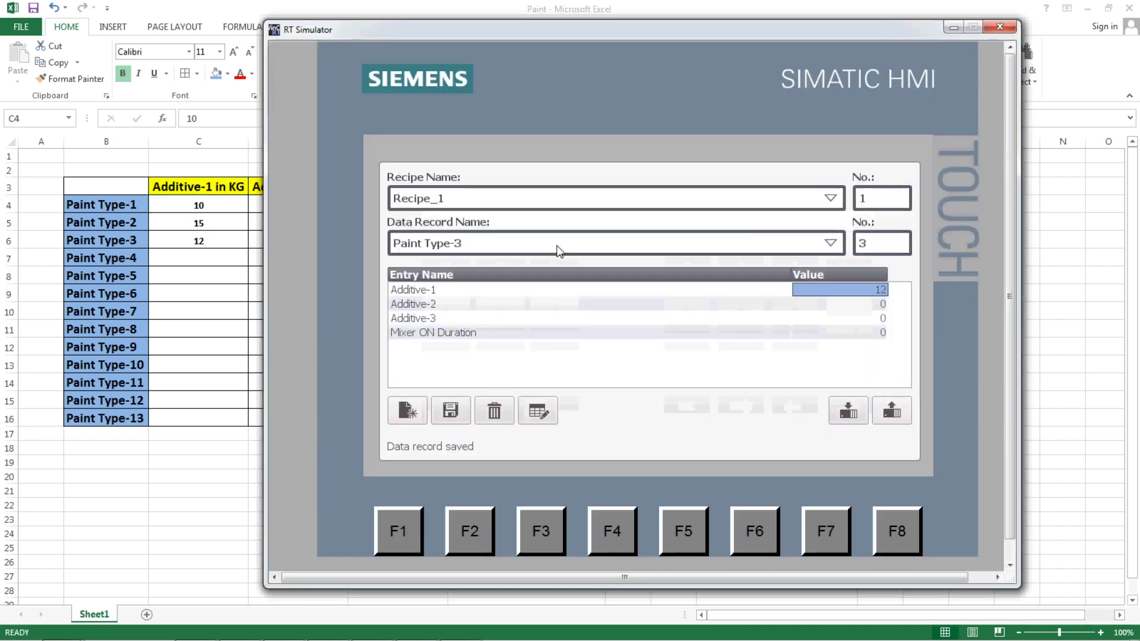
click(853, 312)
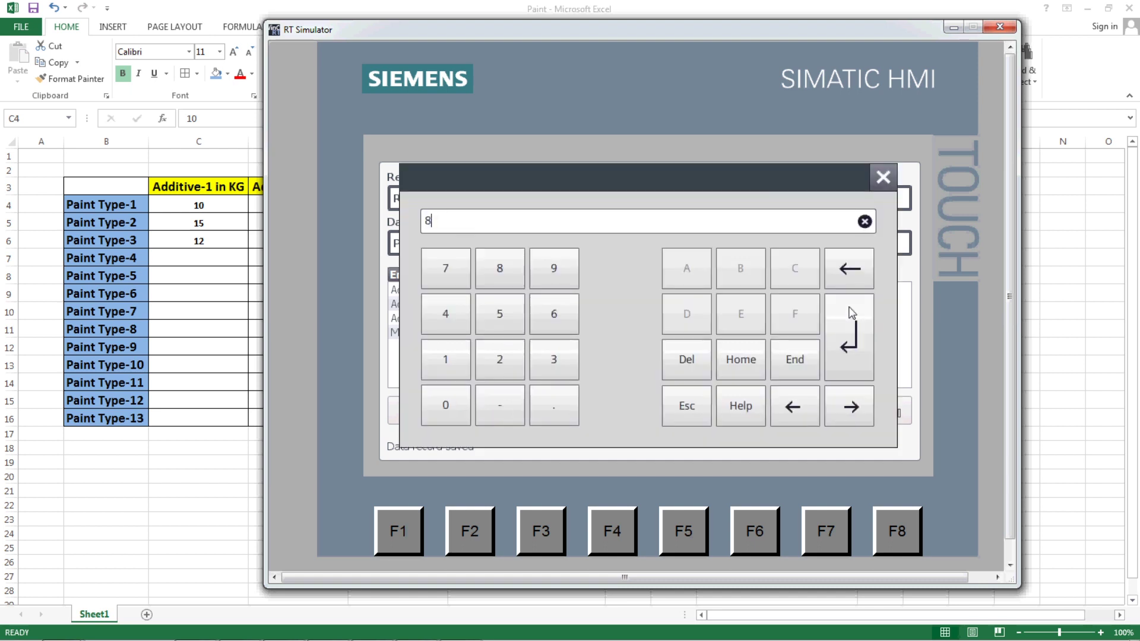
click(853, 313)
click(851, 327)
click(852, 327)
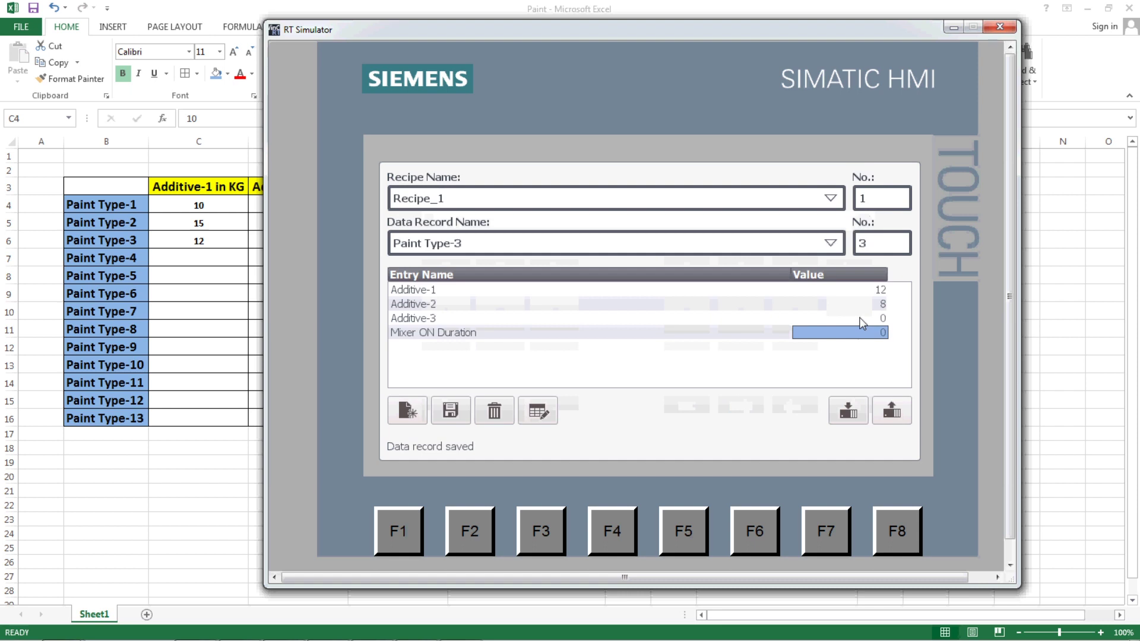
Set Additive-3 to 12 and Mixer ON Duration to 45, and save the Paint Type-3 data record
click(862, 319)
text(12)
click(863, 323)
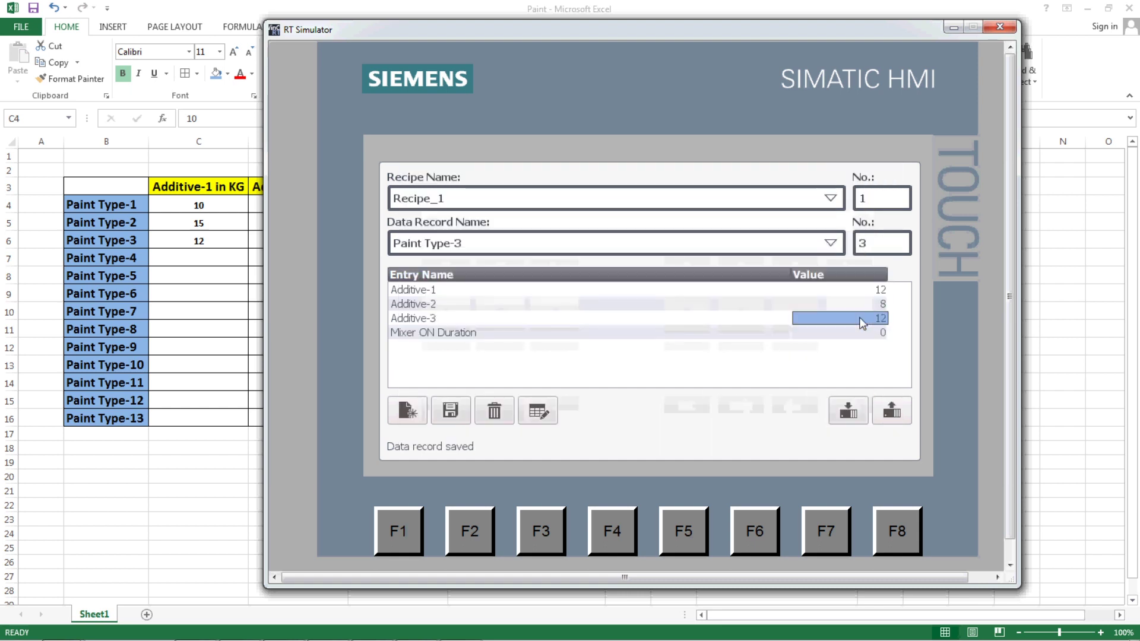
click(862, 331)
text(45)
click(862, 332)
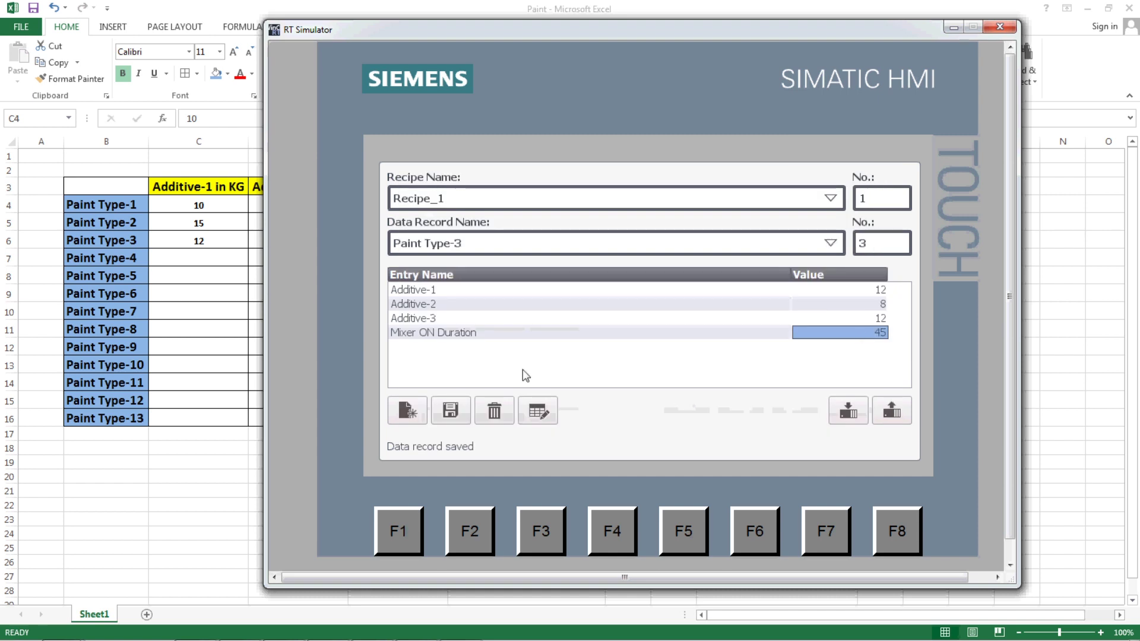
click(458, 417)
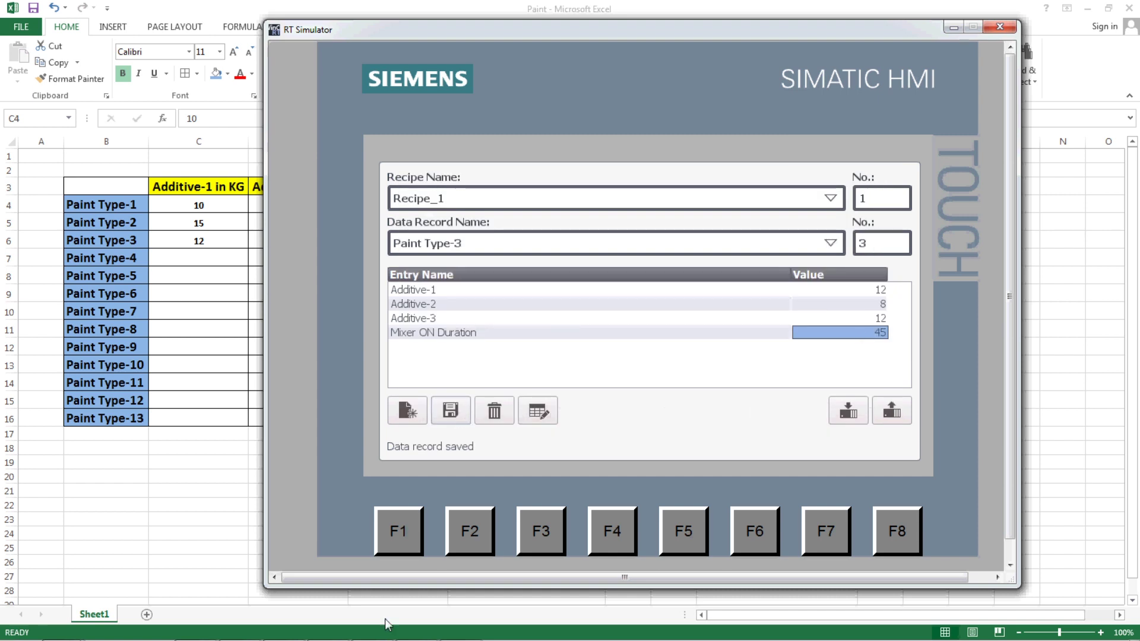
Switch to TIA Portal, open the Recipe1 [DB1] data block and go online with PLC_1
mouse_move(389, 638)
click(284, 627)
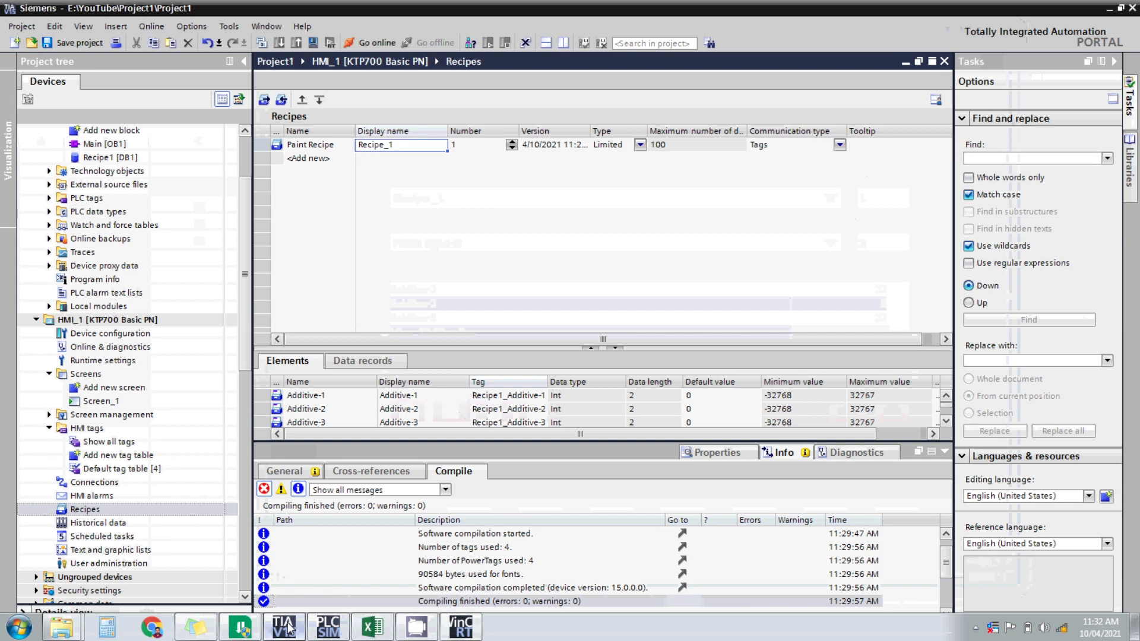
scroll(247, 181, up, 1)
scroll(246, 181, up, 2)
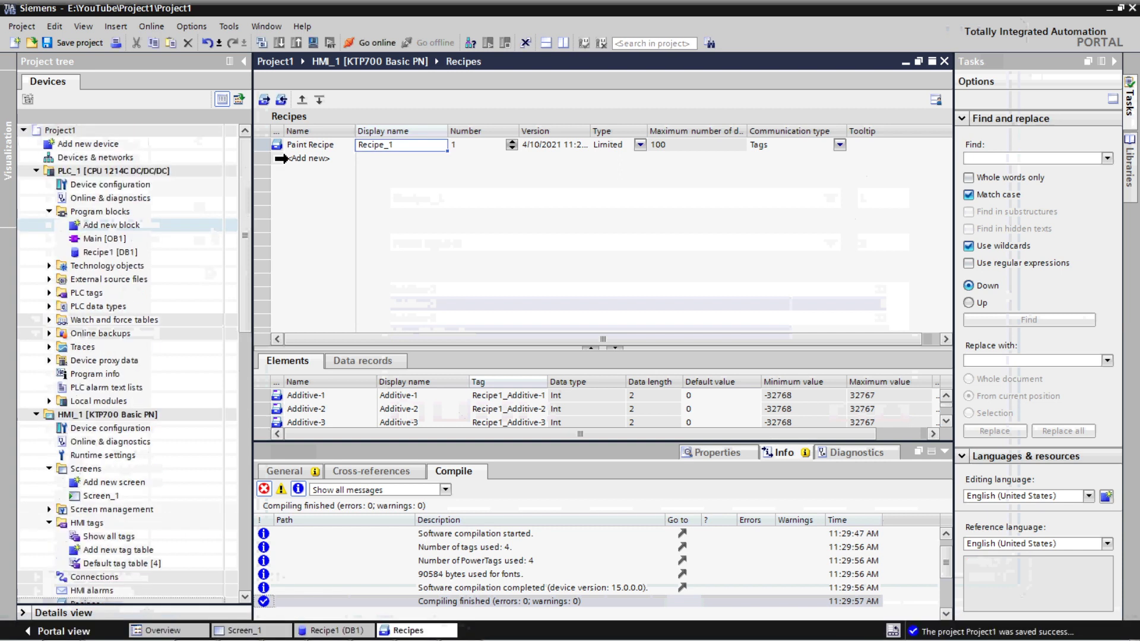
double_click(126, 253)
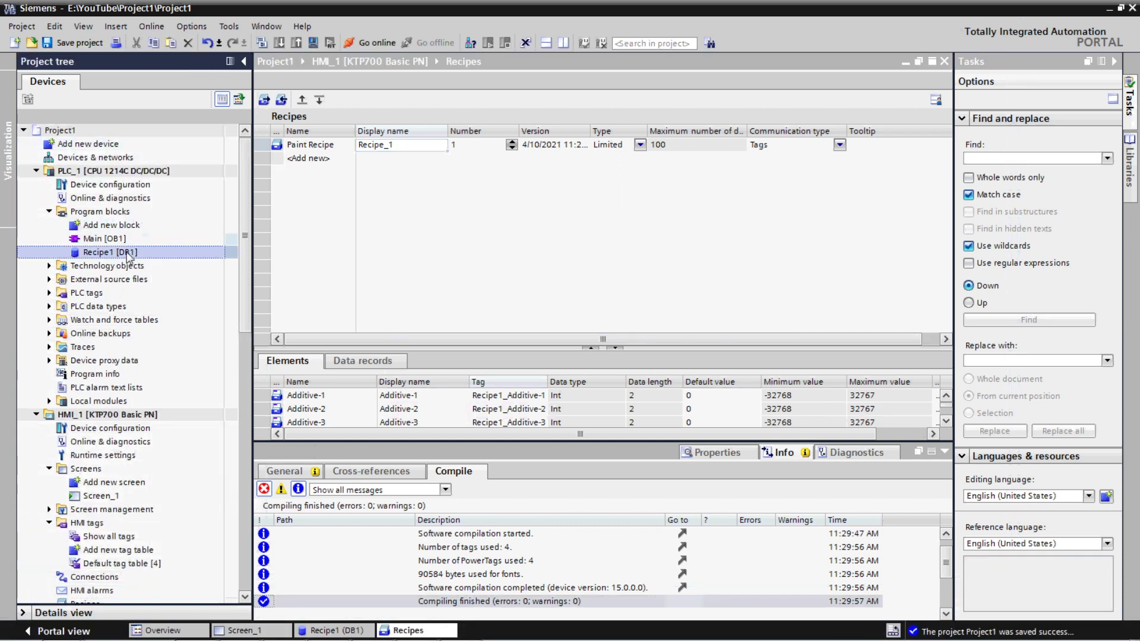
click(151, 171)
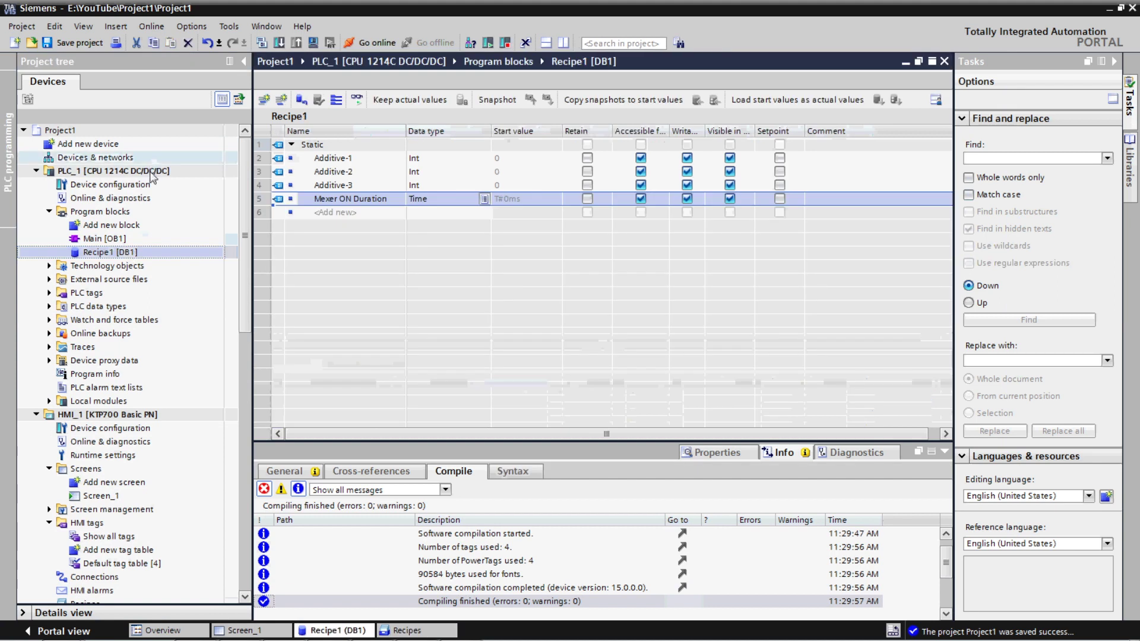
click(367, 43)
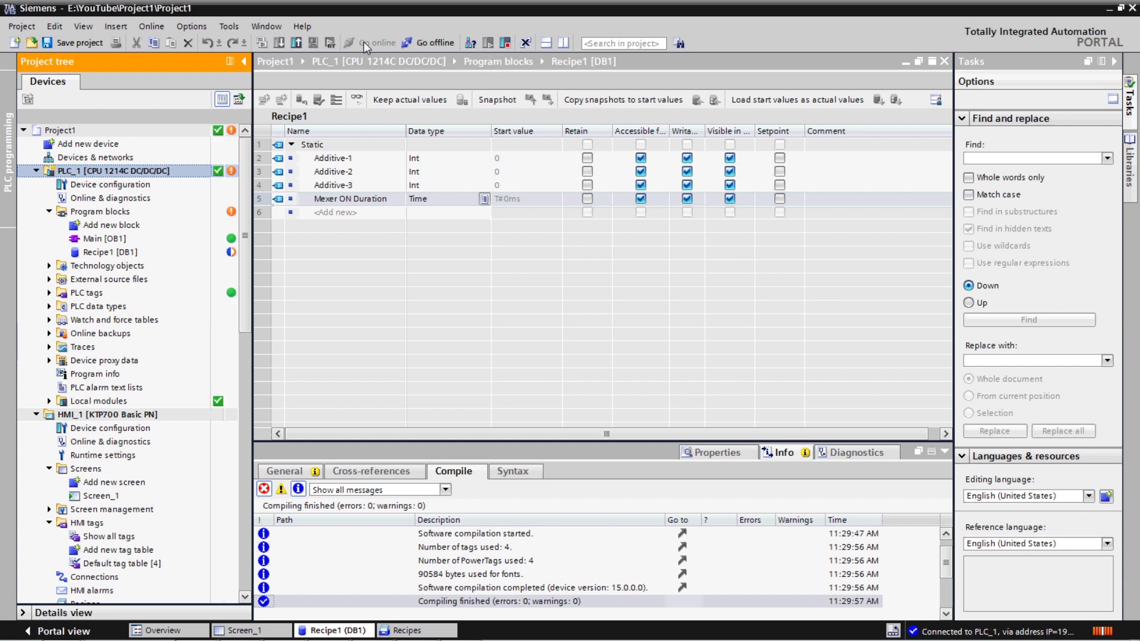
Download only the software changes to PLC_1 and finish with the Start module action
right_click(149, 173)
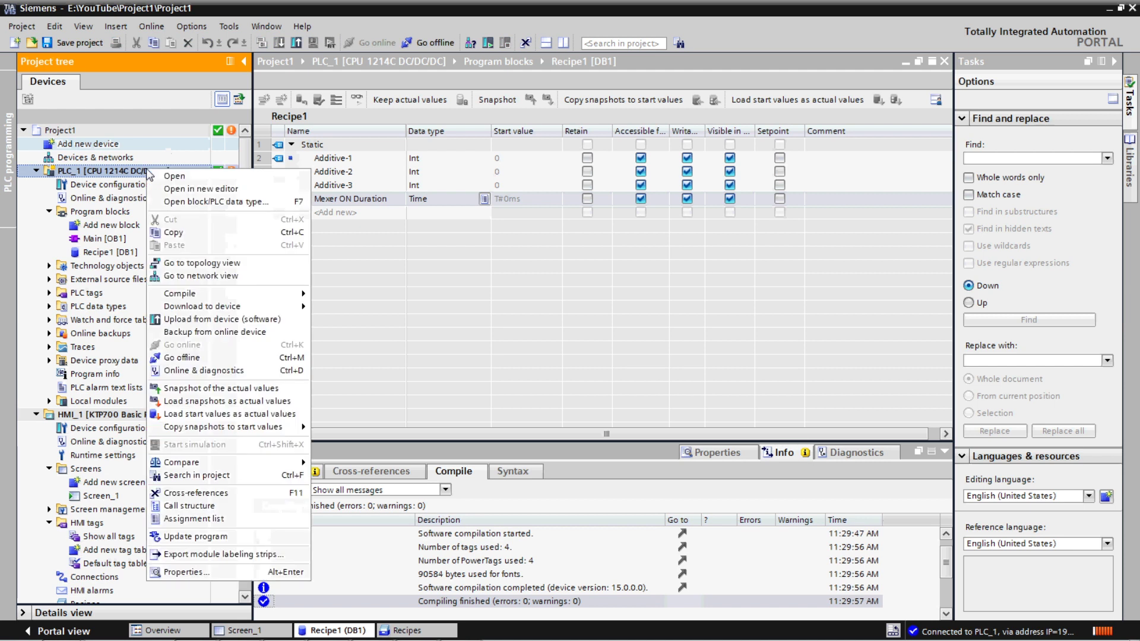
mouse_move(239, 306)
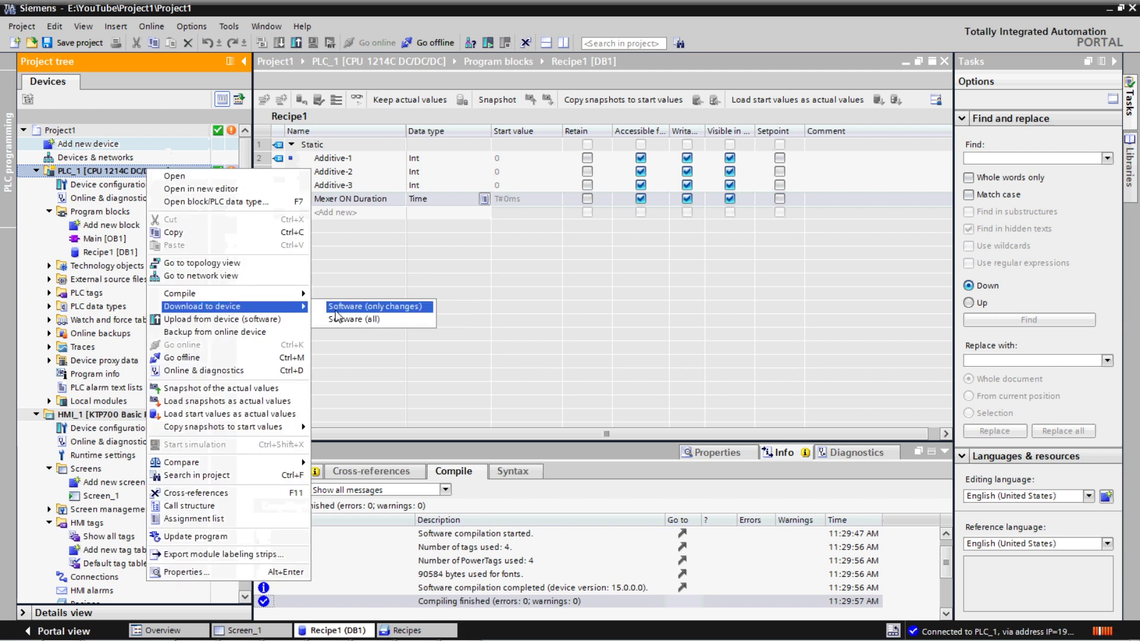
click(337, 308)
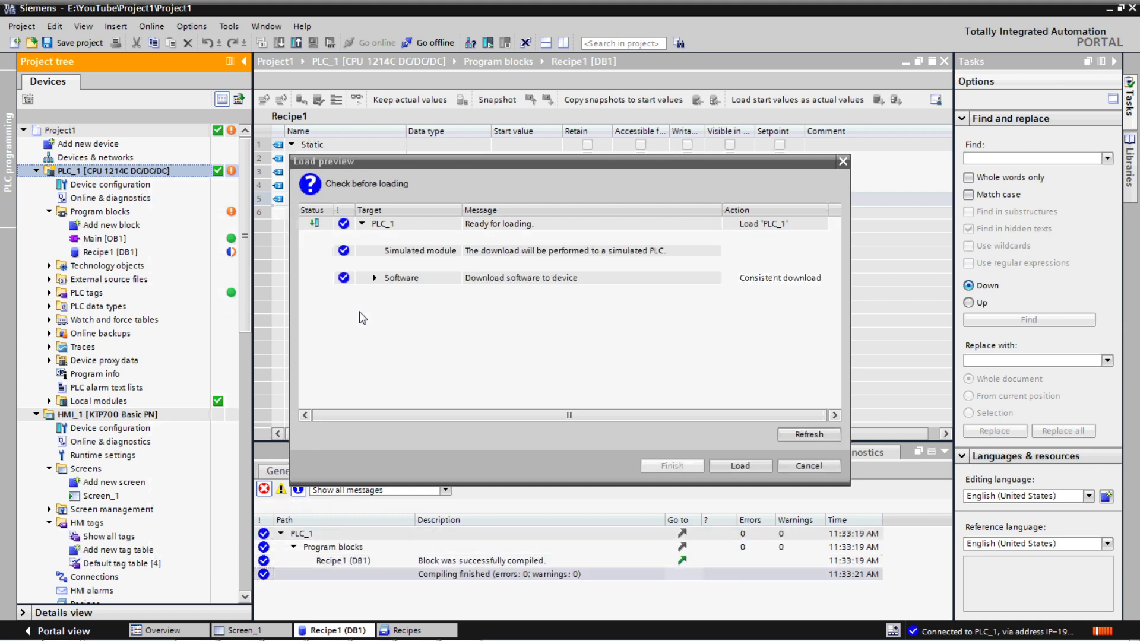
click(727, 466)
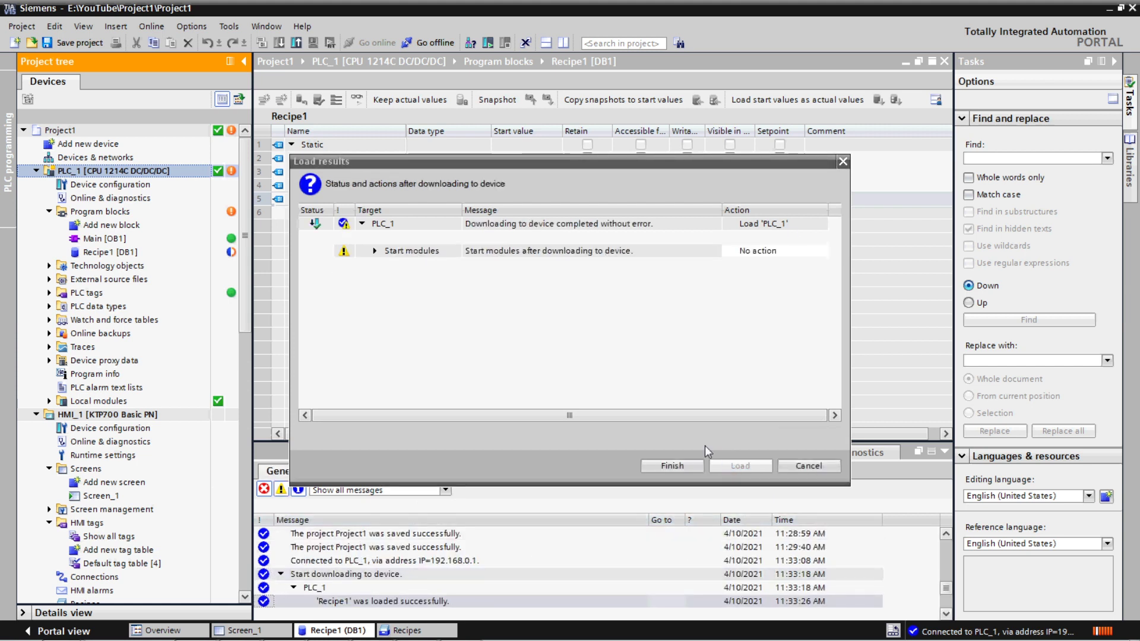
click(822, 254)
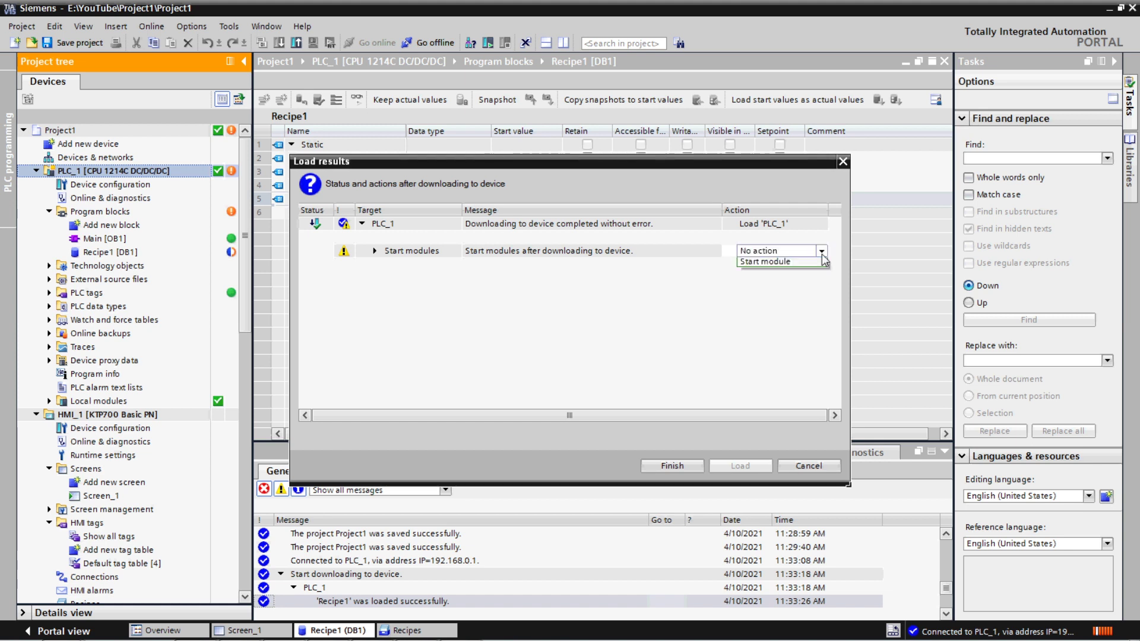
click(808, 273)
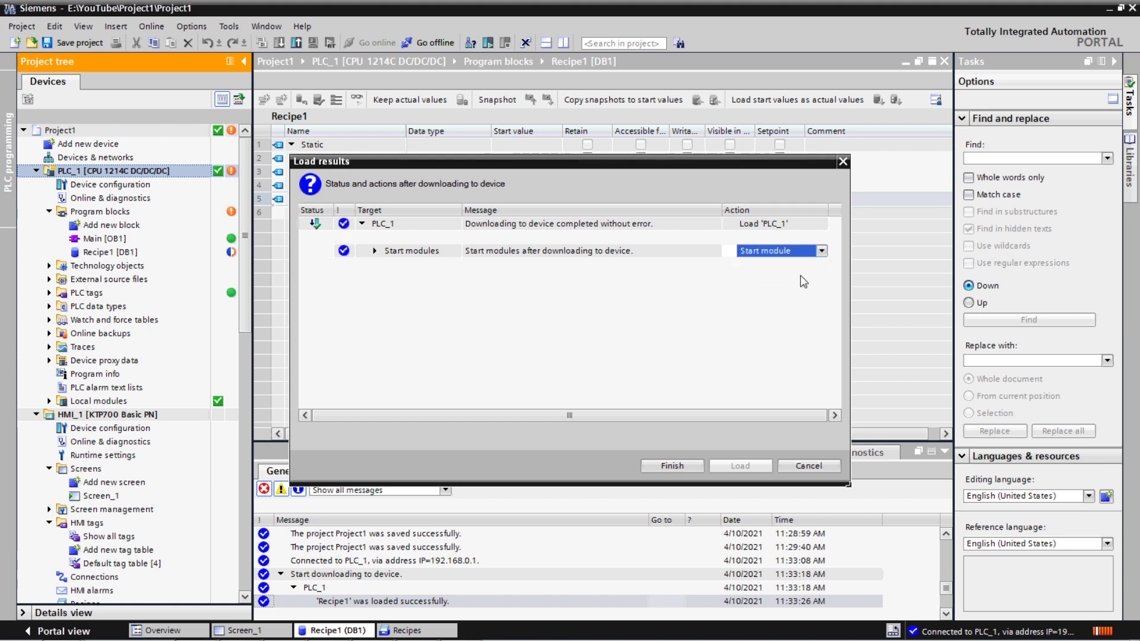
click(680, 465)
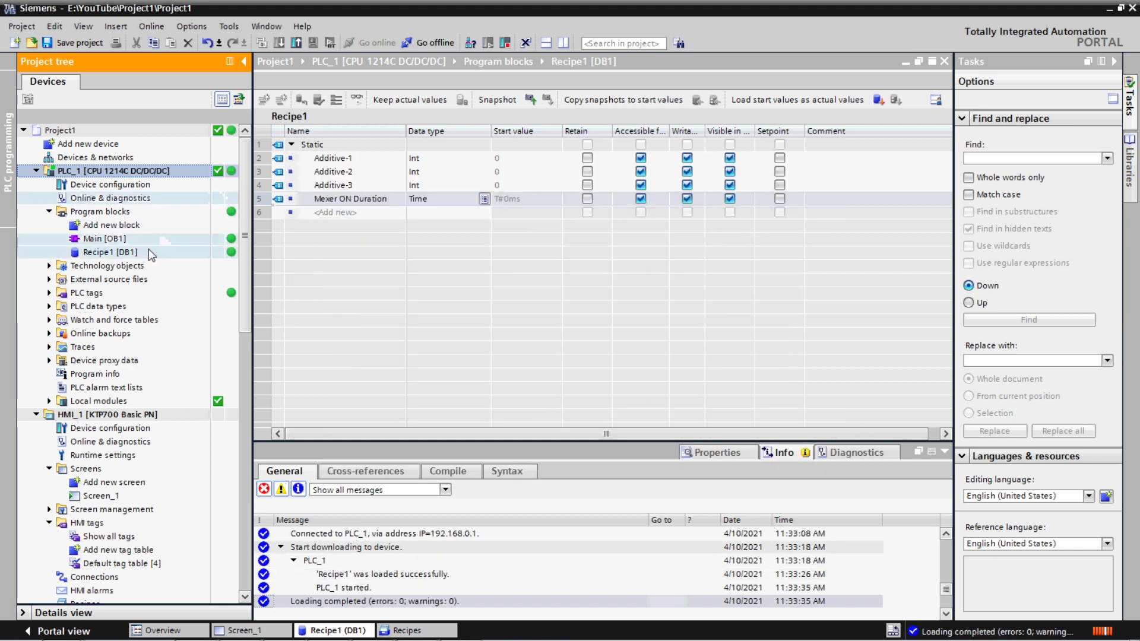
Monitor the Recipe1 data block's live values and place the RT Simulator window so that these values stay in view
double_click(152, 253)
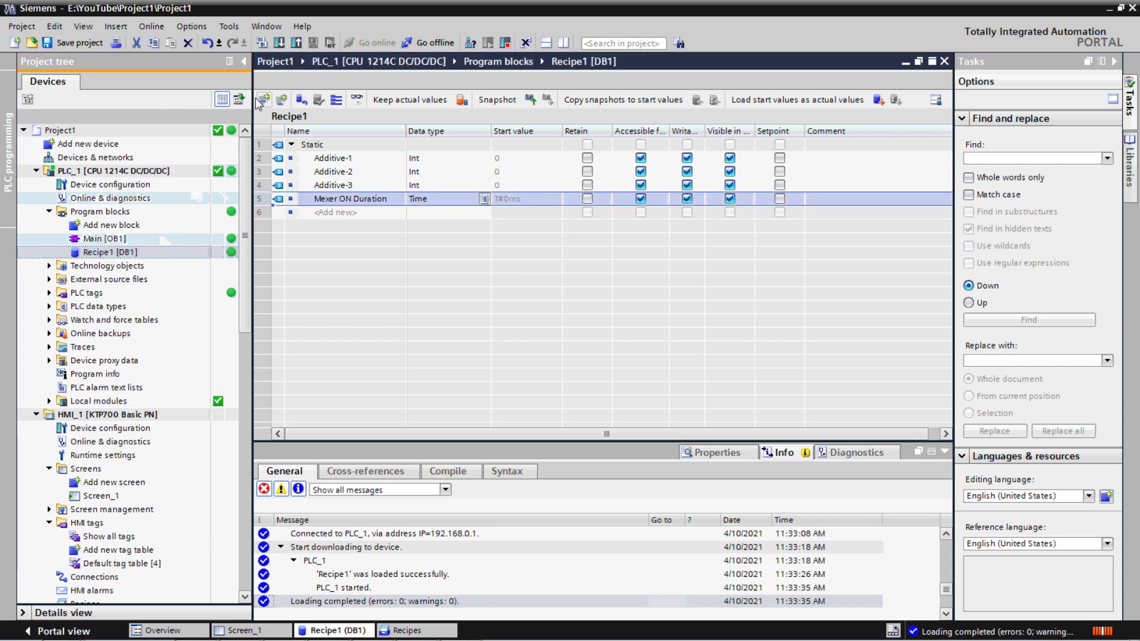
click(357, 99)
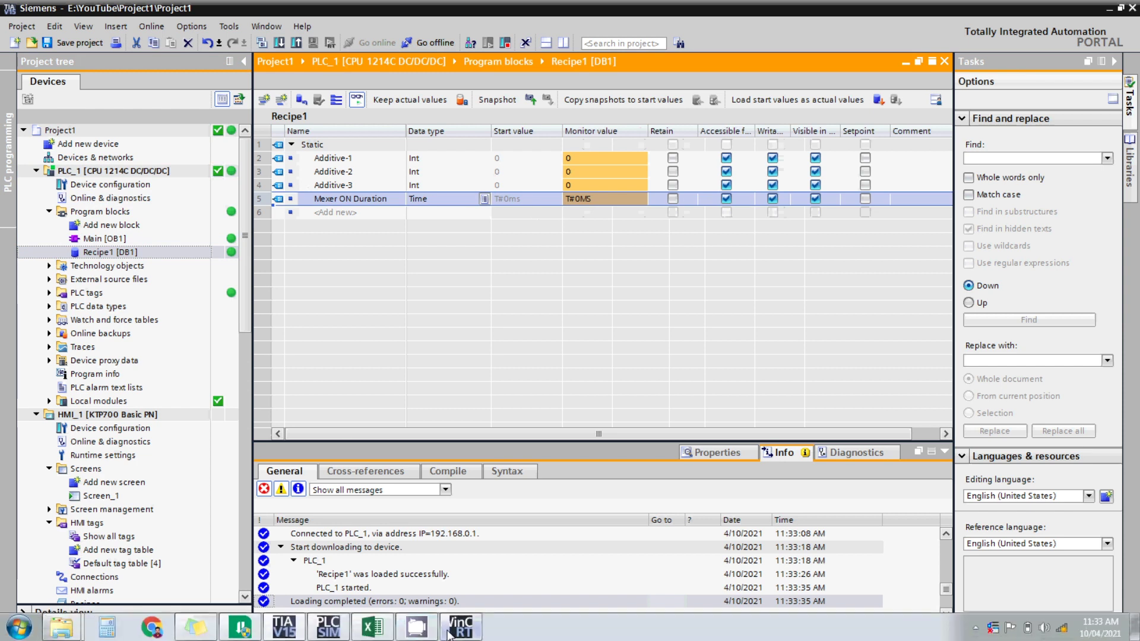
click(450, 635)
drag(605, 37, 487, 237)
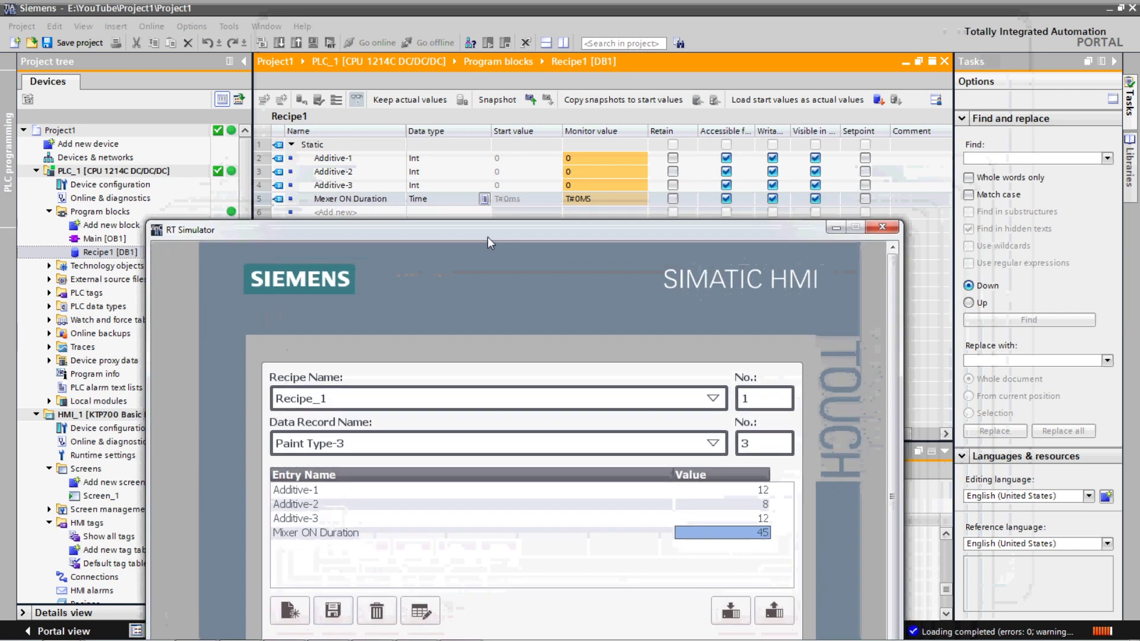
Transfer the Paint Type-1 data record to the PLC and check the Additive-1 and Additive-2 monitor values in Recipe1
click(561, 449)
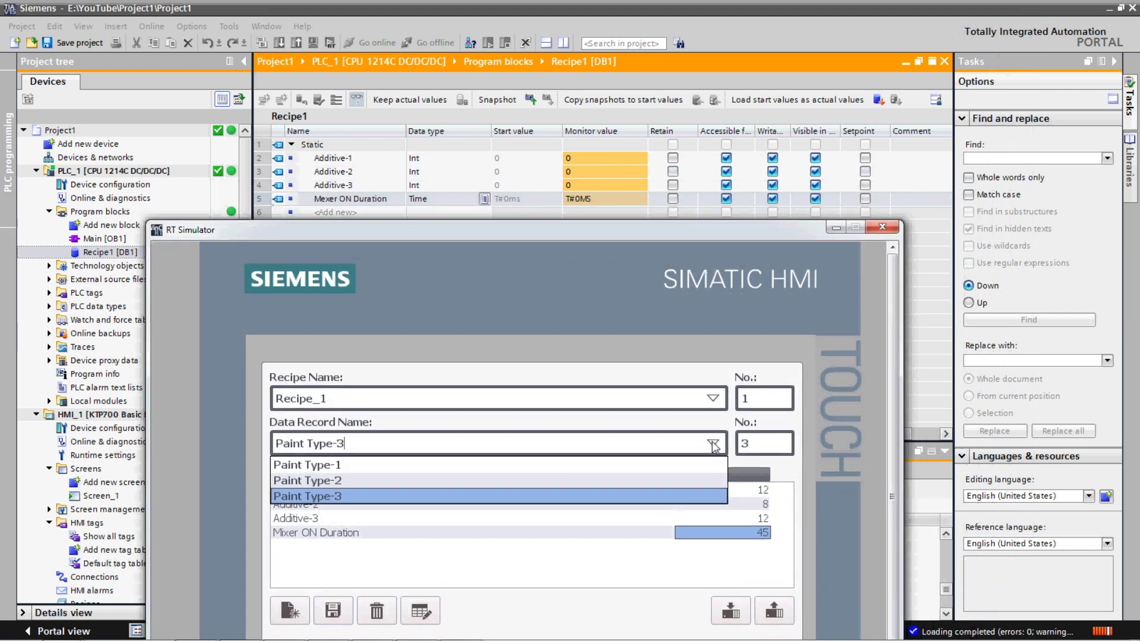
click(555, 464)
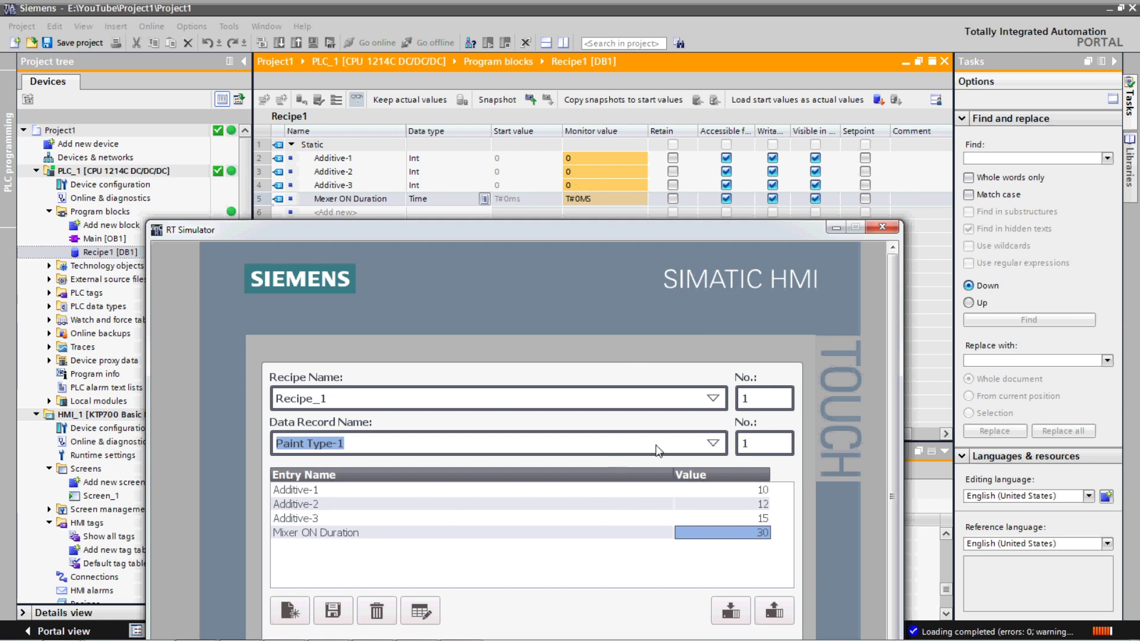
click(735, 618)
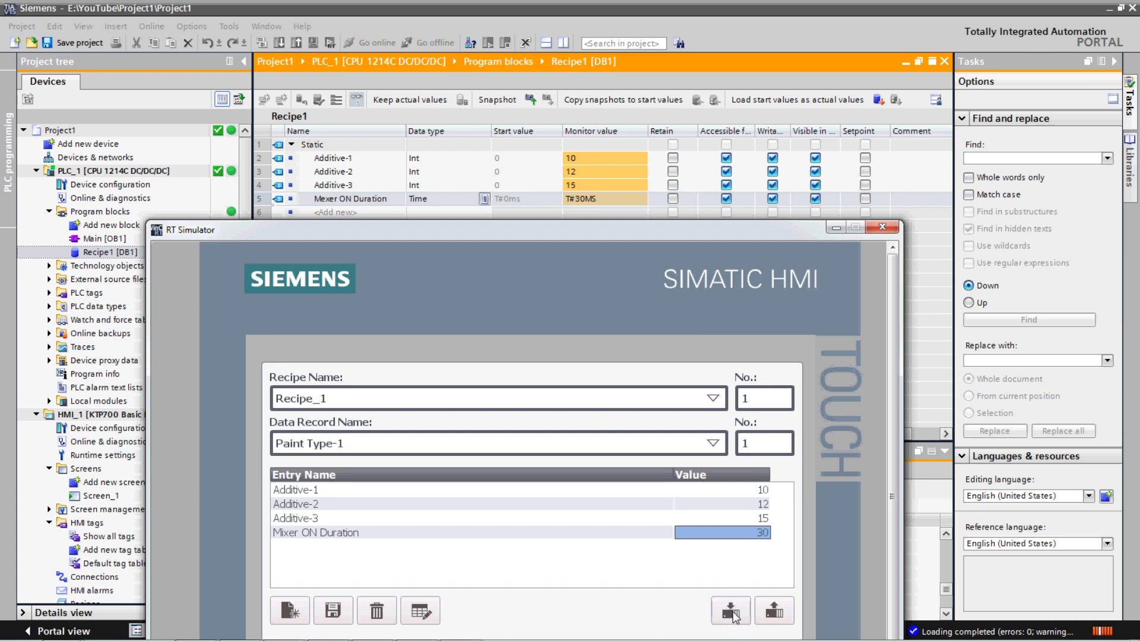
click(591, 162)
click(592, 174)
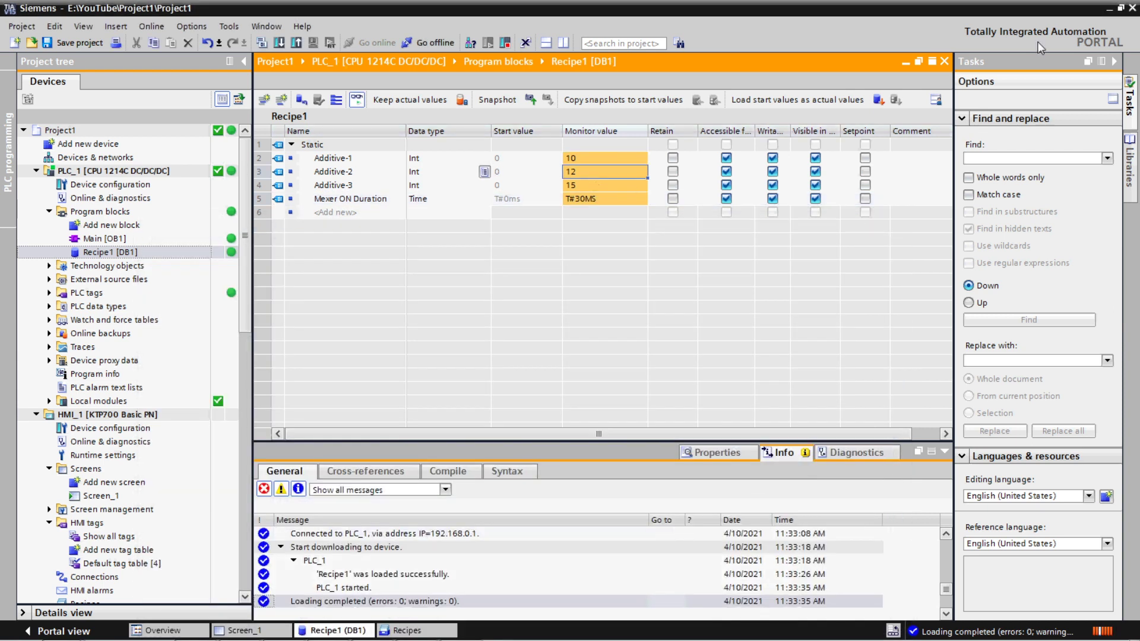
Shrink the TIA Portal window and reposition the RT Simulator so the Recipe1 monitor values and the recipe view show together
click(1120, 8)
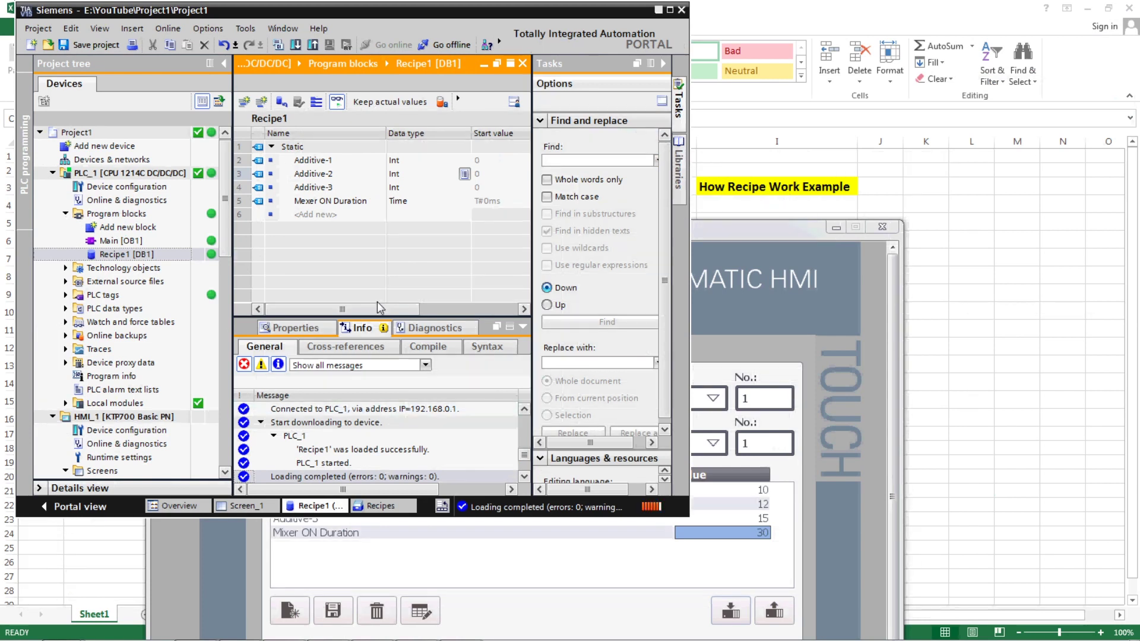
click(665, 64)
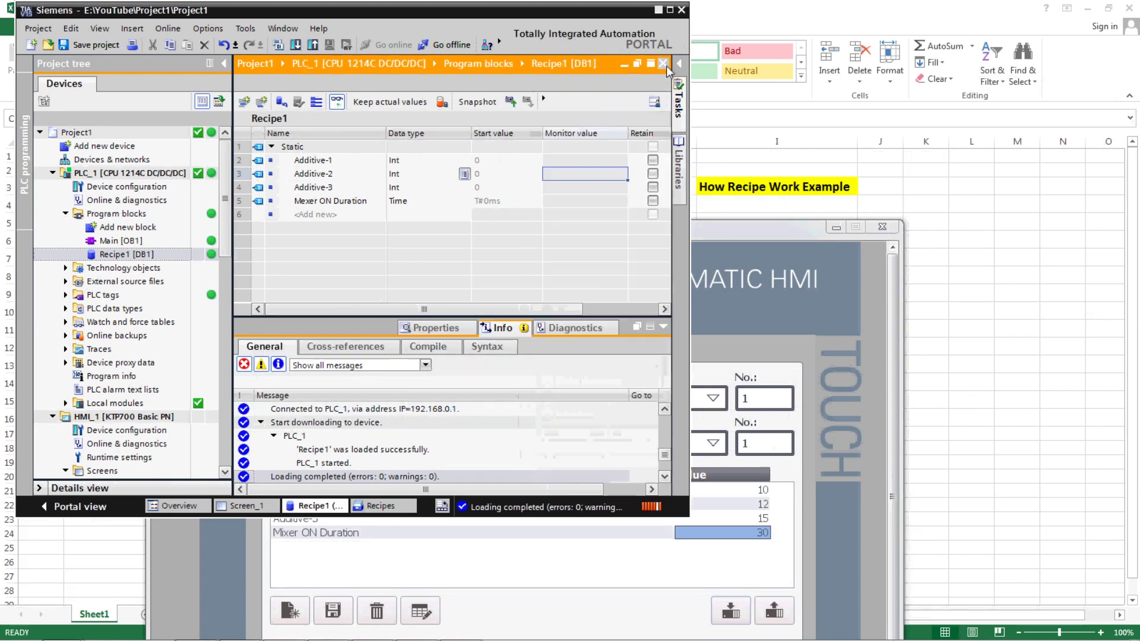
click(748, 231)
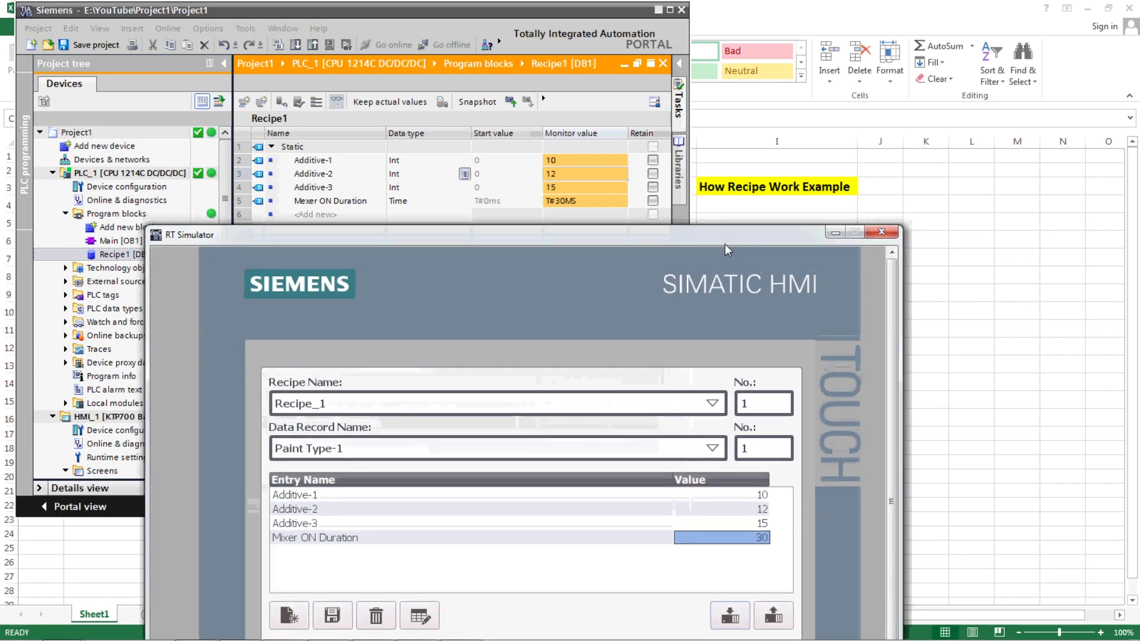
drag(725, 244, 779, 263)
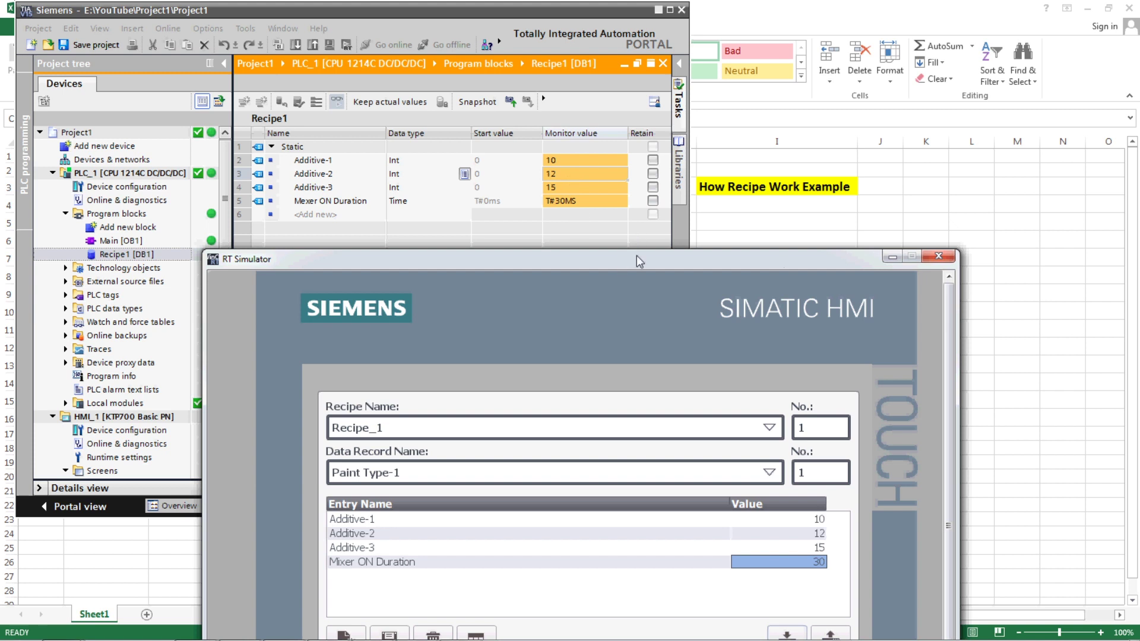
drag(637, 257, 640, 226)
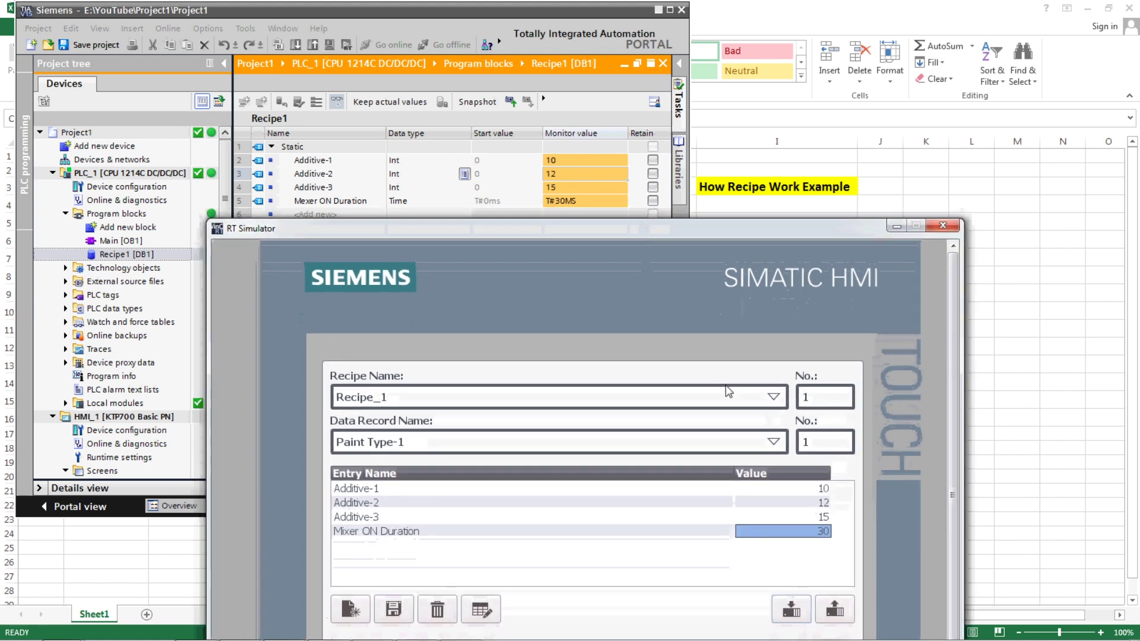
Select the Paint Type-2 data record in the recipe view and transfer it to the PLC
click(775, 443)
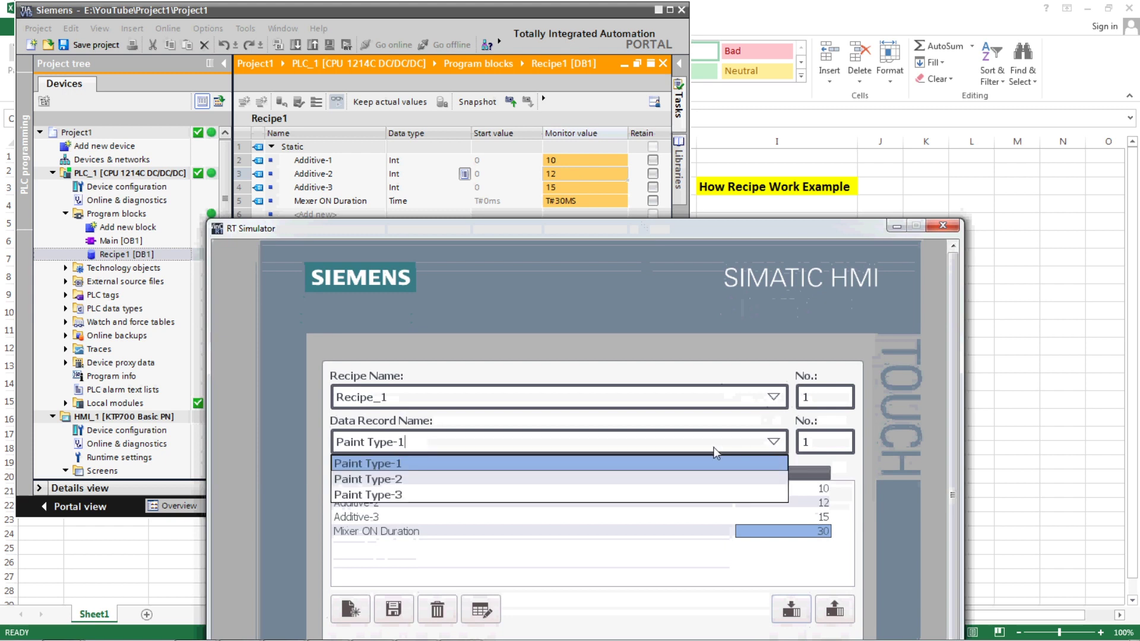
click(529, 479)
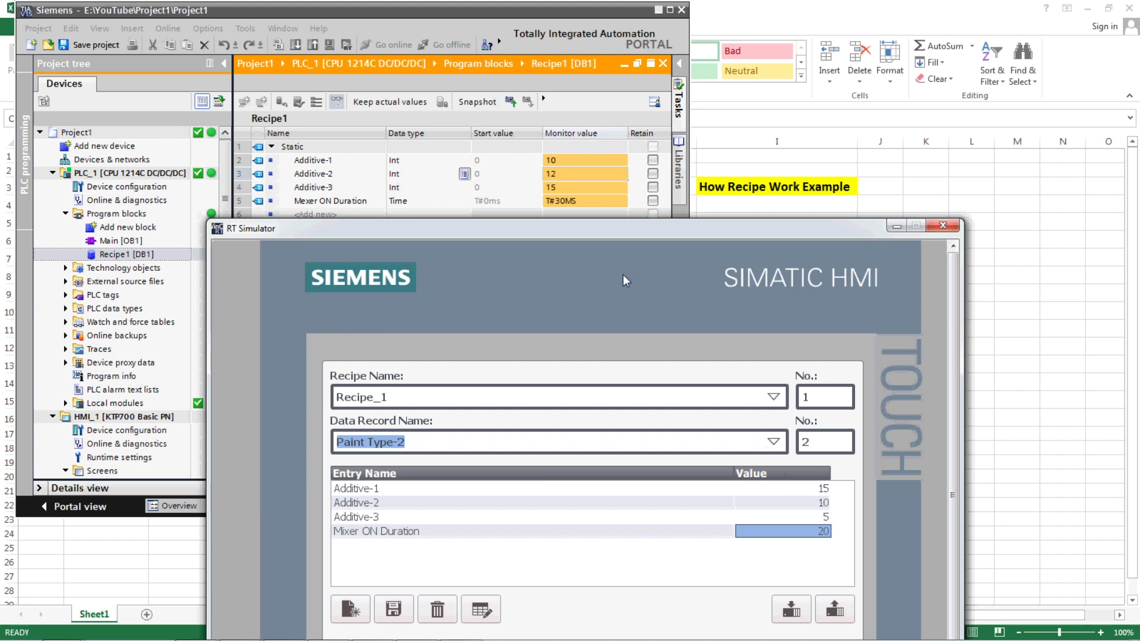
click(585, 164)
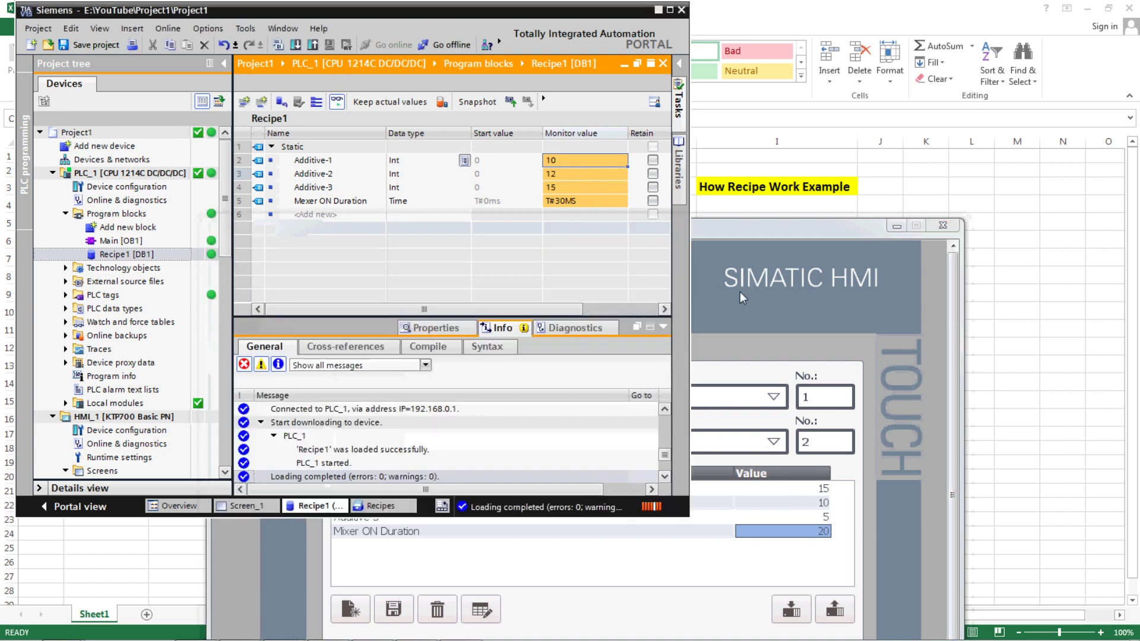
click(752, 231)
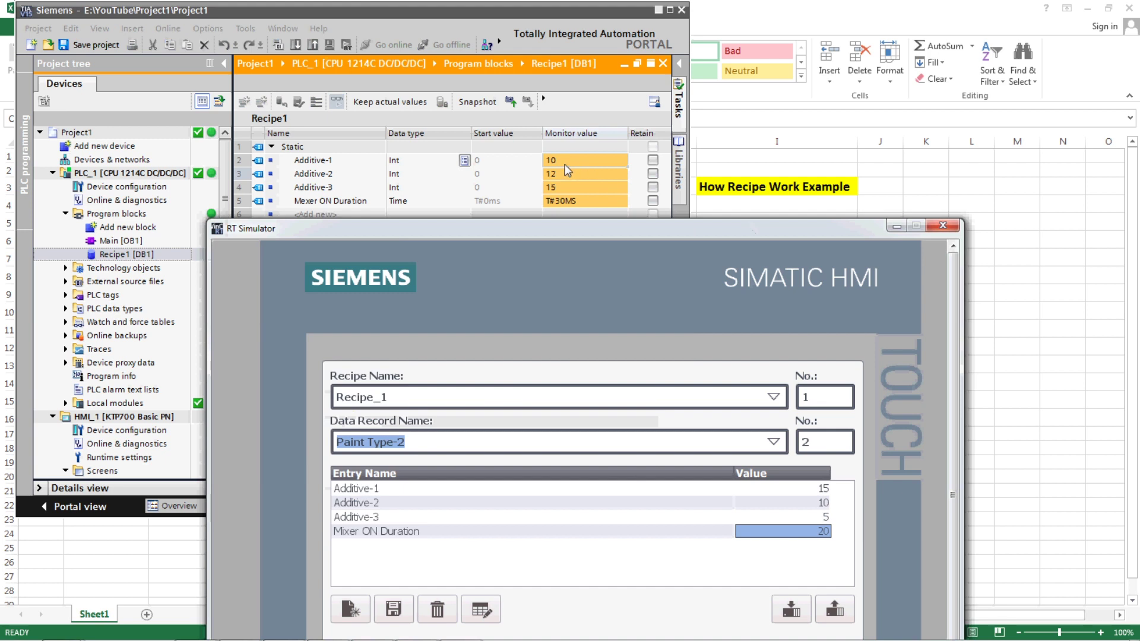
click(792, 612)
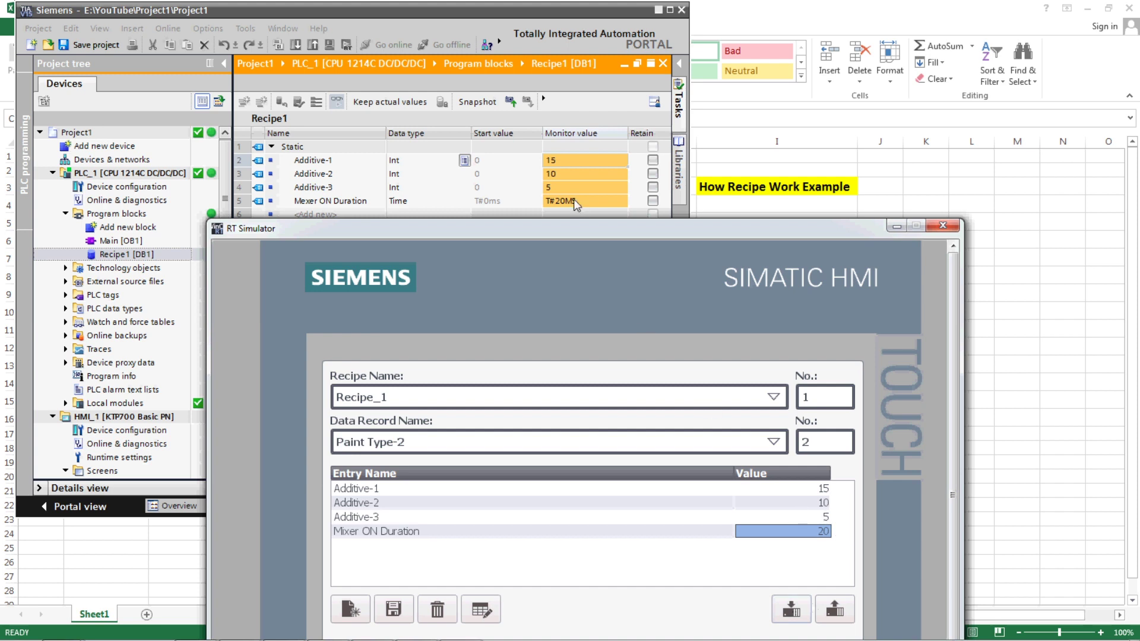
Transfer the Paint Type-3 data record to the PLC with the Recipe1 monitor values kept in view
drag(569, 232, 569, 106)
click(775, 315)
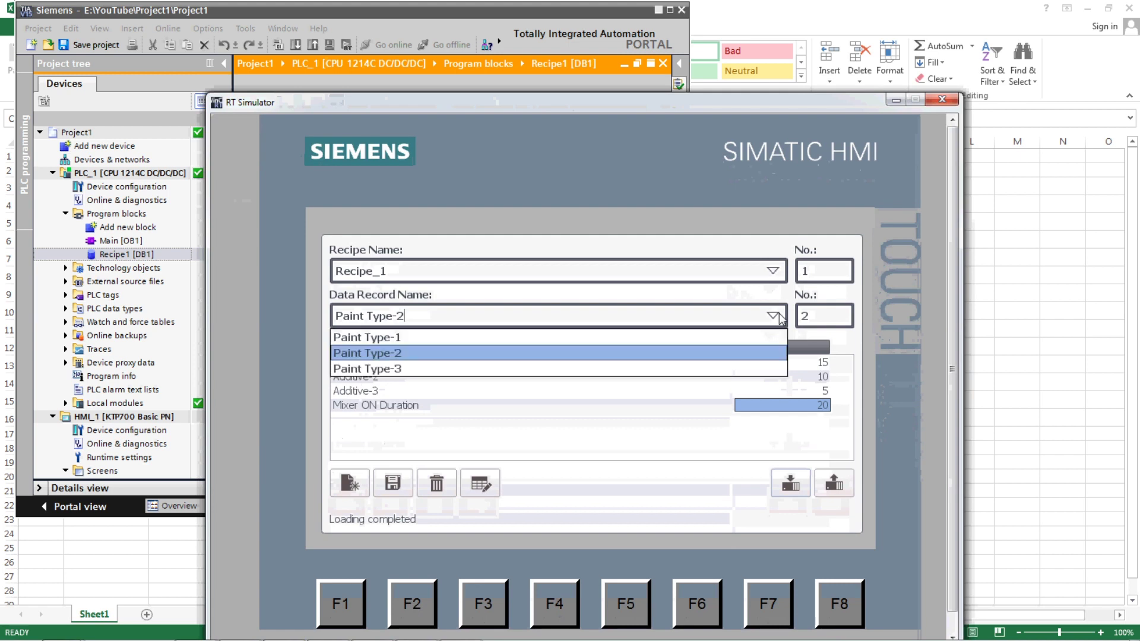
click(641, 374)
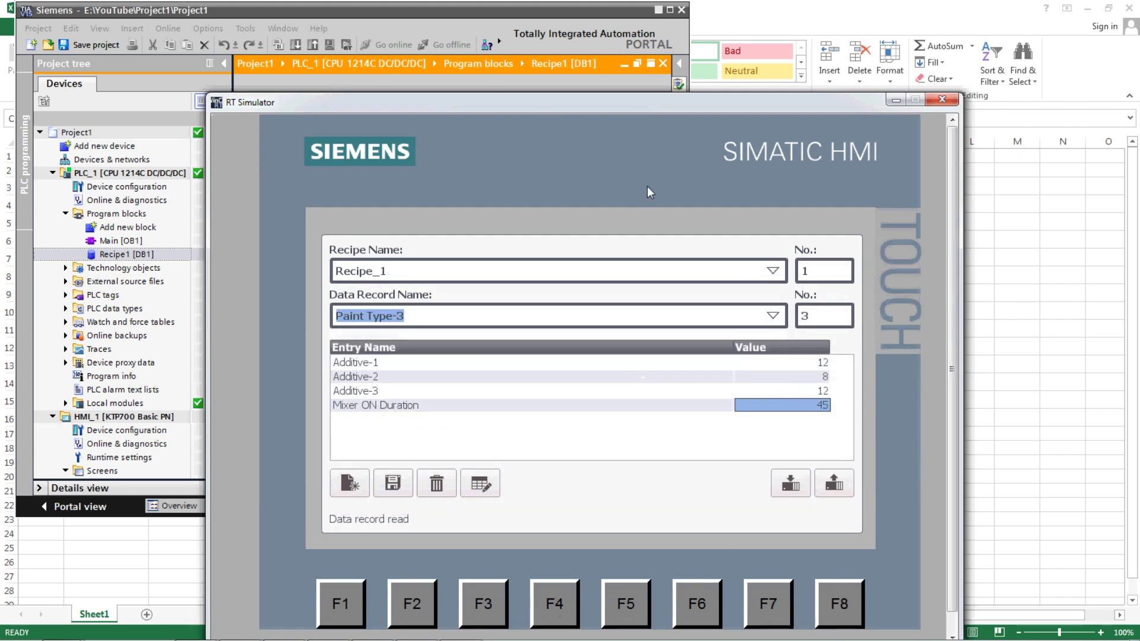
drag(648, 112, 615, 237)
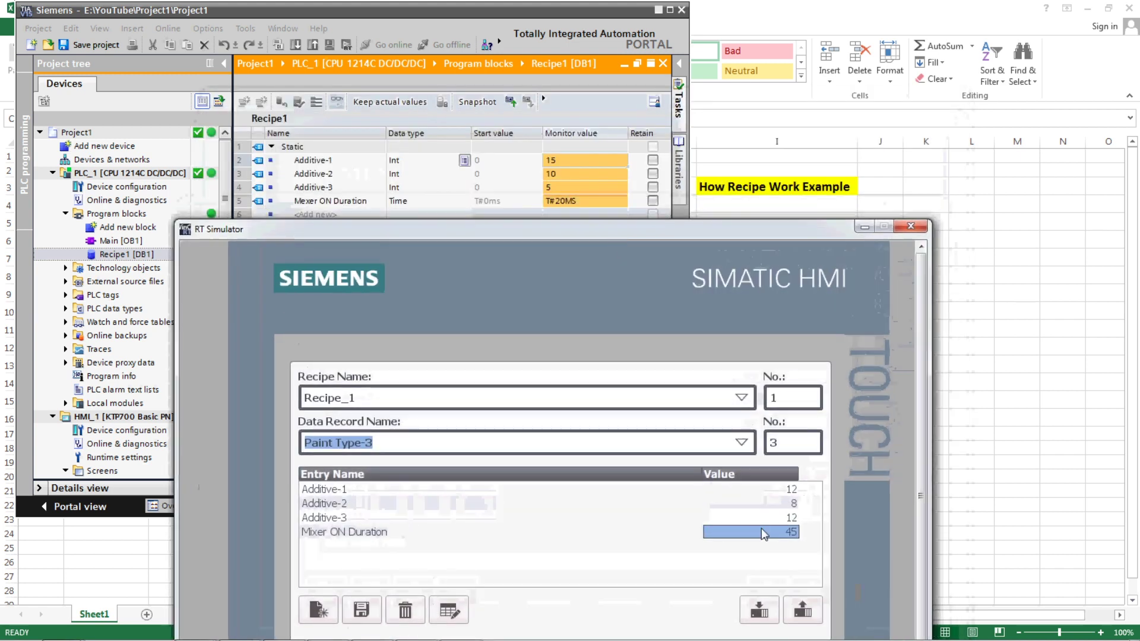
click(770, 617)
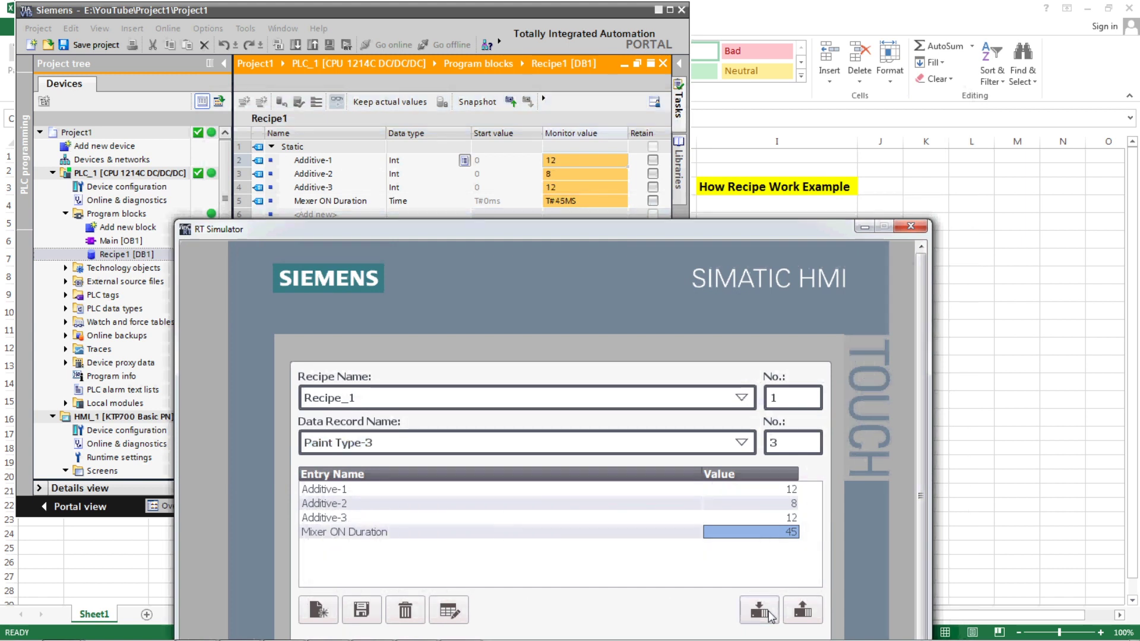
Select the Paint Type-1 data record and read the current PLC values into it
click(749, 442)
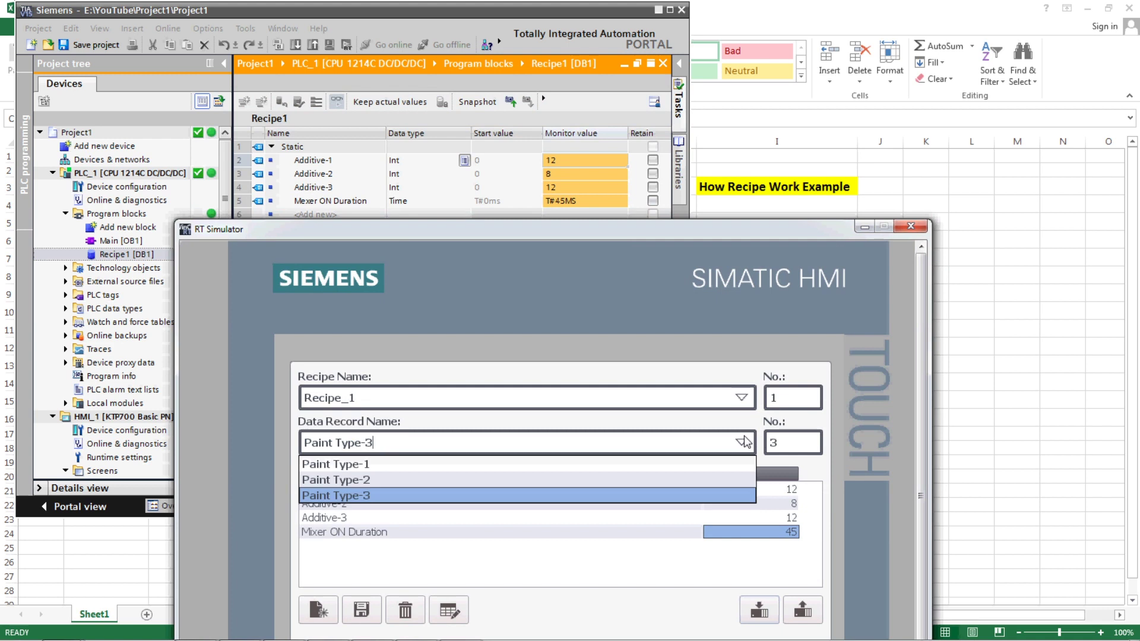
click(647, 464)
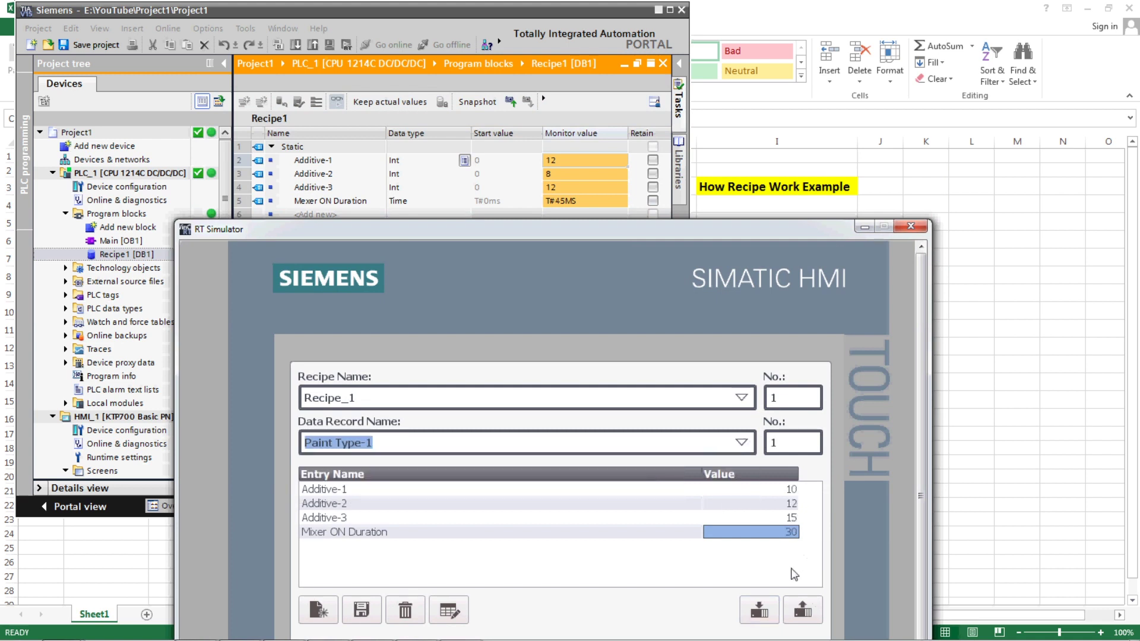
click(807, 615)
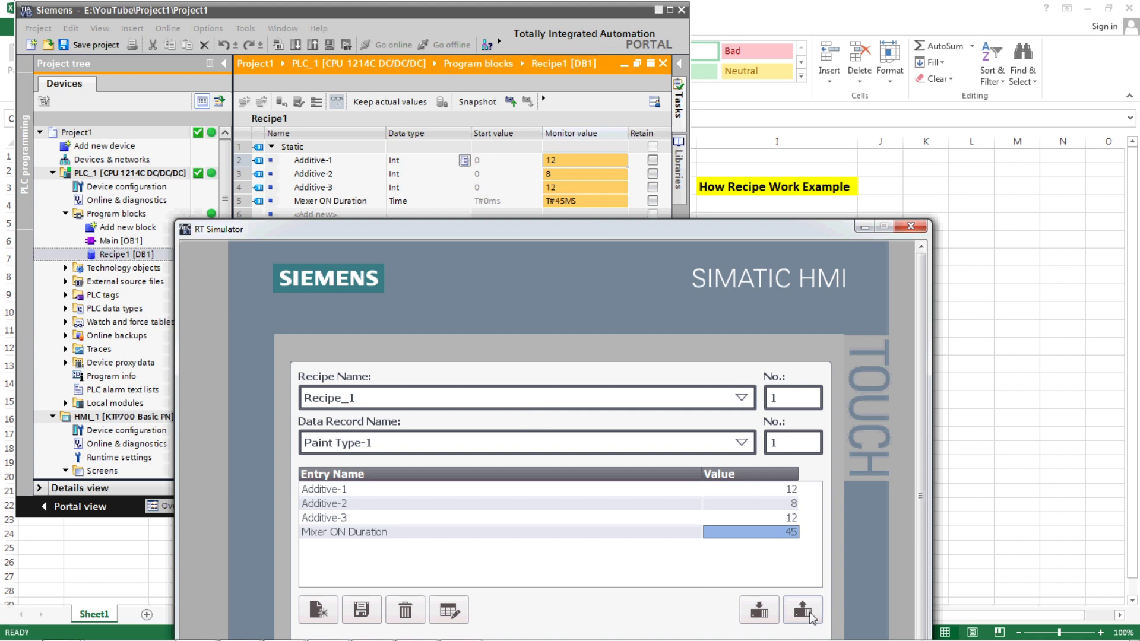
Switch to the Paint Type-2 data record and save the changes made to Paint Type-1
drag(583, 233, 606, 77)
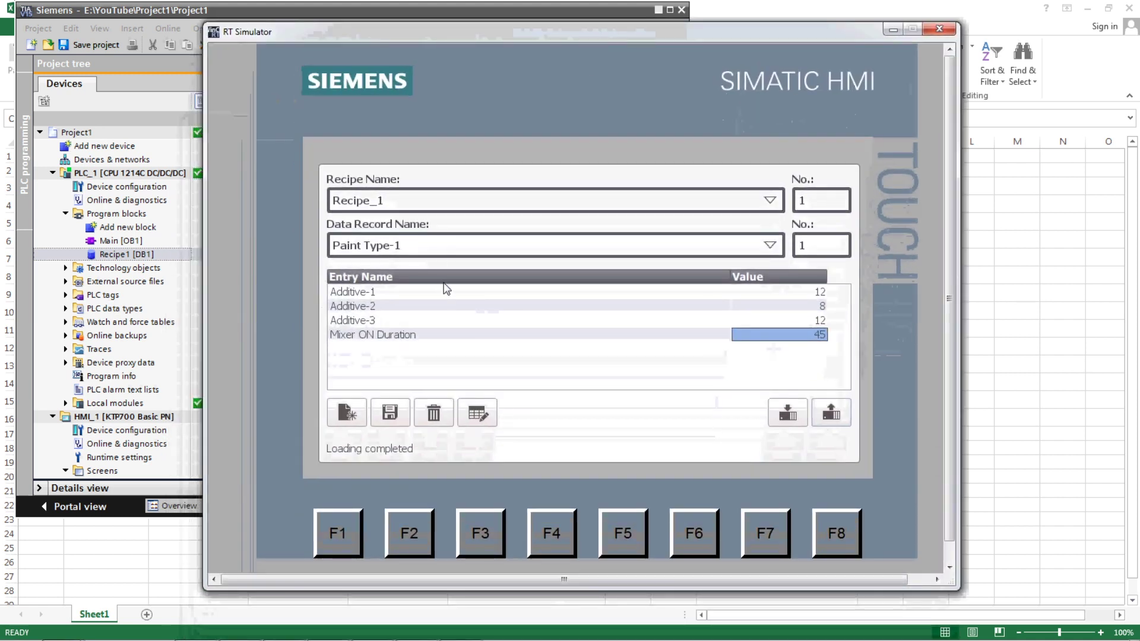
click(767, 248)
click(604, 285)
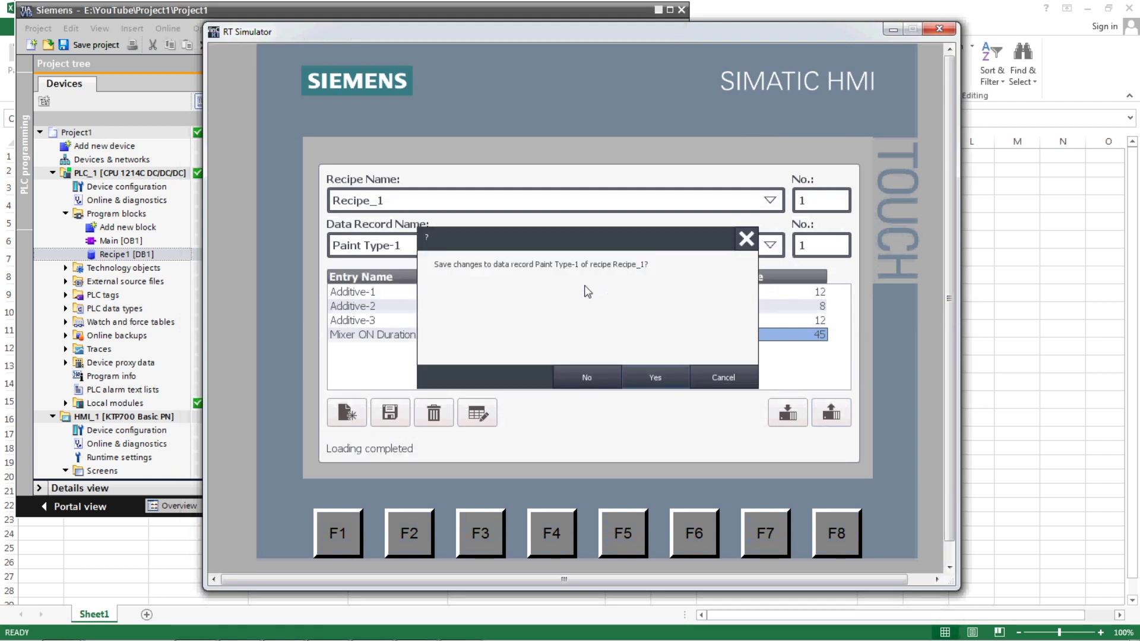
click(652, 371)
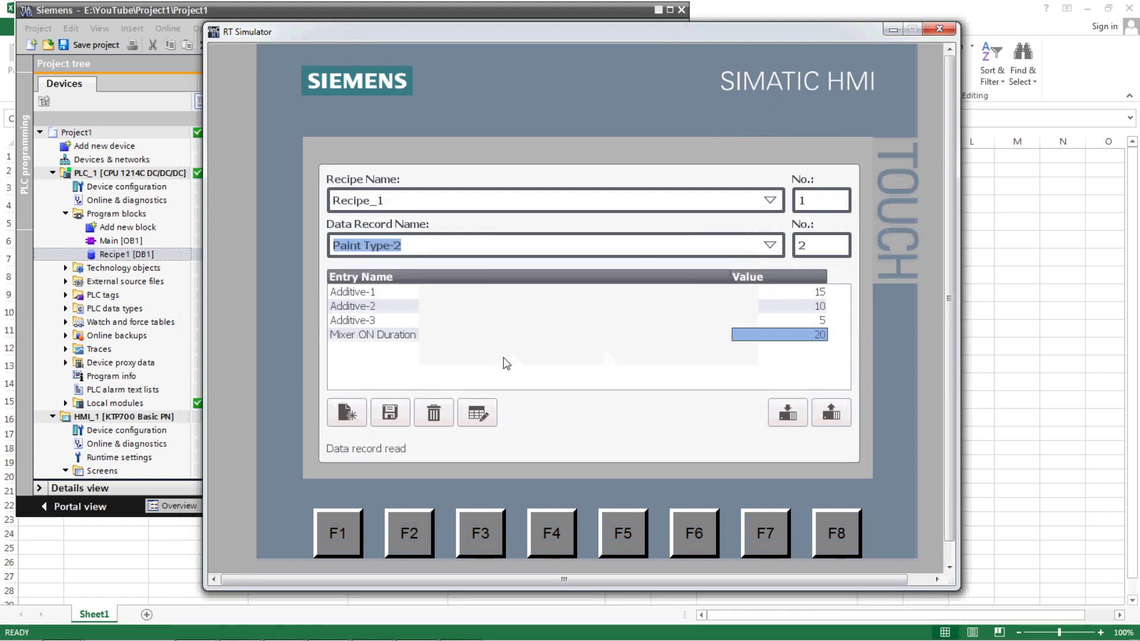
Rename the Paint Type-2 data record as Paint Example
click(476, 419)
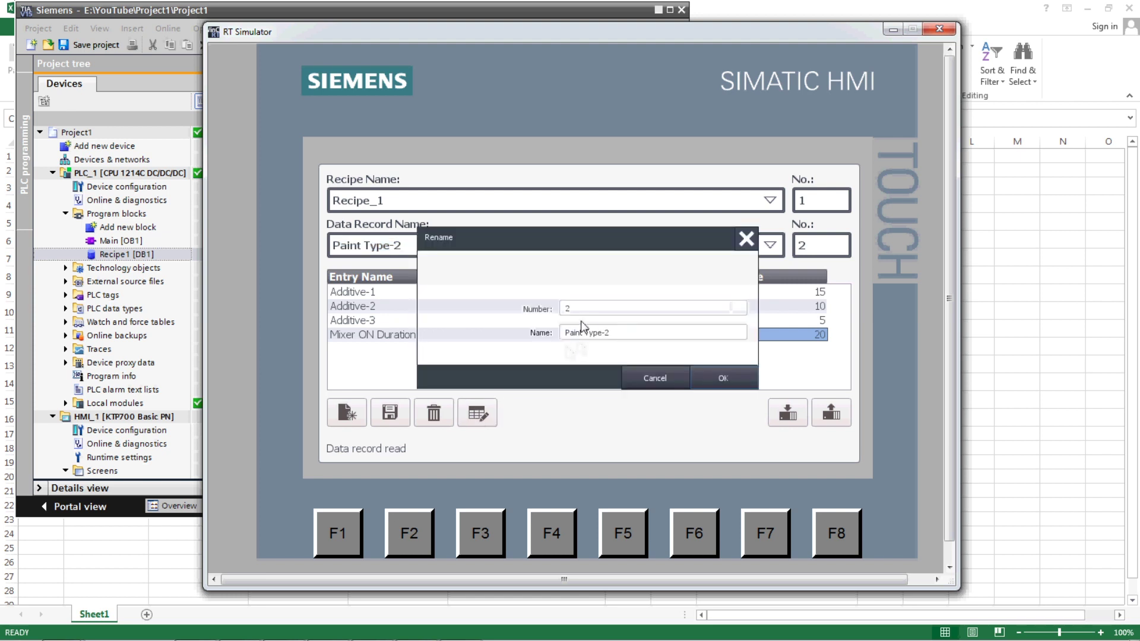
click(622, 338)
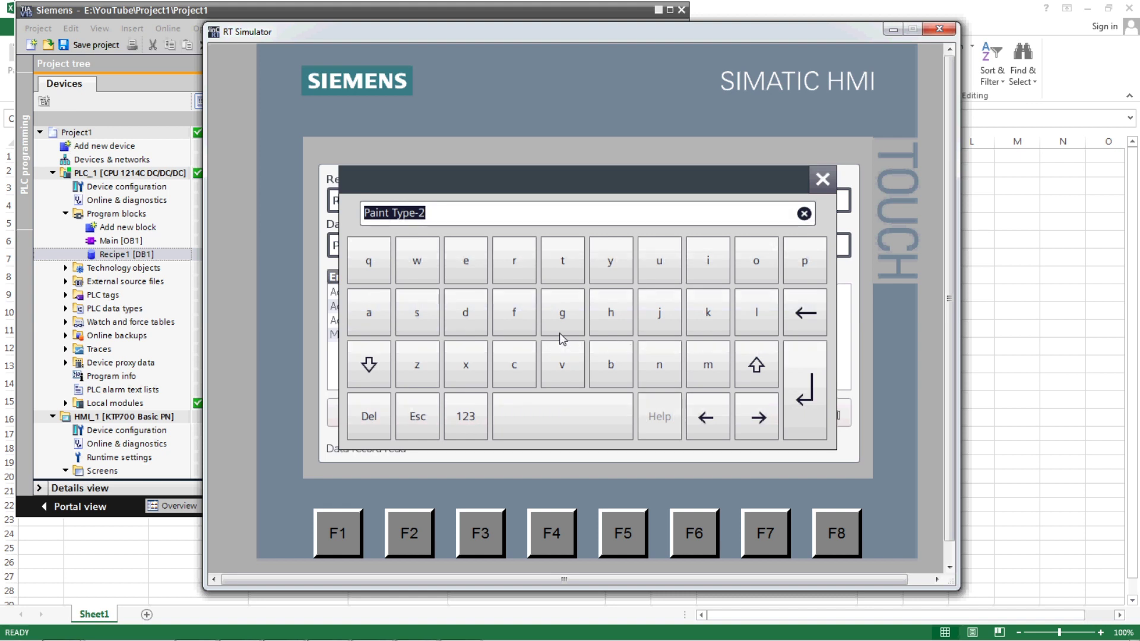
text(Paint)
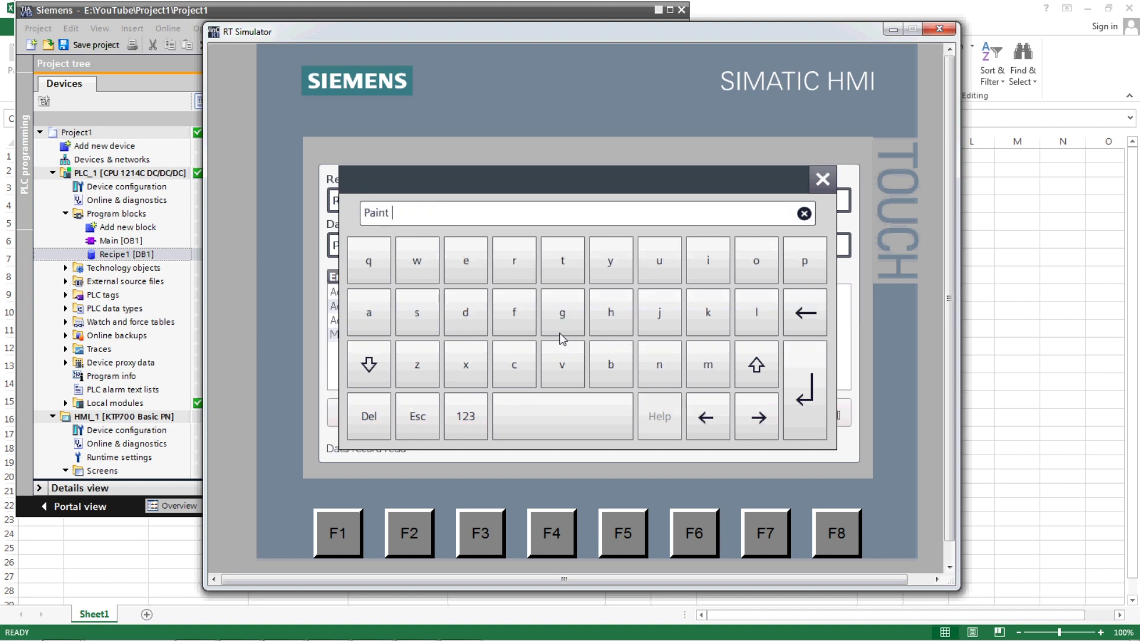
key(shift)
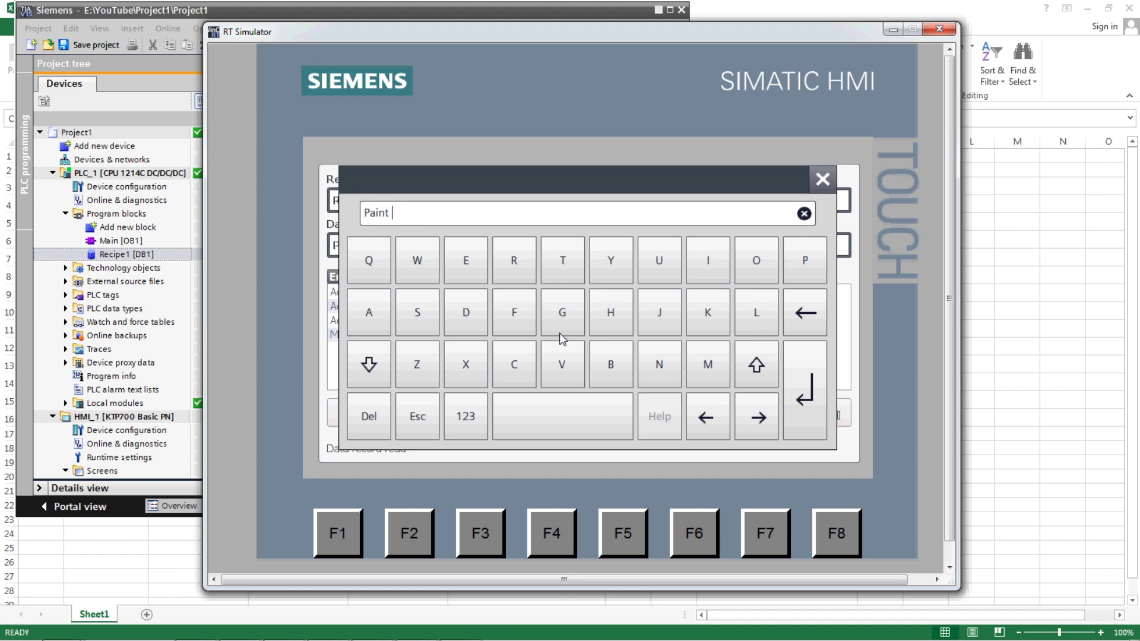
text(Exampl)
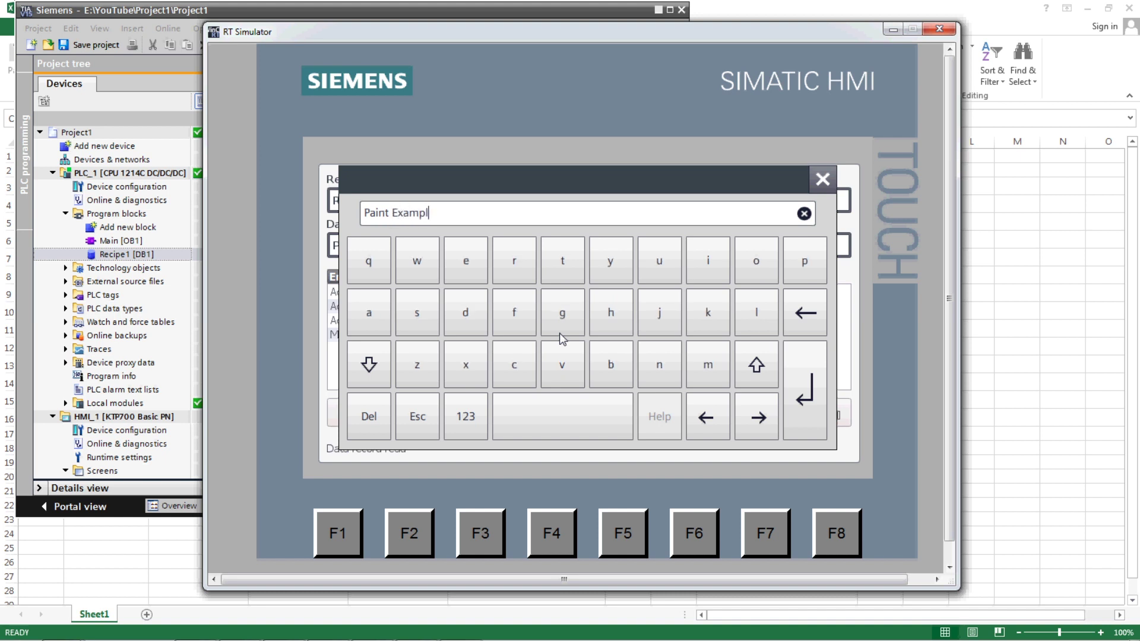
text(e)
key(Return)
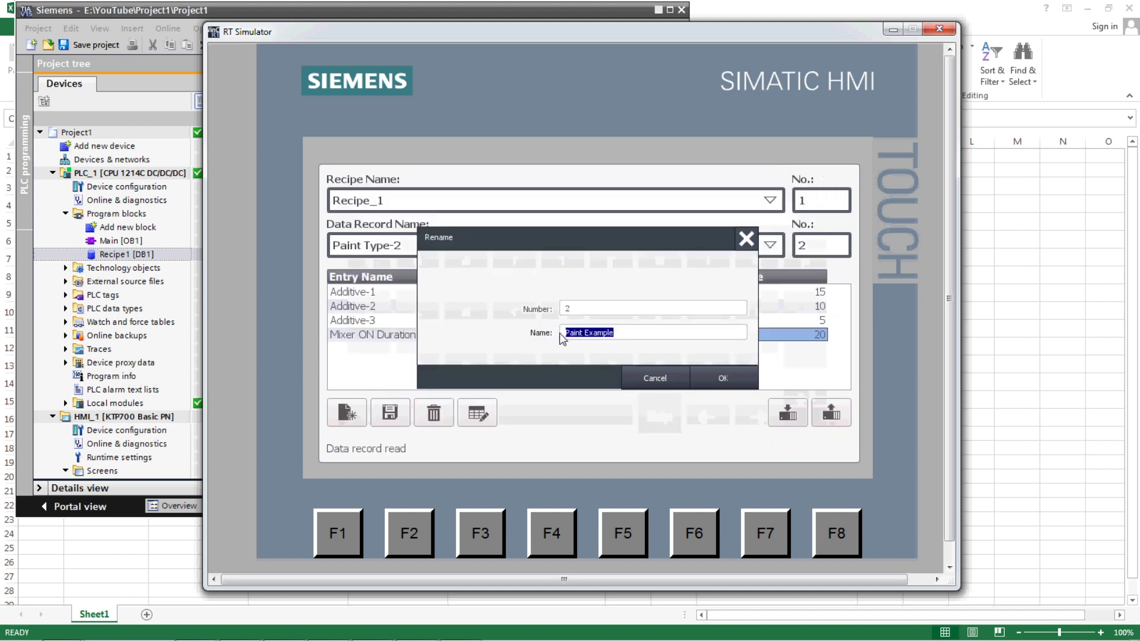
click(723, 378)
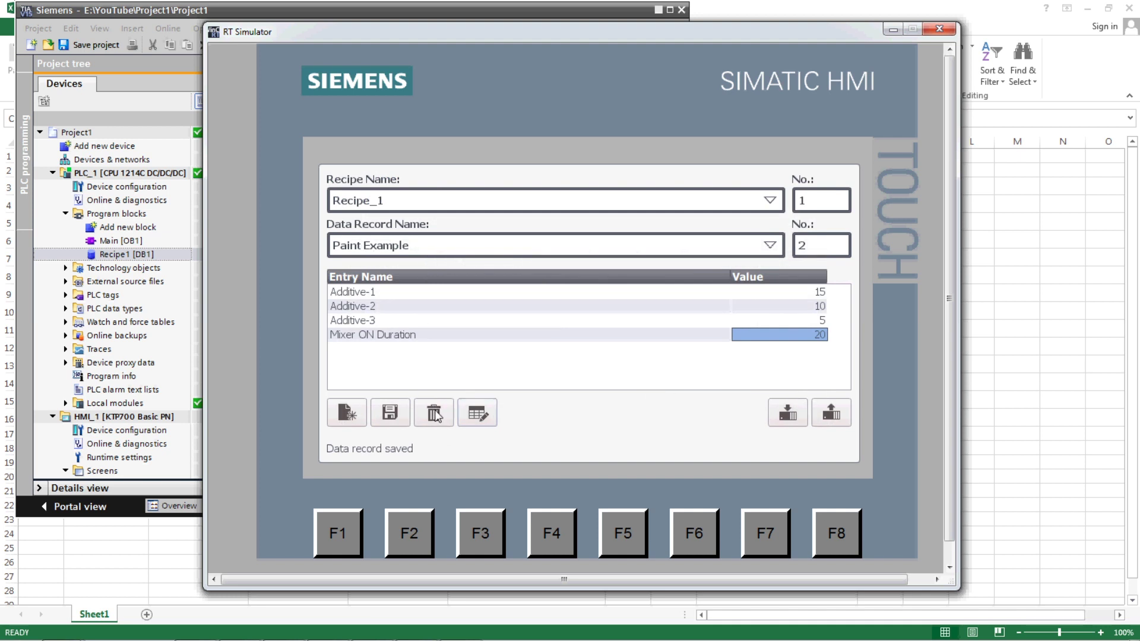
Delete the Paint Example data record from Recipe_1 and display the Paint Type-1 record
click(480, 247)
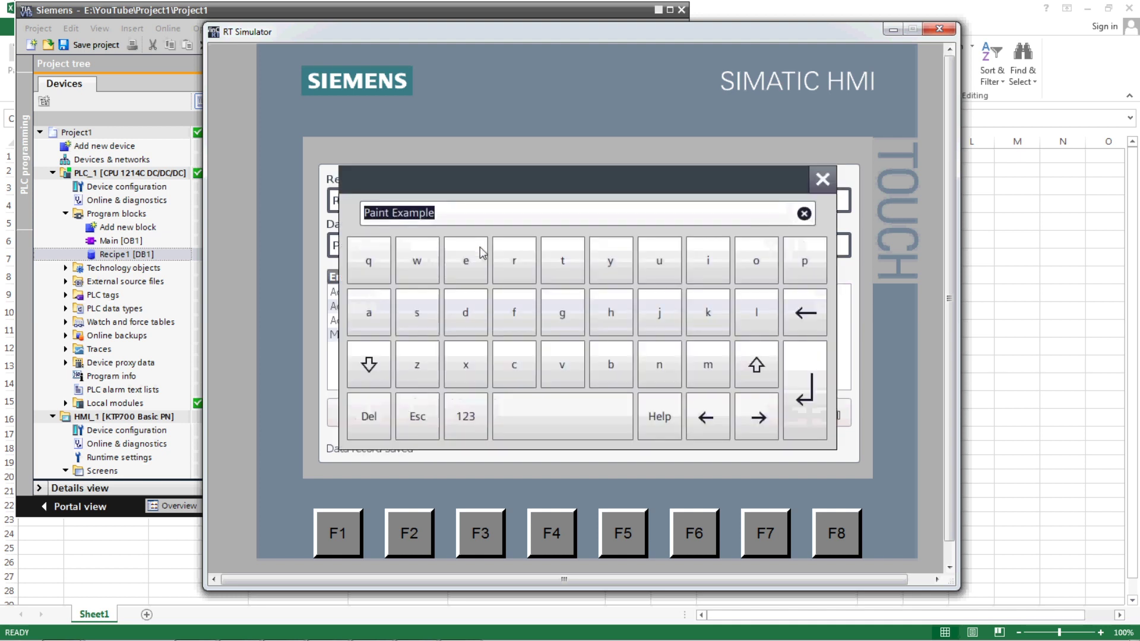
click(828, 180)
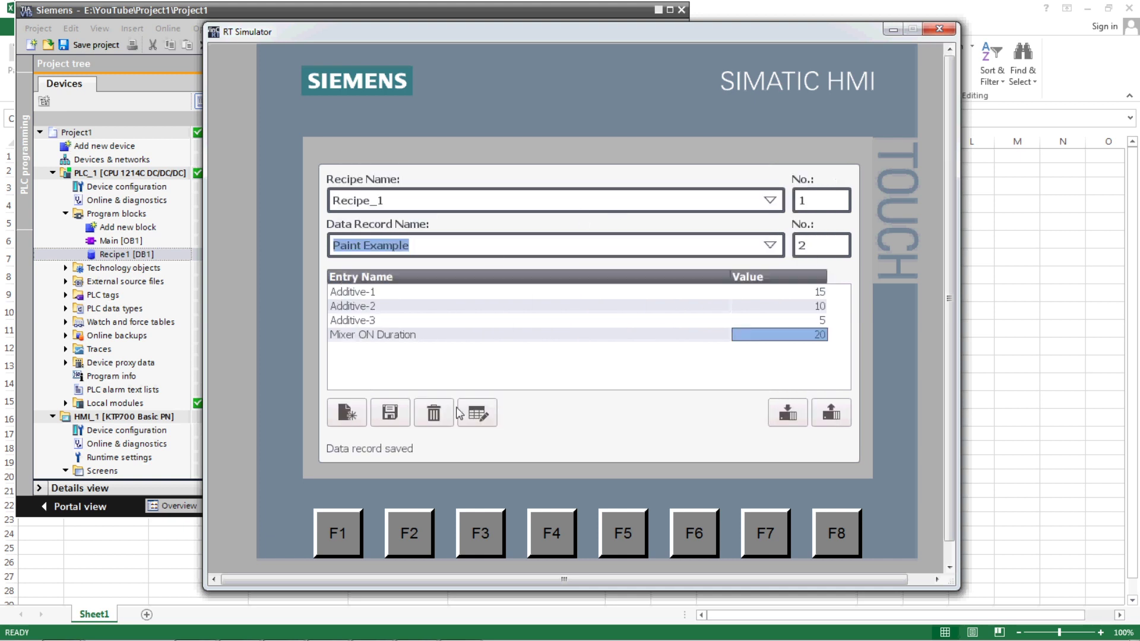
click(434, 415)
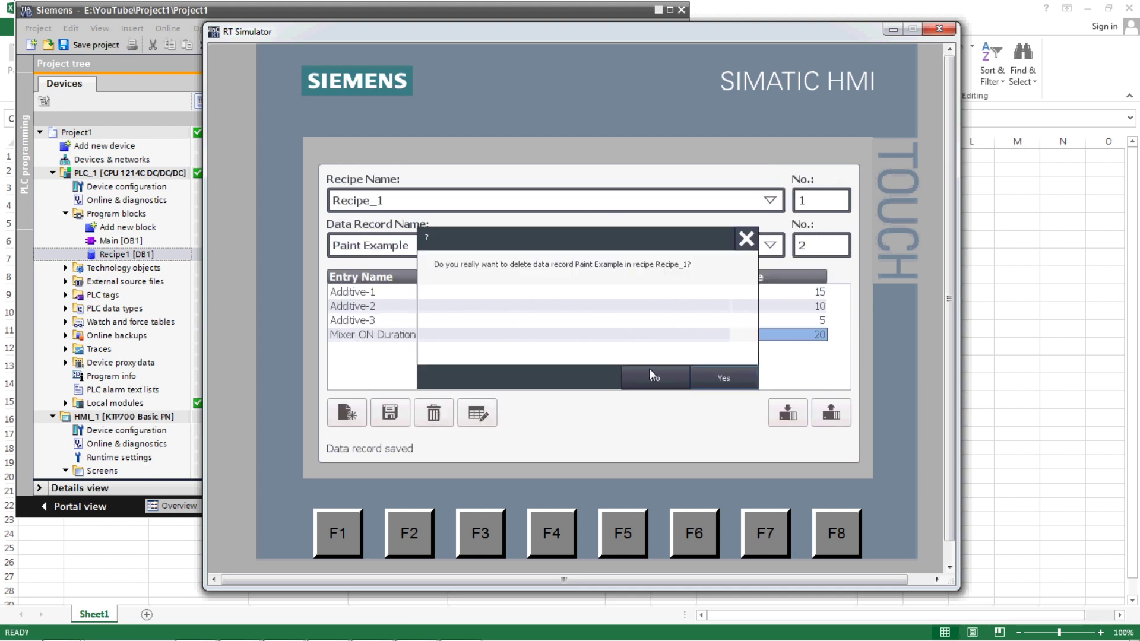
click(715, 378)
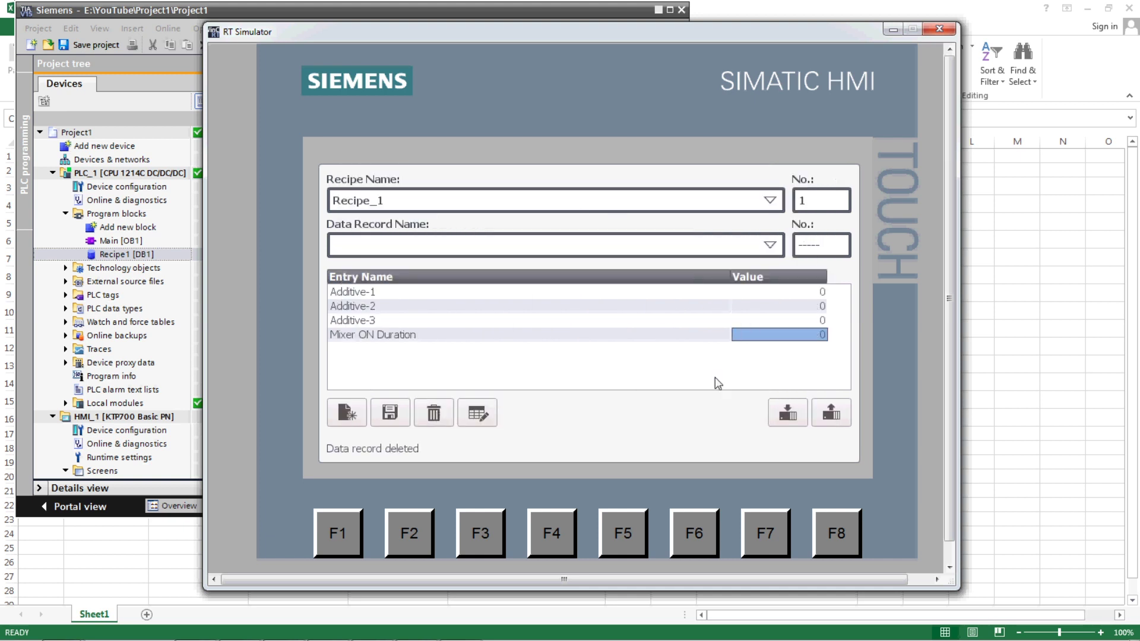
click(776, 246)
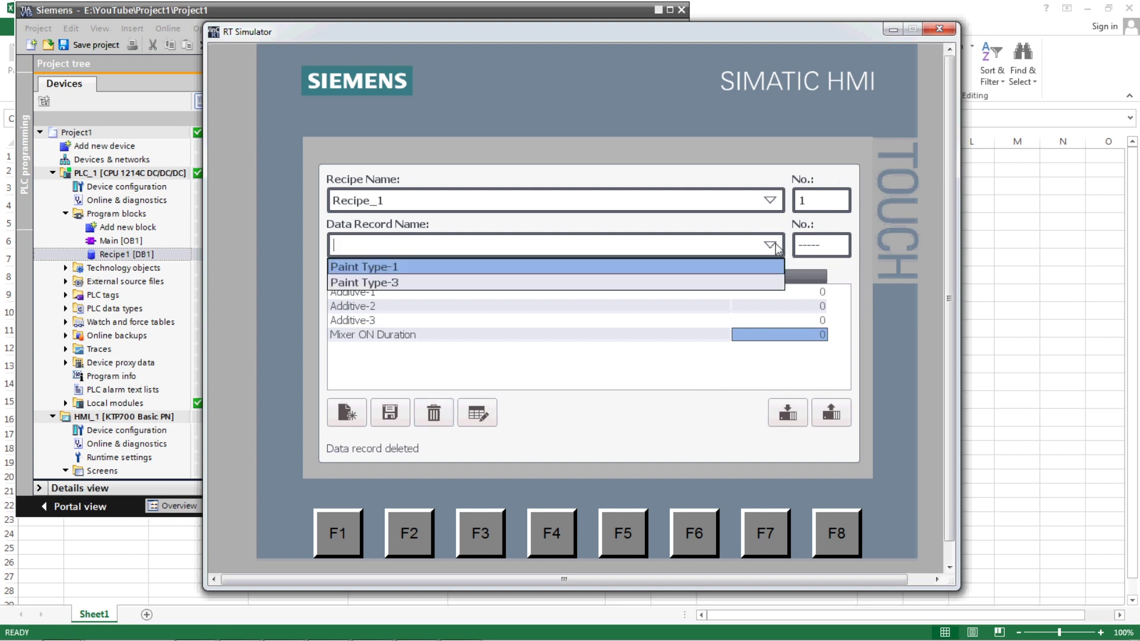
click(625, 267)
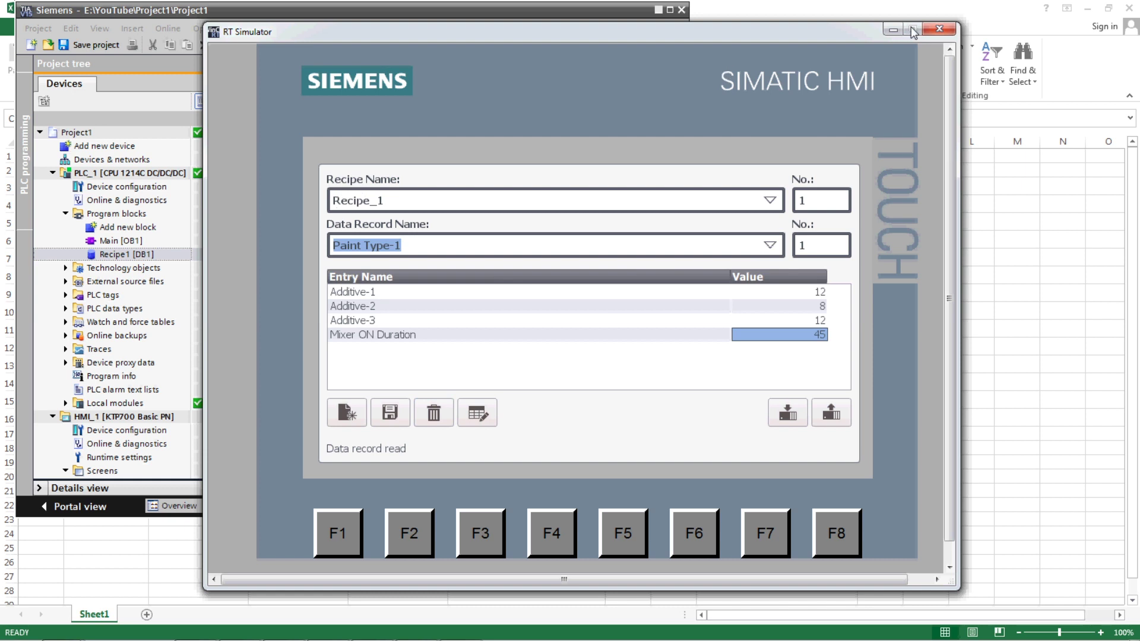
Close the RT Simulator, maximize the TIA Portal window and open Screen_1 of HMI_1
click(939, 29)
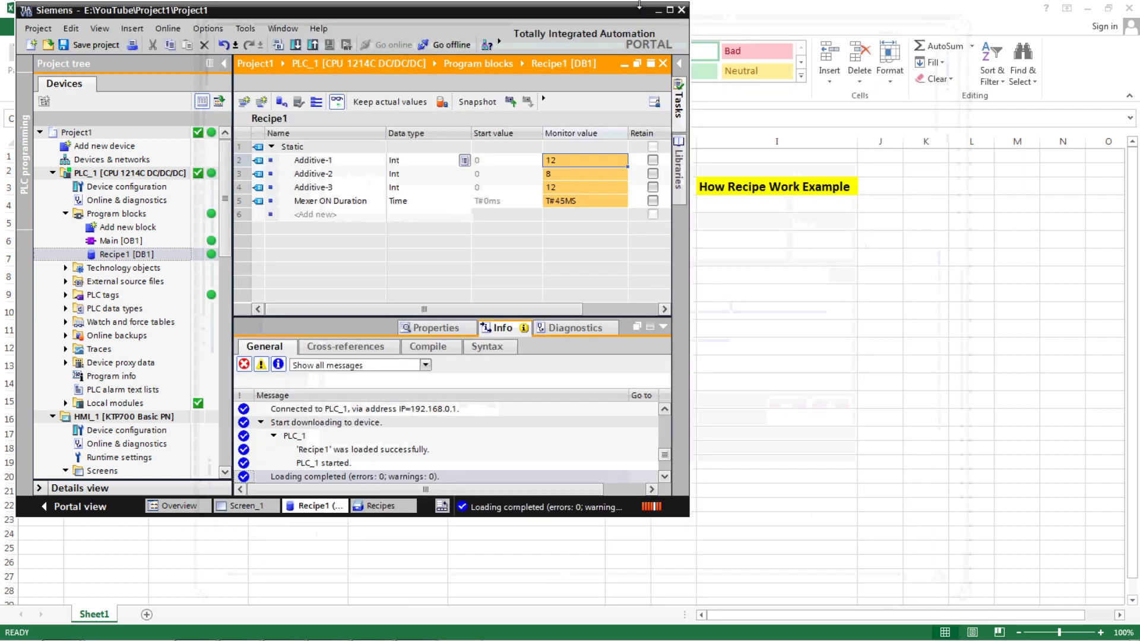
double_click(618, 12)
drag(209, 272, 209, 317)
click(127, 392)
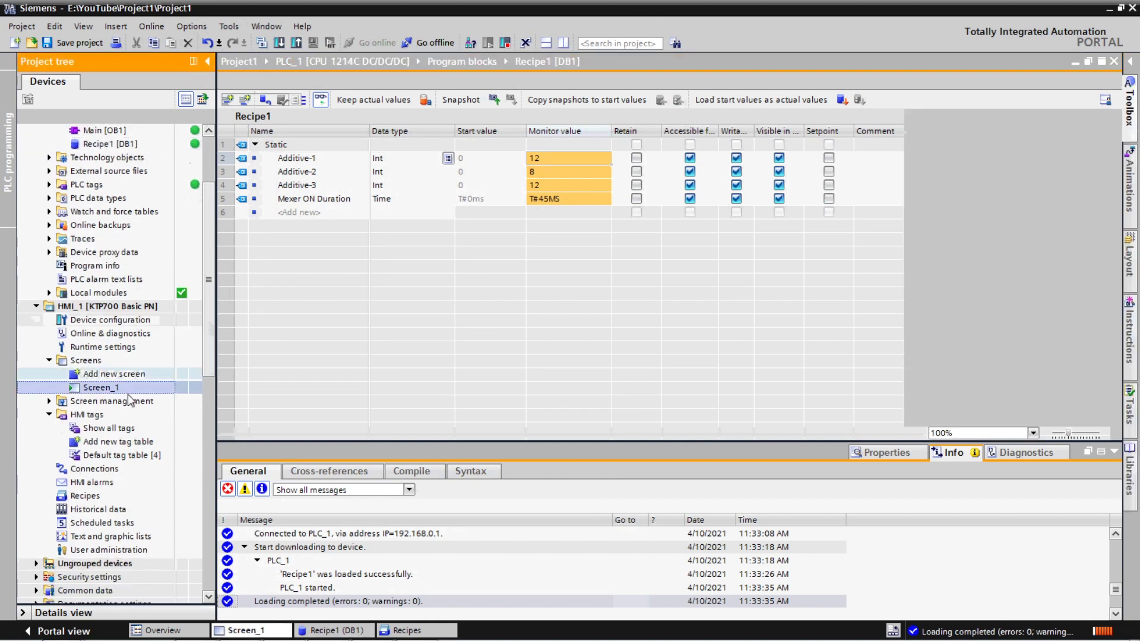
Turn off Display selection list in the general properties of the recipe view on Screen_1
click(559, 295)
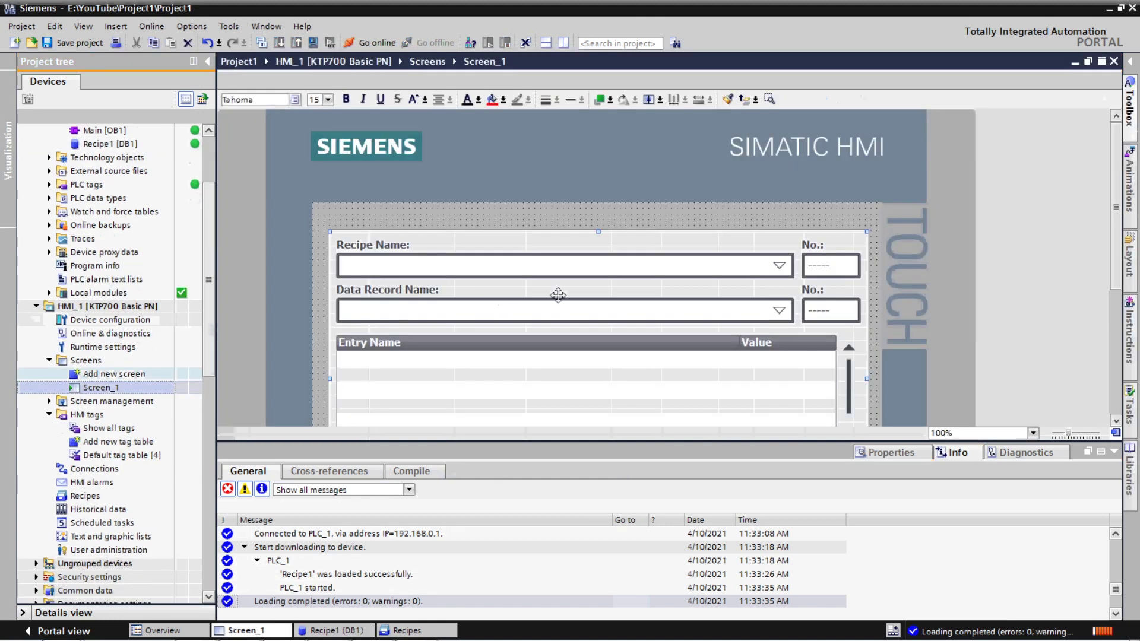
right_click(606, 292)
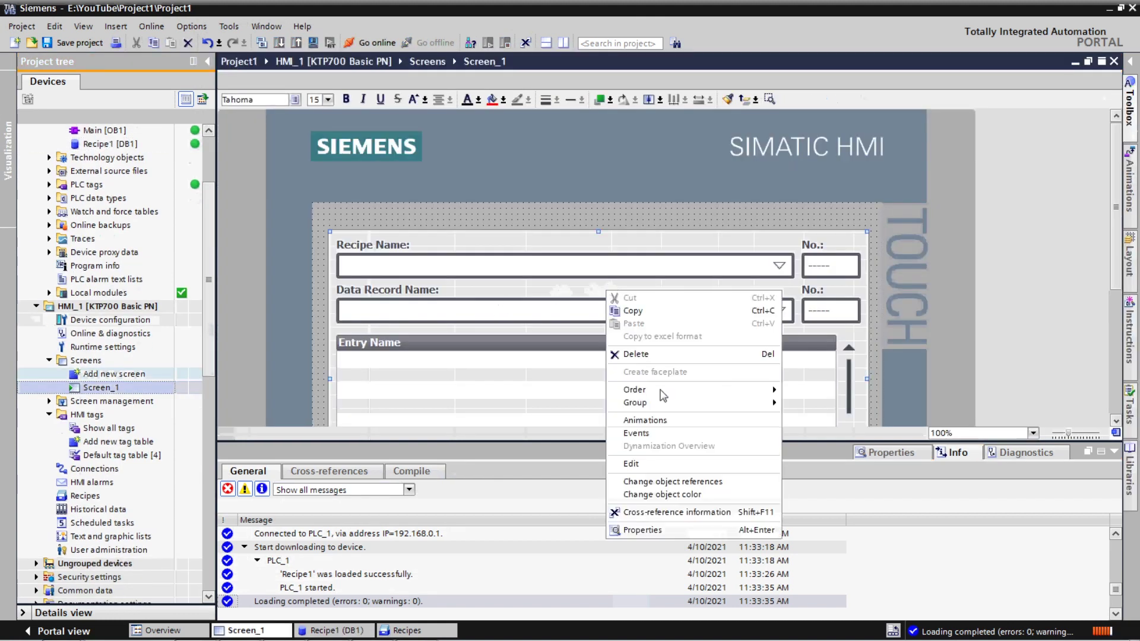
click(698, 531)
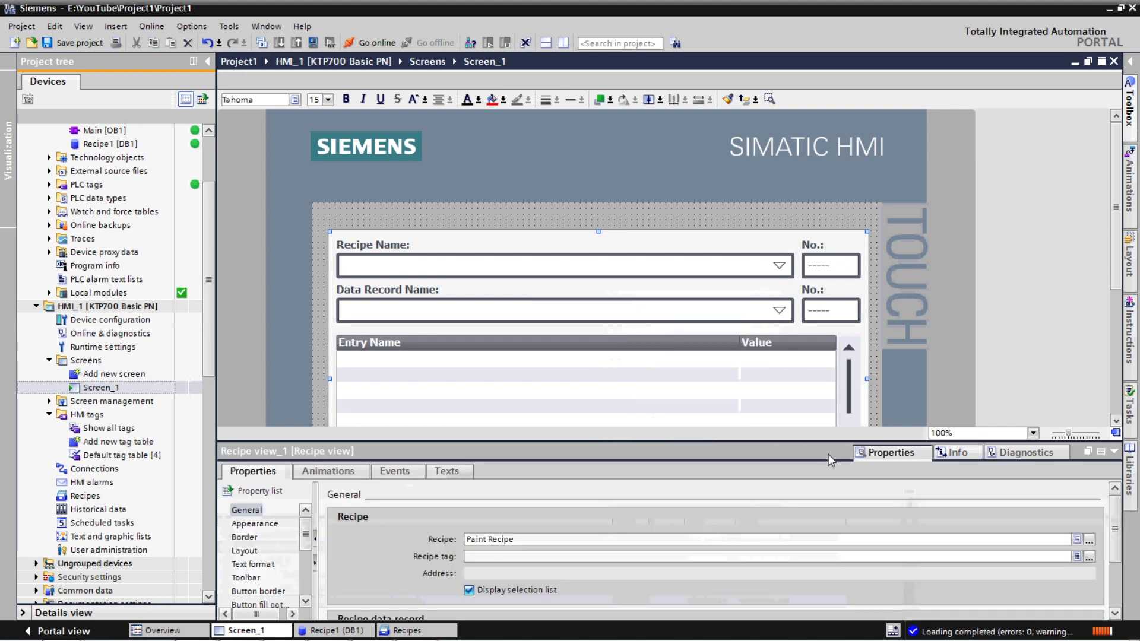
drag(823, 441, 802, 361)
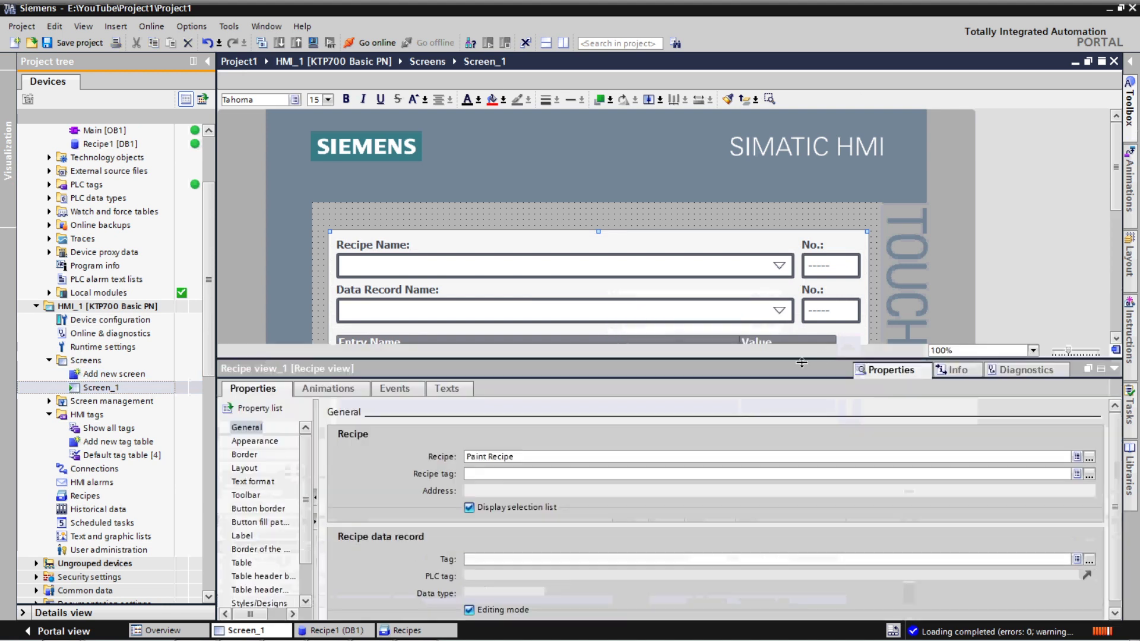
click(469, 508)
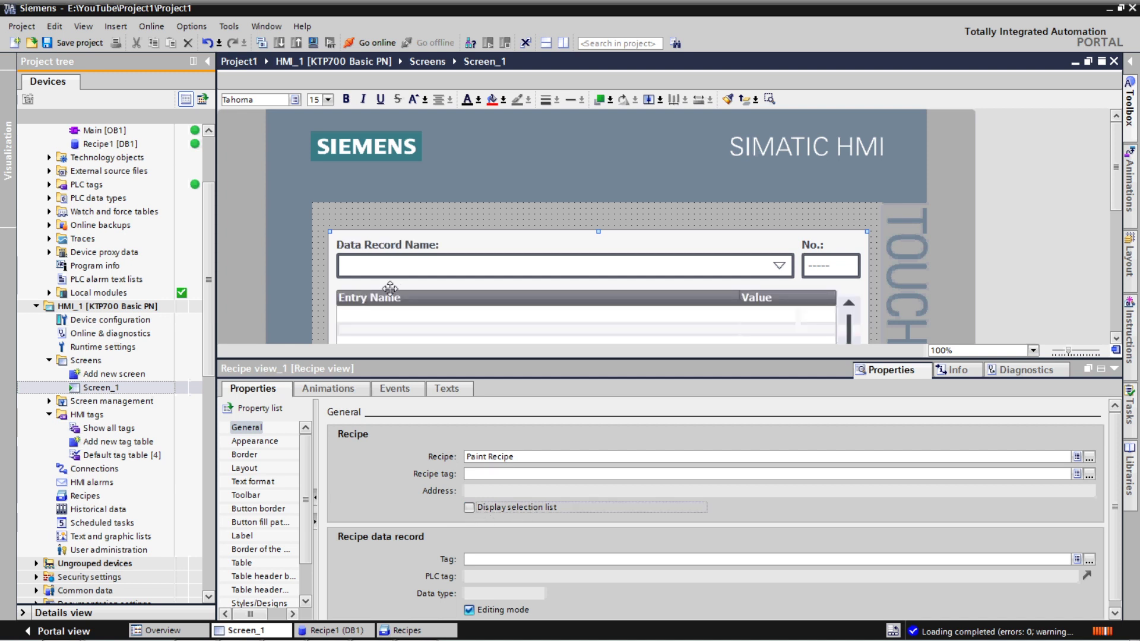
Turn Display selection list on for the recipe view on Screen_1, and turn it off again
click(471, 509)
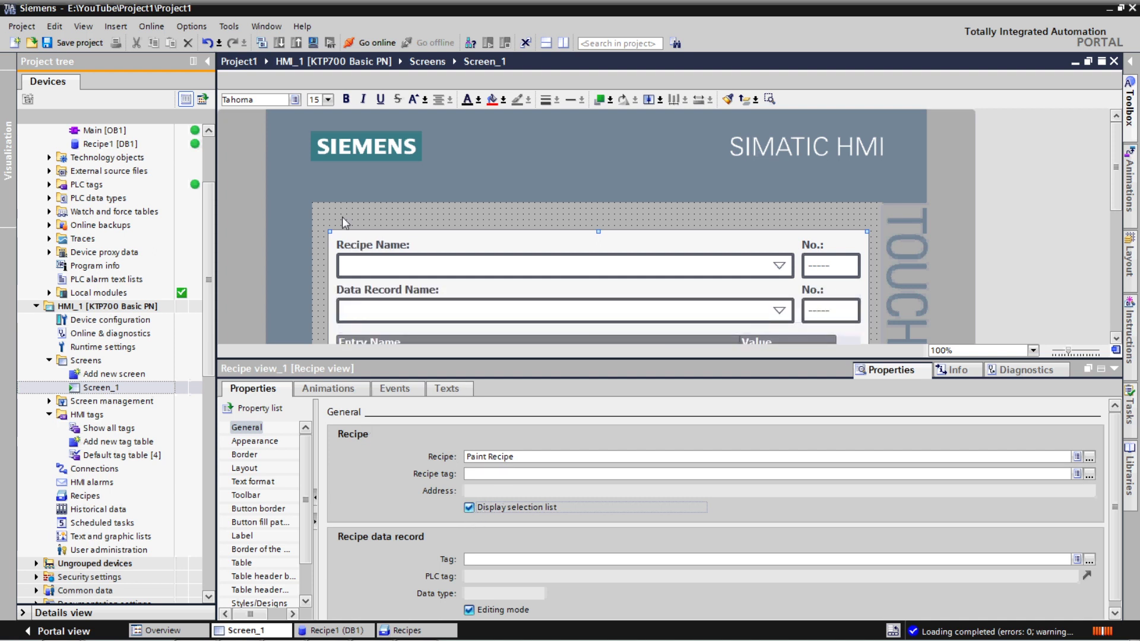
click(470, 508)
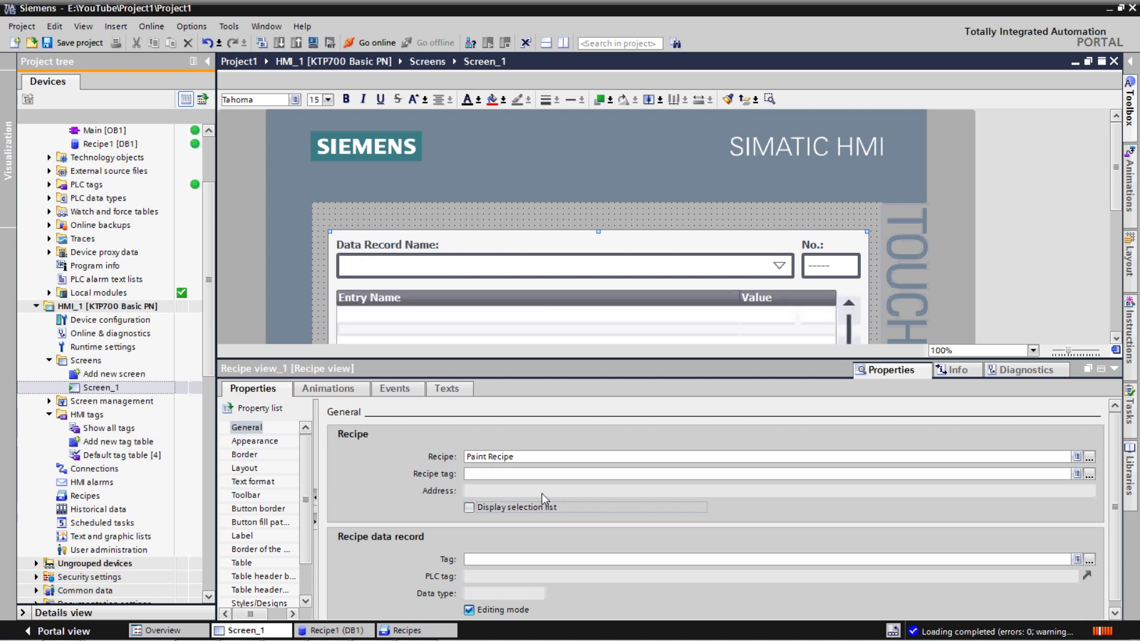
Review the text format properties of the recipe view, and collapse the inspector window to show the whole recipe view
click(252, 482)
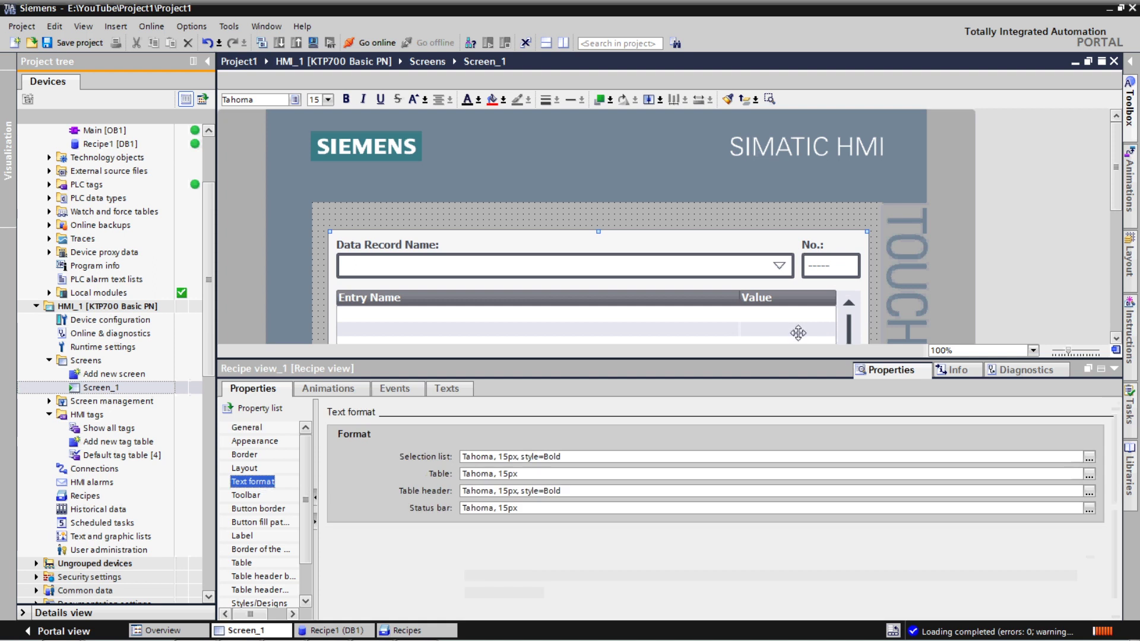
drag(1117, 184, 1117, 234)
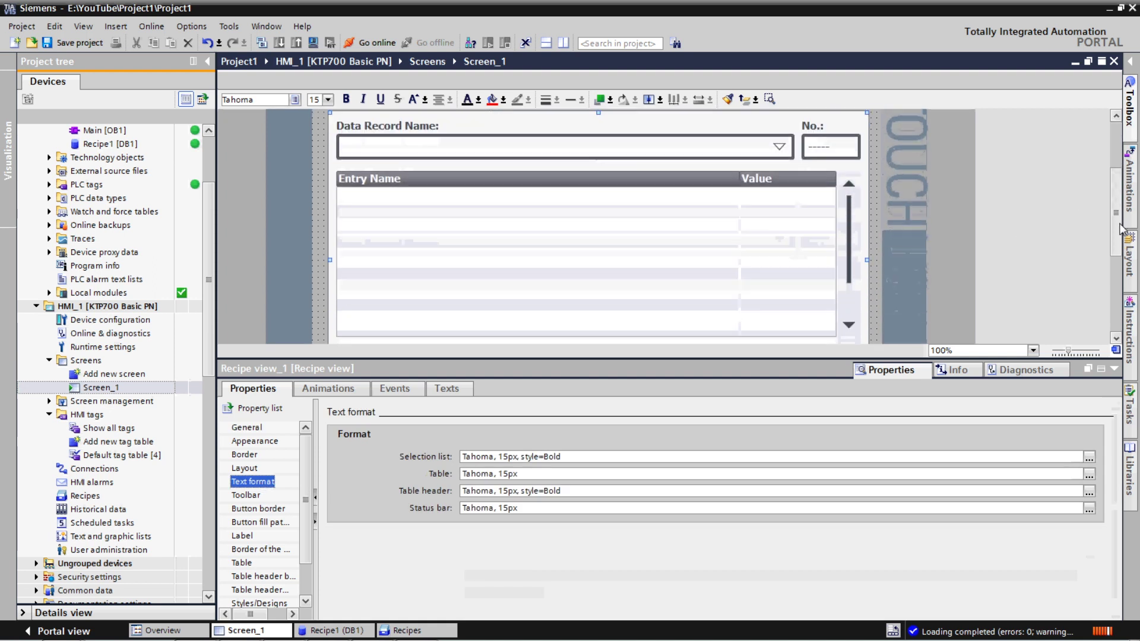
click(264, 484)
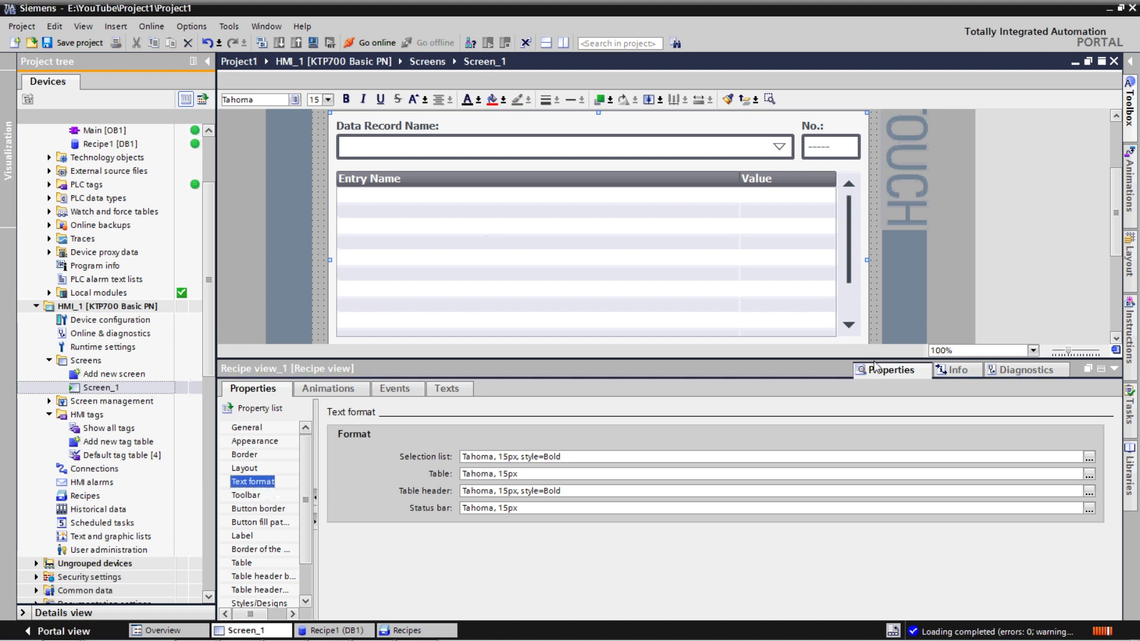
click(1116, 368)
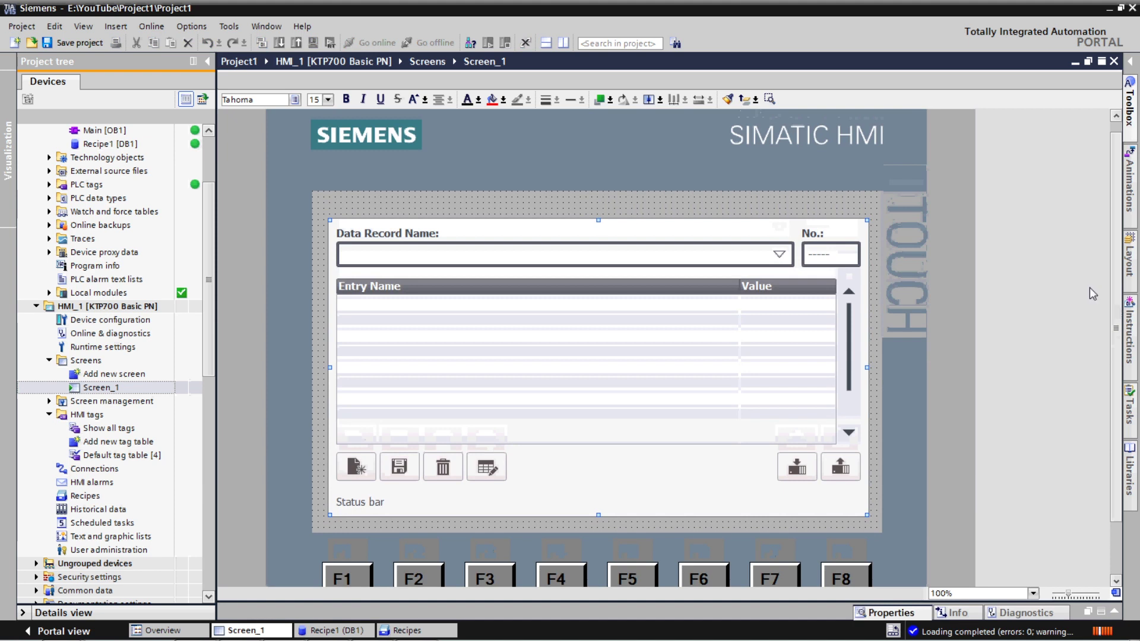
Open the Main [OB1] program block of PLC_1 from the project tree
drag(211, 261, 214, 205)
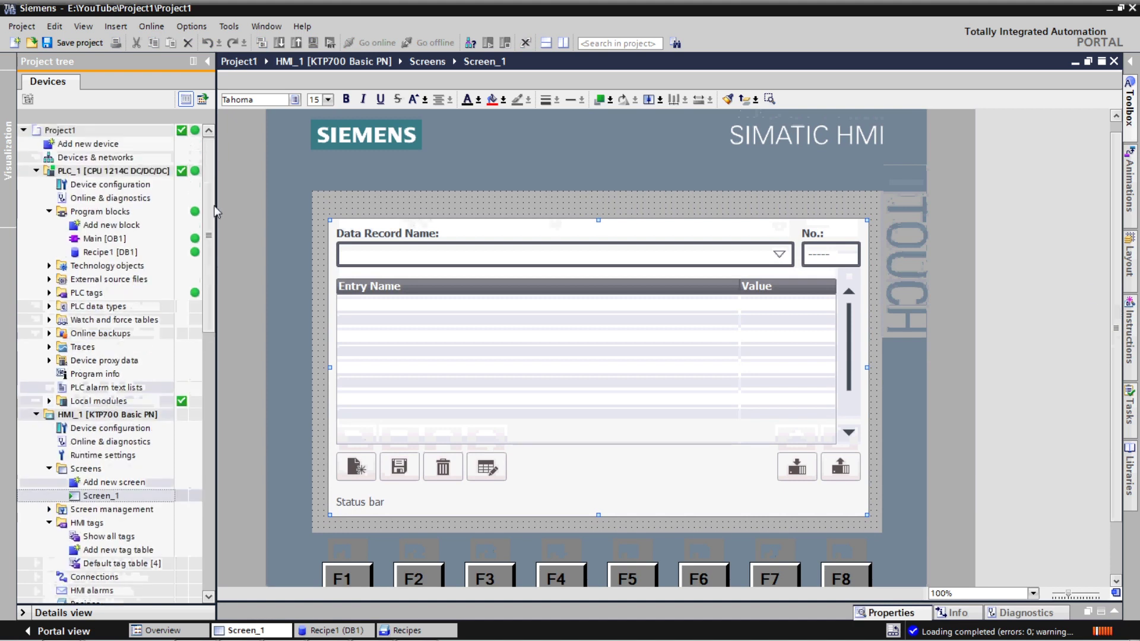
drag(214, 205, 209, 237)
scroll(210, 237, down, 1)
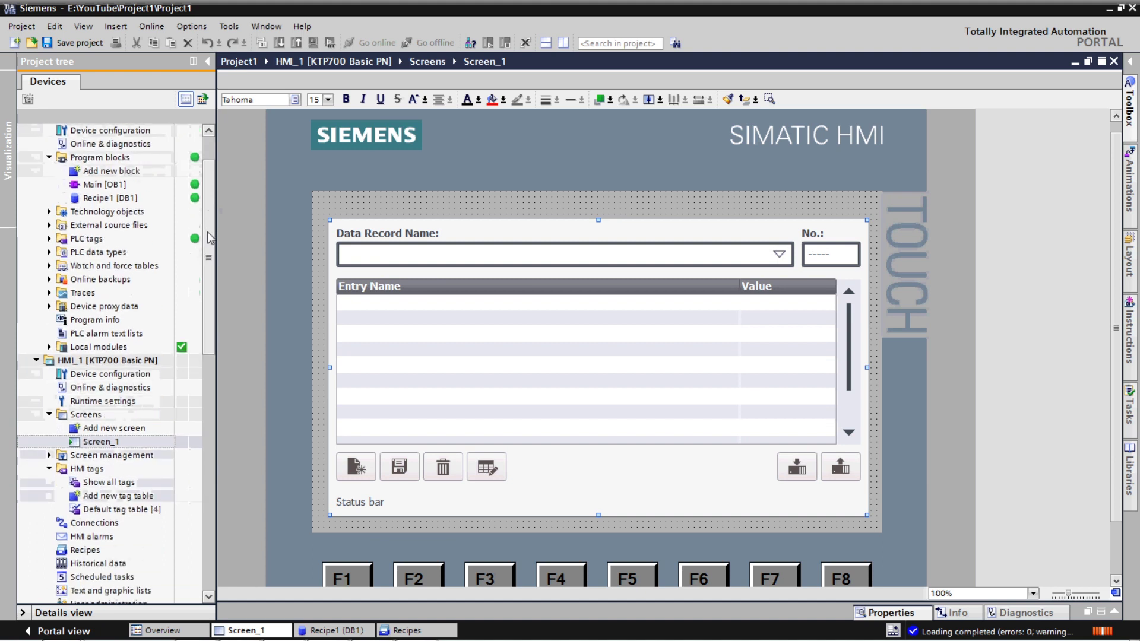
scroll(210, 238, up, 2)
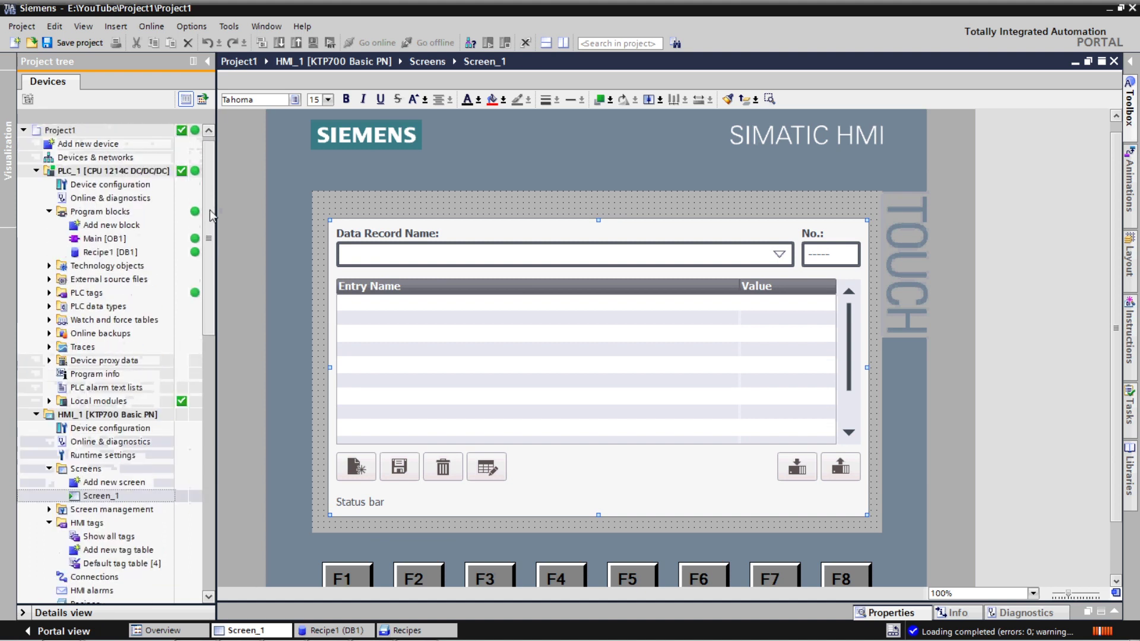
click(118, 239)
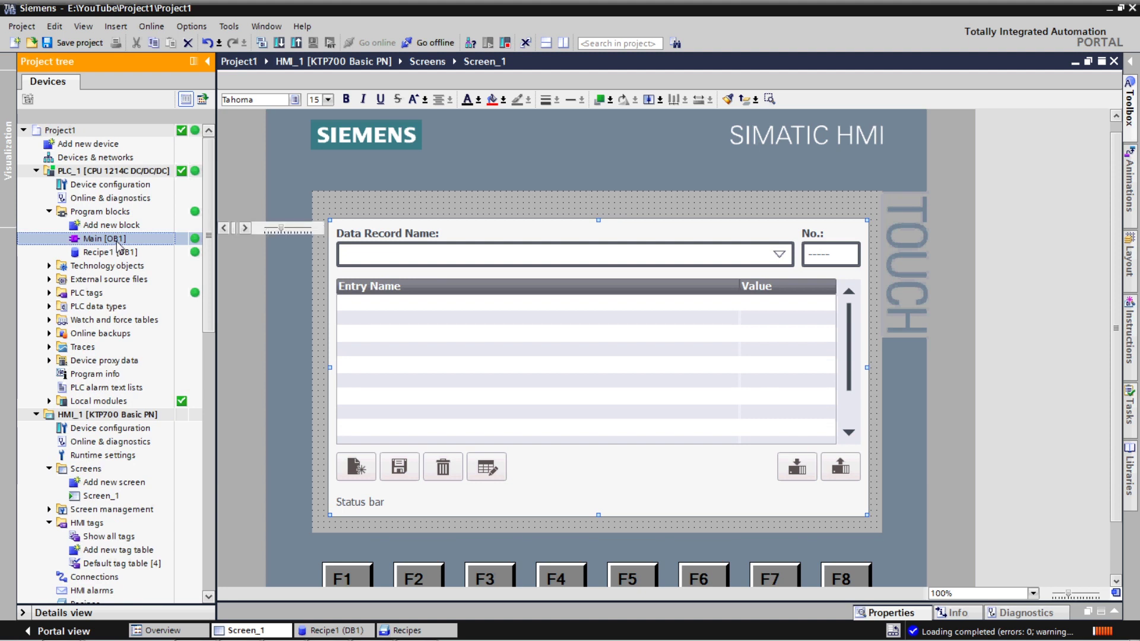
double_click(117, 239)
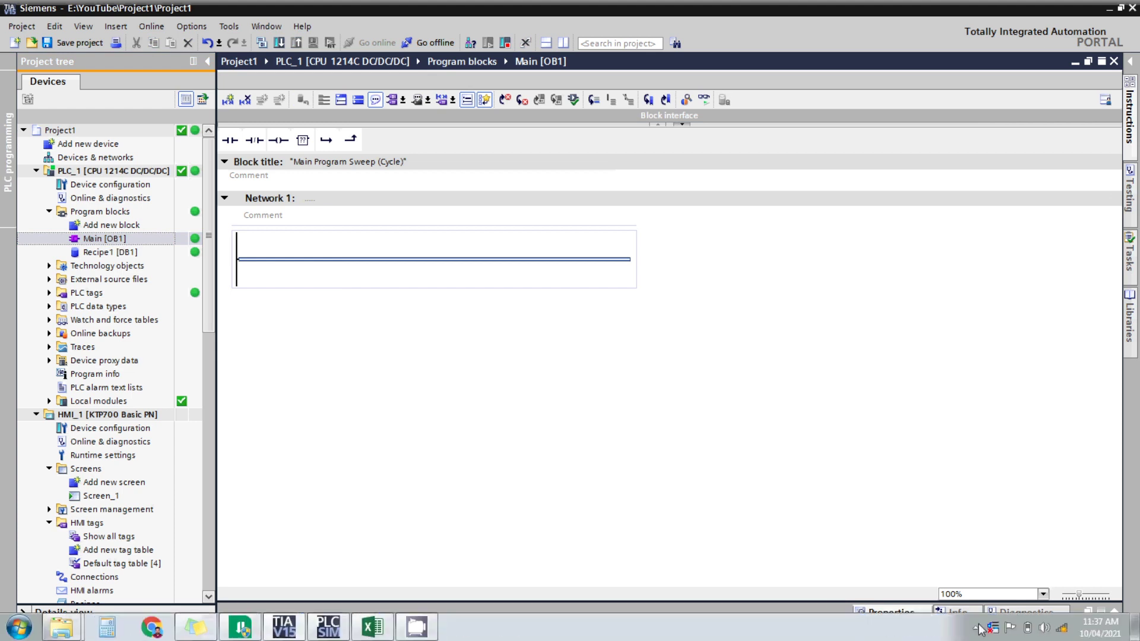
click(976, 629)
right_click(963, 555)
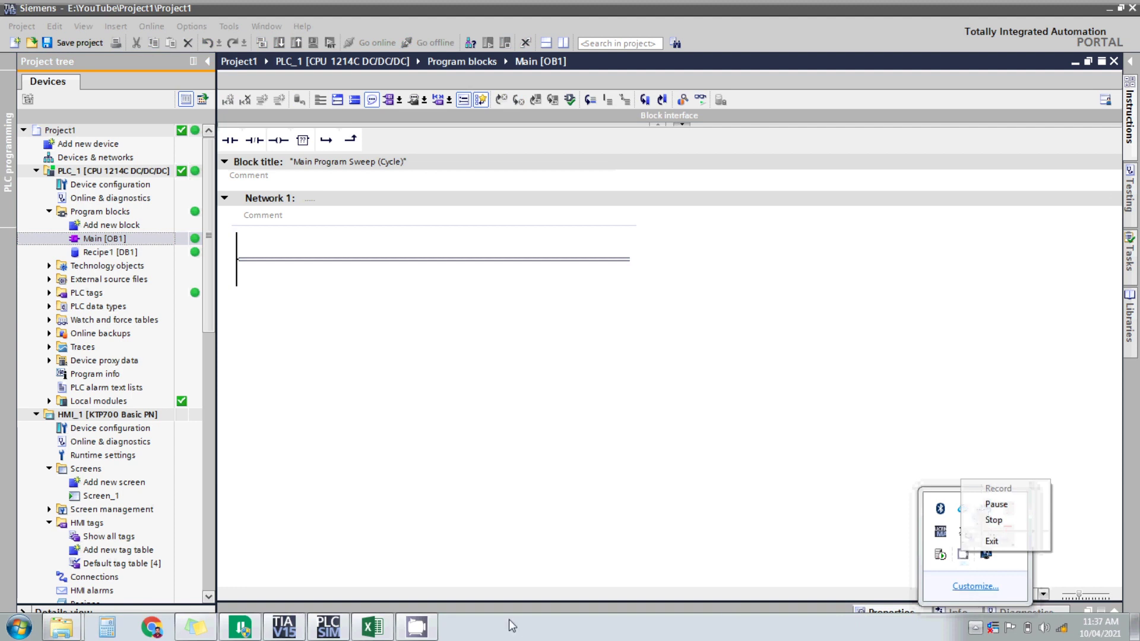
mouse_move(431, 635)
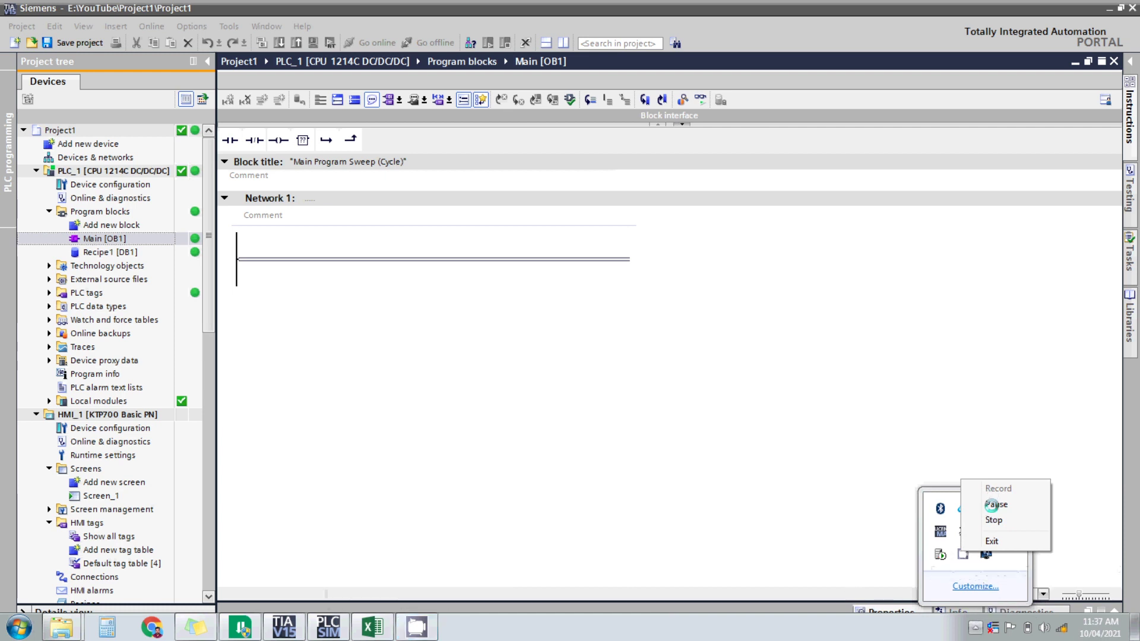
click(426, 628)
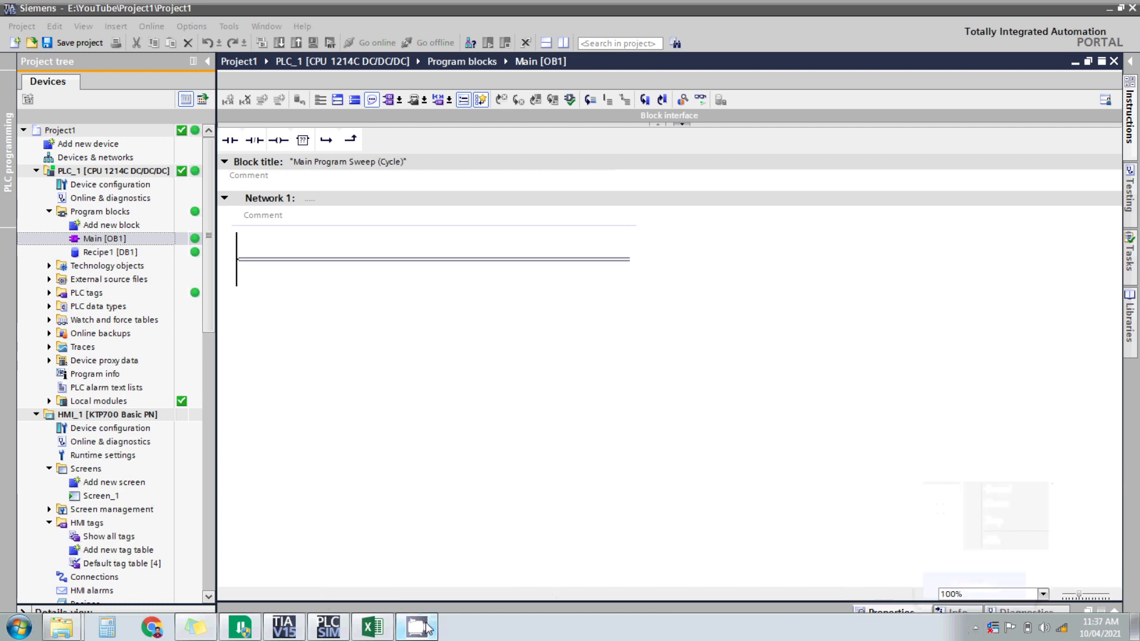
click(976, 629)
right_click(963, 554)
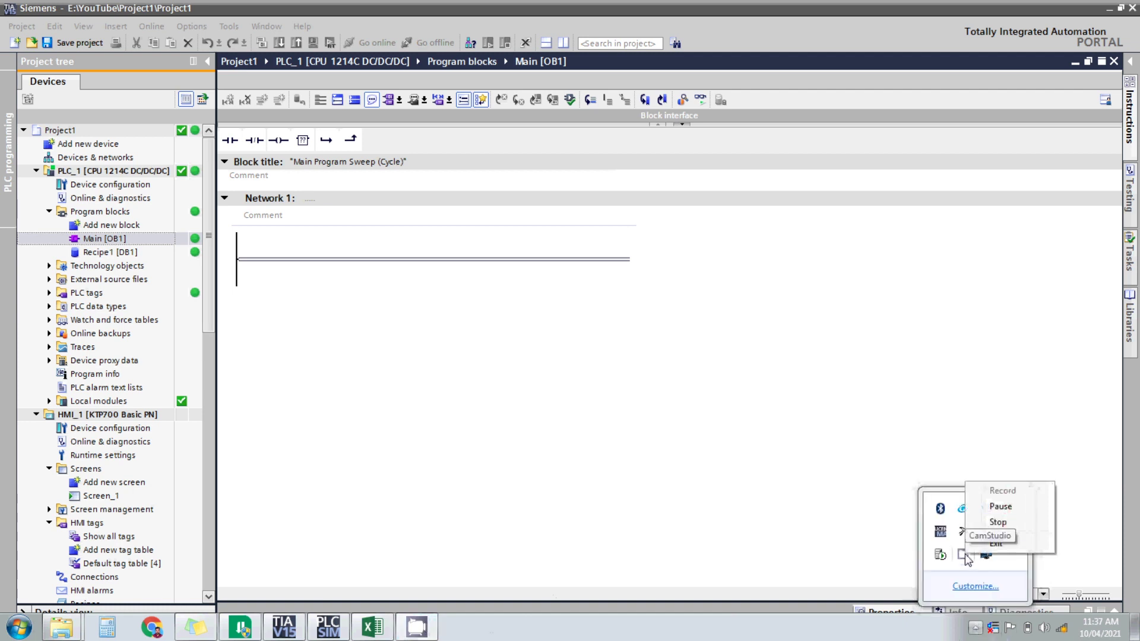